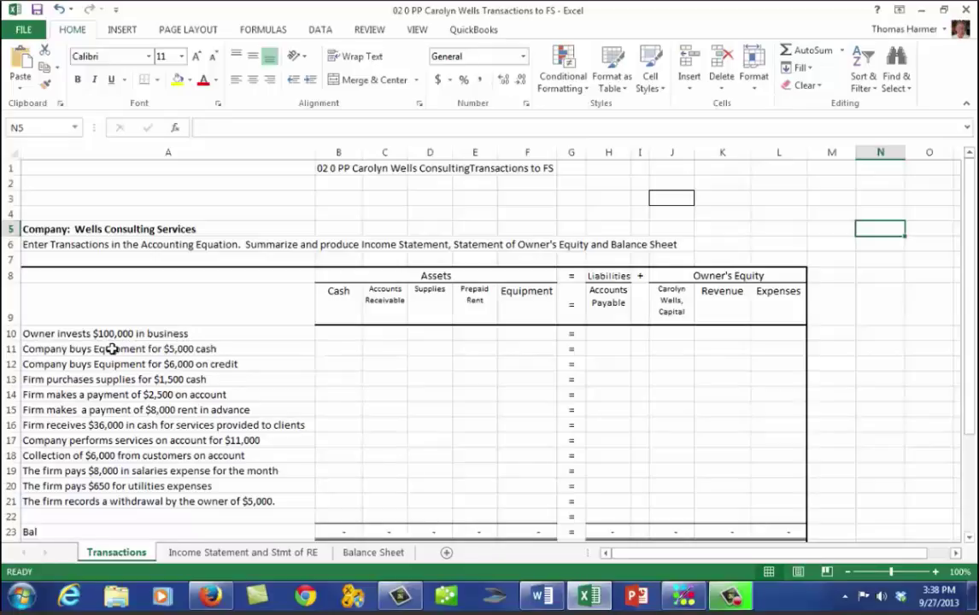
Step: Enter 100,000 in Cash cell B10 and check the Bal, Cross Foot and Difference rows
{"action": "left_click", "coordinate": [339, 336]}
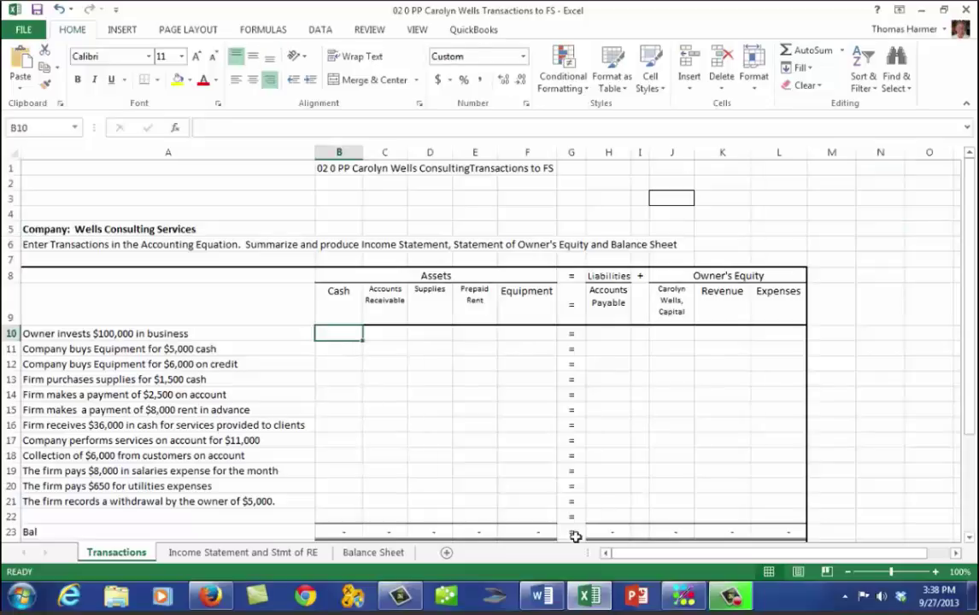
{"action": "type", "text": "100000"}
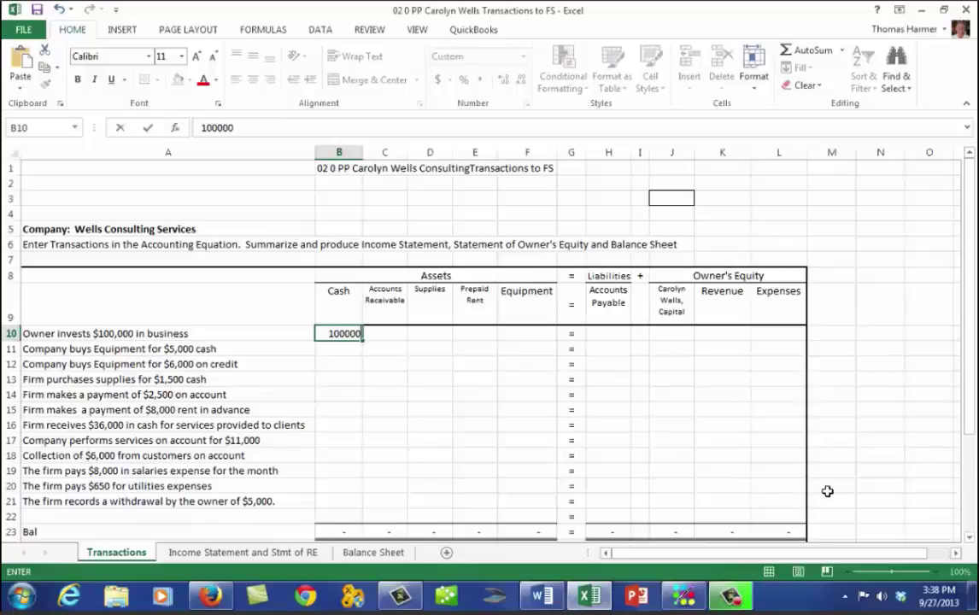
{"action": "key", "text": "Return"}
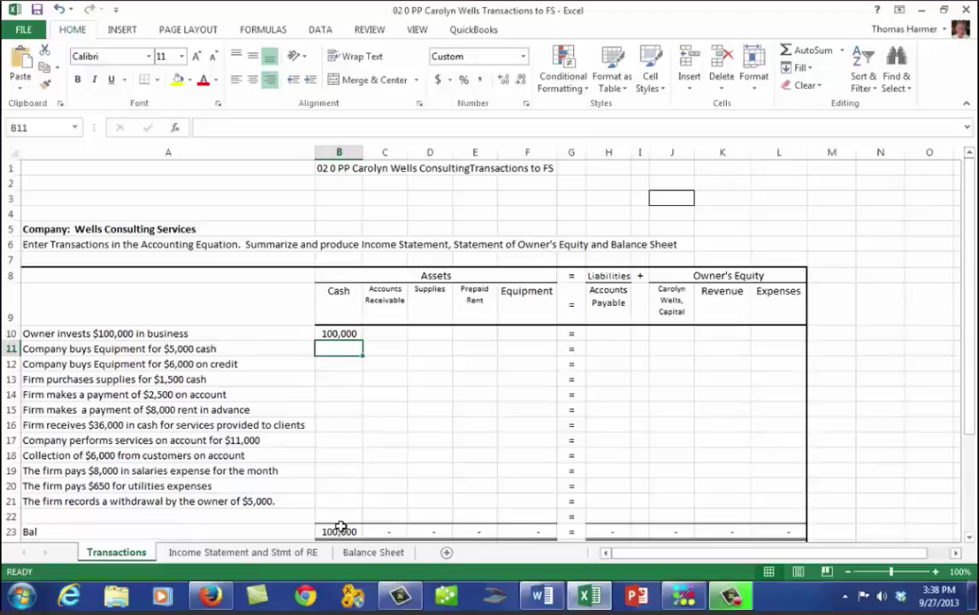
{"action": "double_click", "coordinate": [971, 540]}
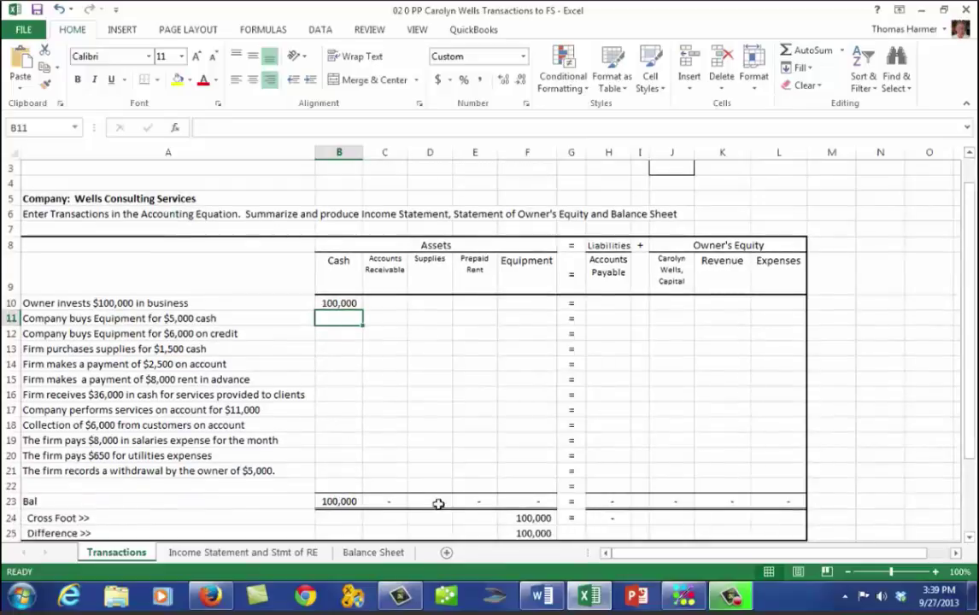
Step: Inspect the cross-foot SUM formulas in F24 and H24
{"action": "left_click", "coordinate": [537, 519]}
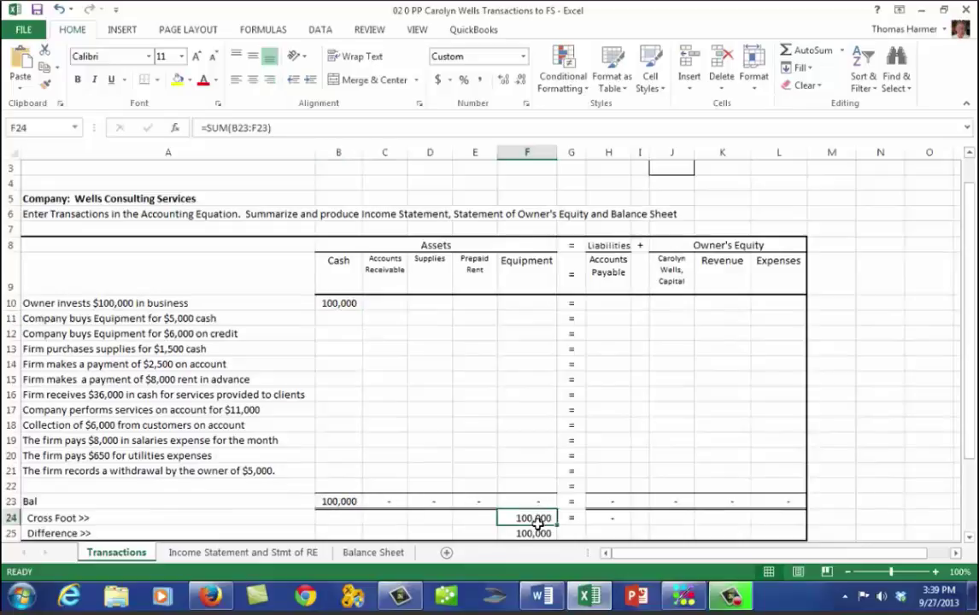
{"action": "left_click", "coordinate": [611, 518]}
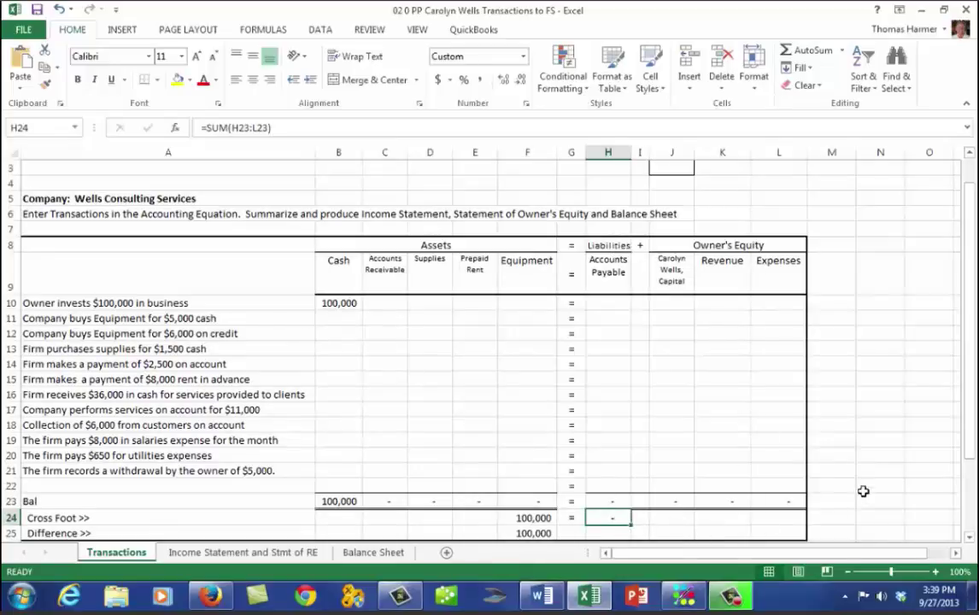
{"action": "left_click", "coordinate": [918, 469]}
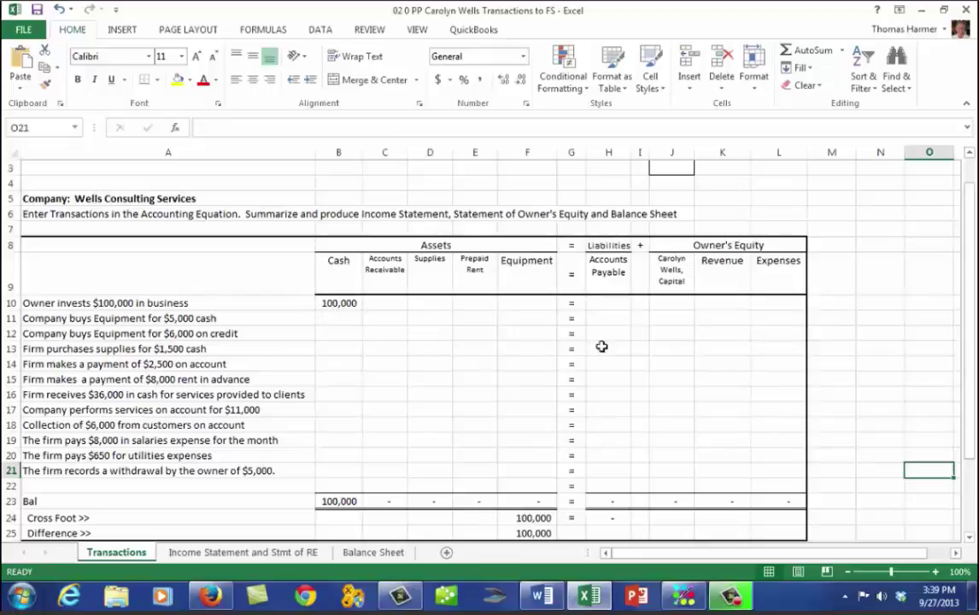
Step: Enter 100,000 in capital cell J10 and widen column J so the difference reads zero
{"action": "left_click", "coordinate": [678, 308]}
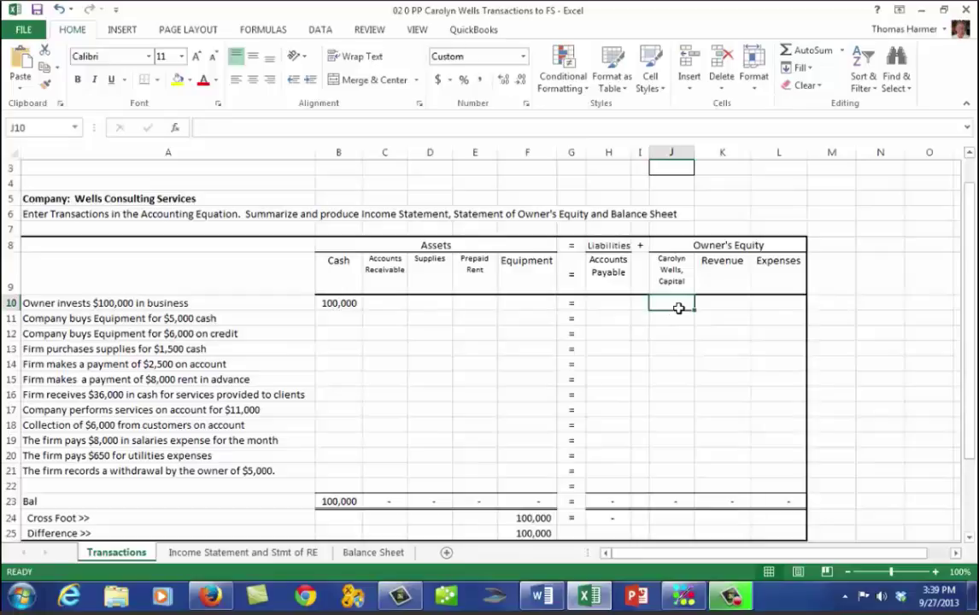
{"action": "type", "text": "100000"}
{"action": "key", "text": "Return"}
{"action": "left_click_drag", "start_coordinate": [694, 152], "coordinate": [710, 152]}
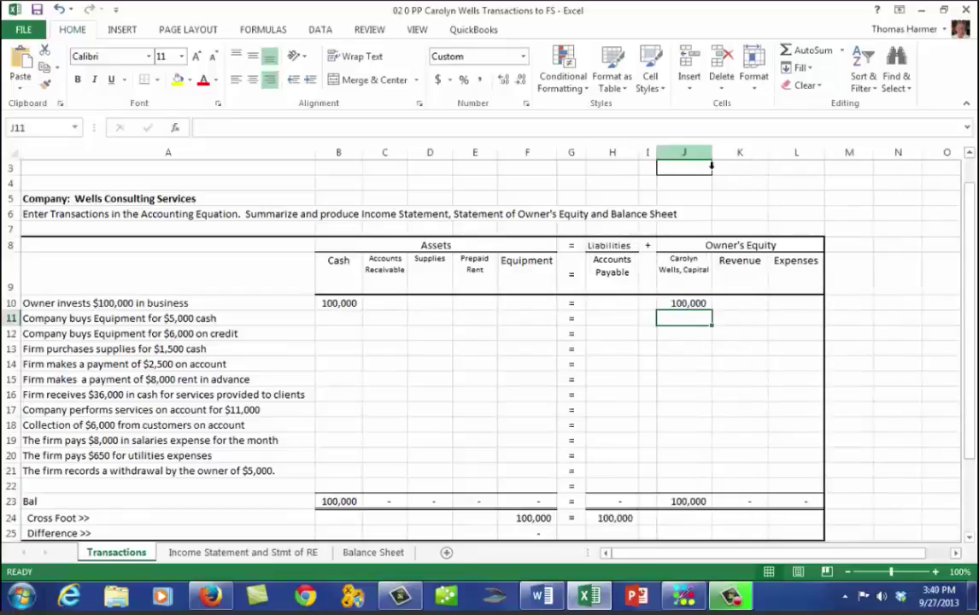
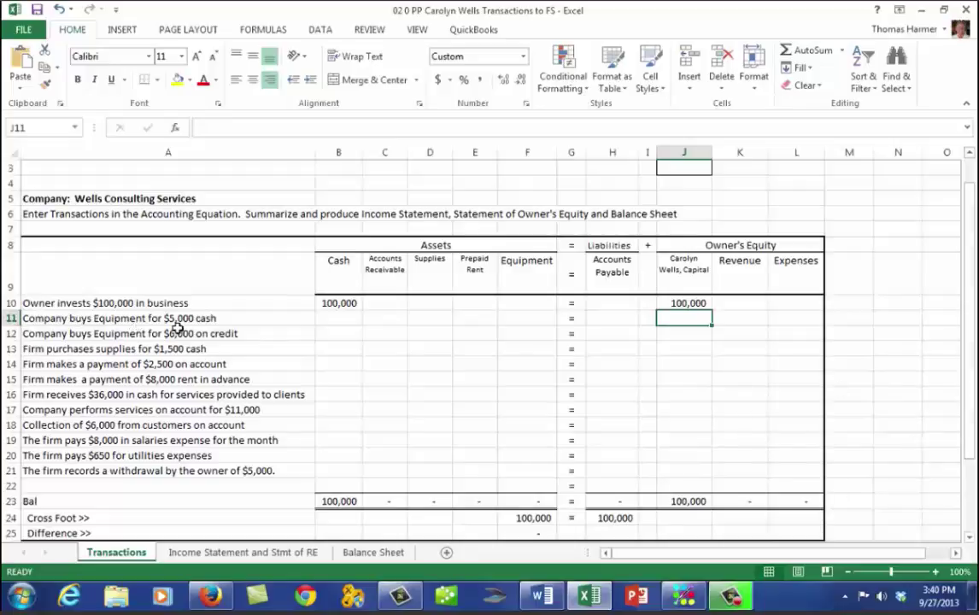
Step: Enter -5000 in Cash cell B11 and 5000 in Equipment cell F11 for the equipment purchase
{"action": "left_click", "coordinate": [352, 319]}
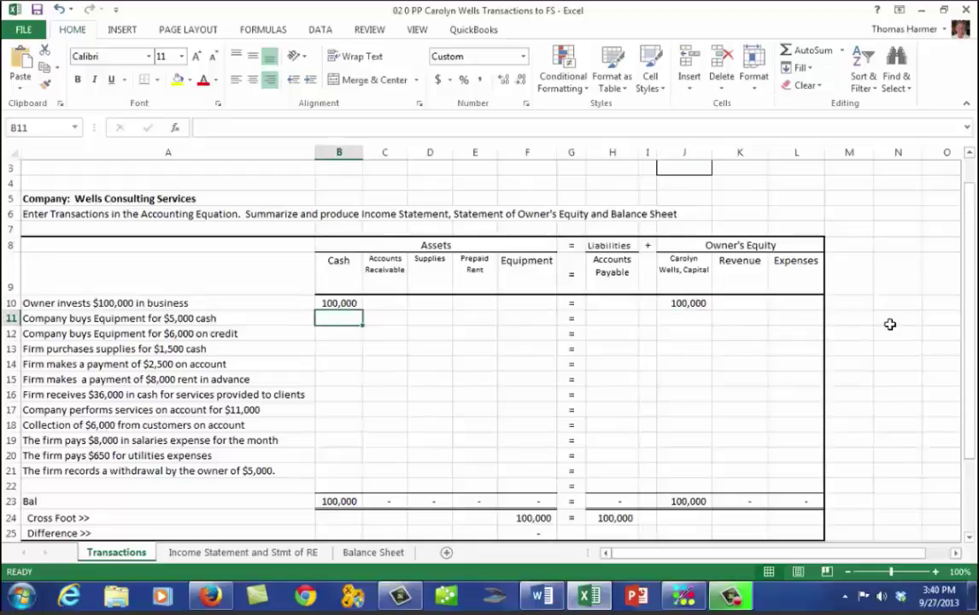
{"action": "type", "text": "-500"}
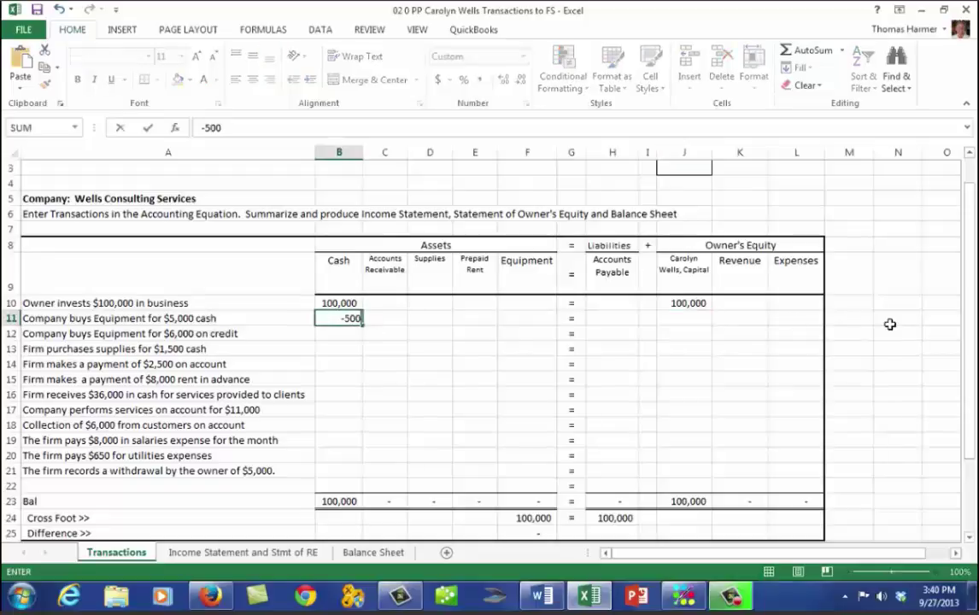
{"action": "key", "text": "Tab"}
{"action": "key", "text": "Tab"}
{"action": "key", "text": "Tab"}
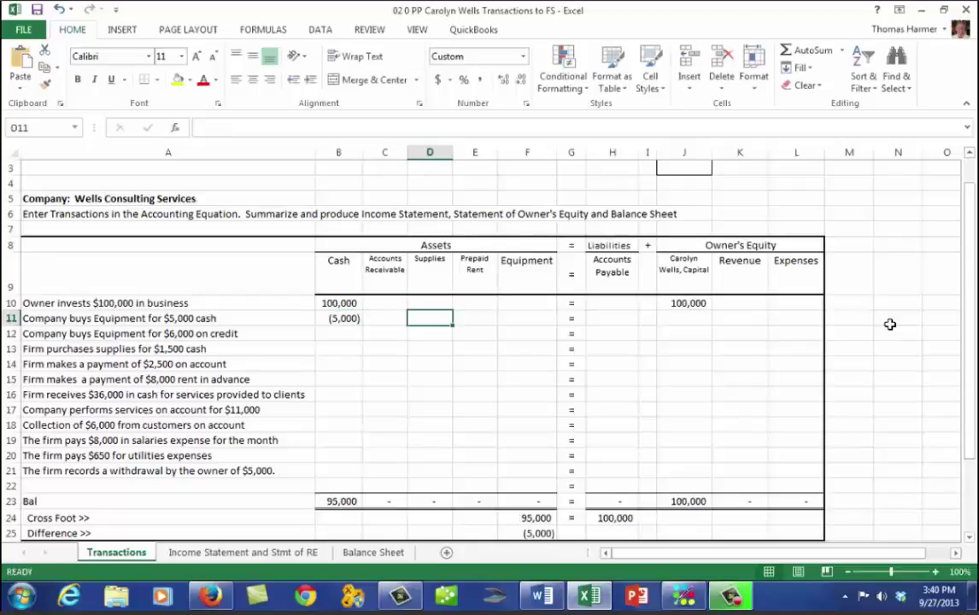
{"action": "key", "text": "Tab"}
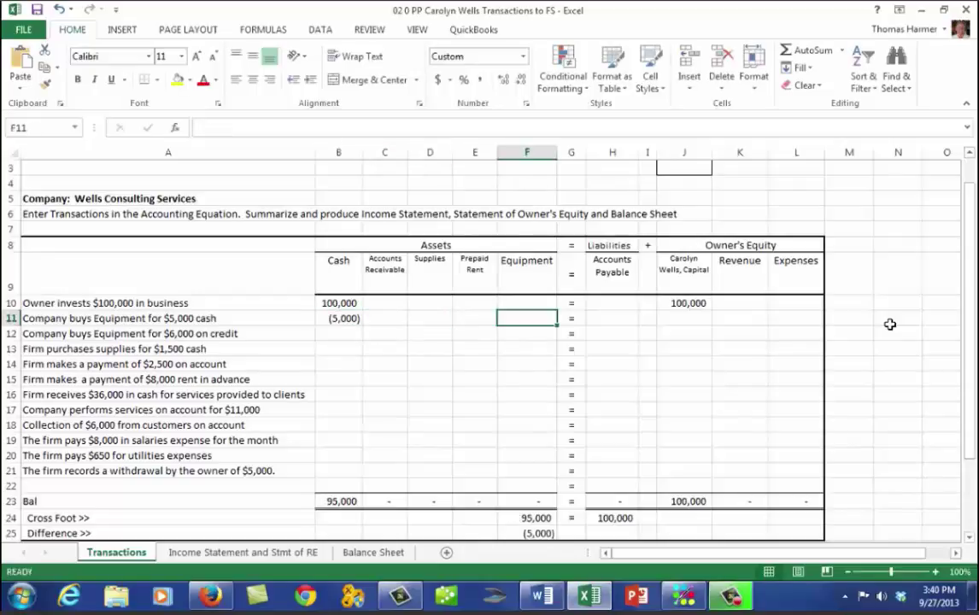
{"action": "type", "text": "5000"}
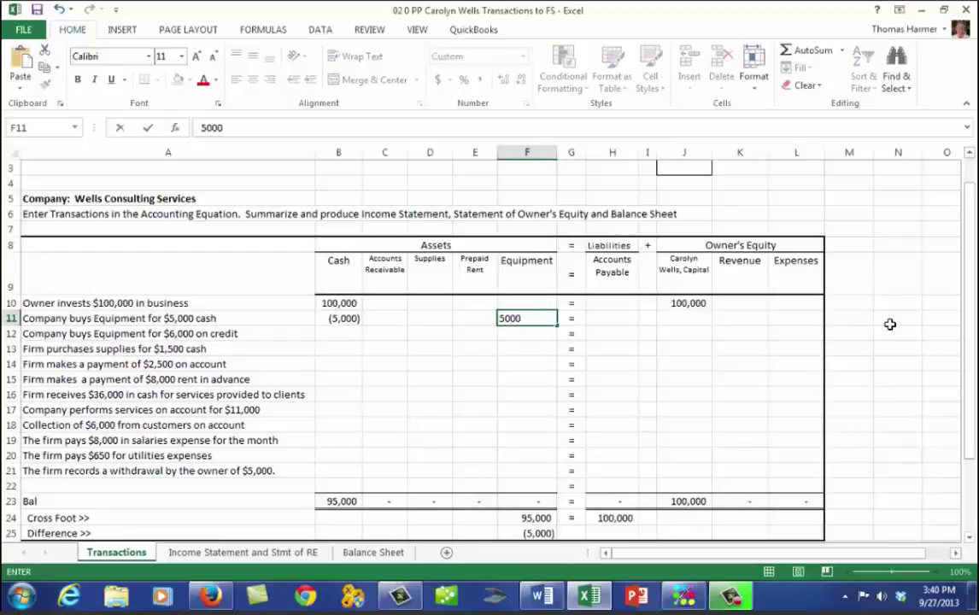
{"action": "key", "text": "Return"}
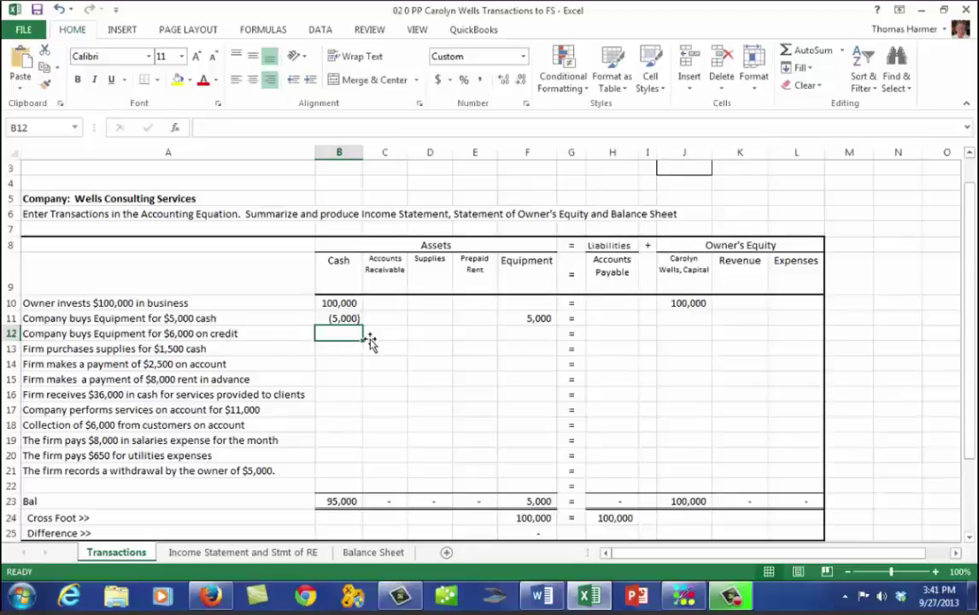
Step: Enter 6,000 in Equipment (F12) and Accounts Payable for row 12's credit purchase
{"action": "left_click", "coordinate": [542, 337]}
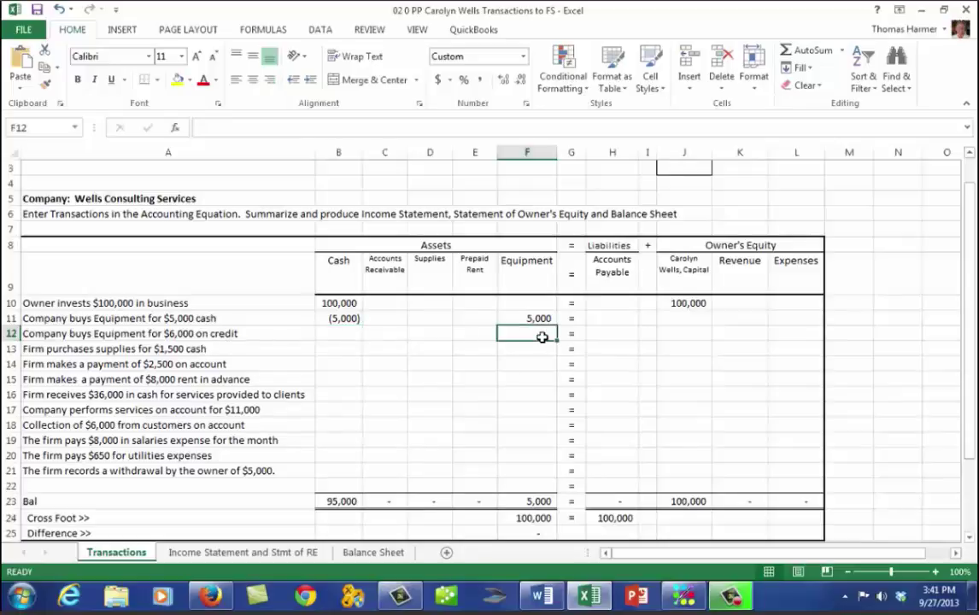
{"action": "type", "text": "6000"}
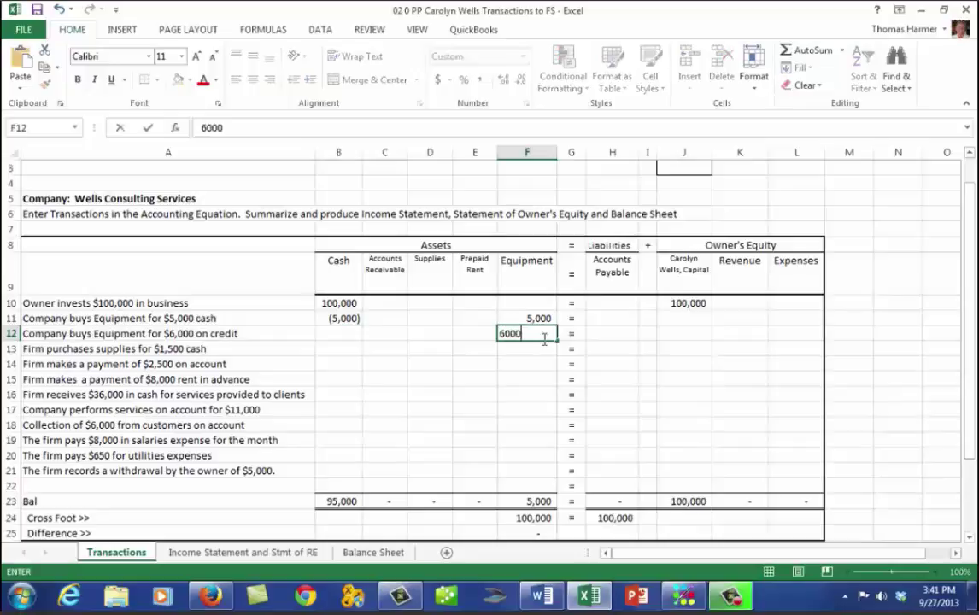
{"action": "key", "text": "Tab"}
{"action": "key", "text": "Tab"}
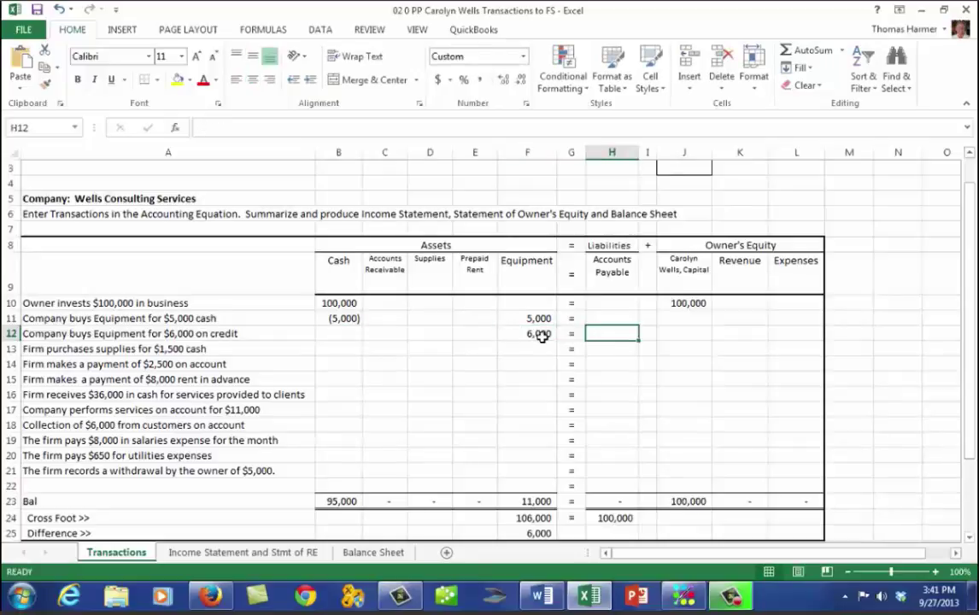
{"action": "type", "text": "6"}
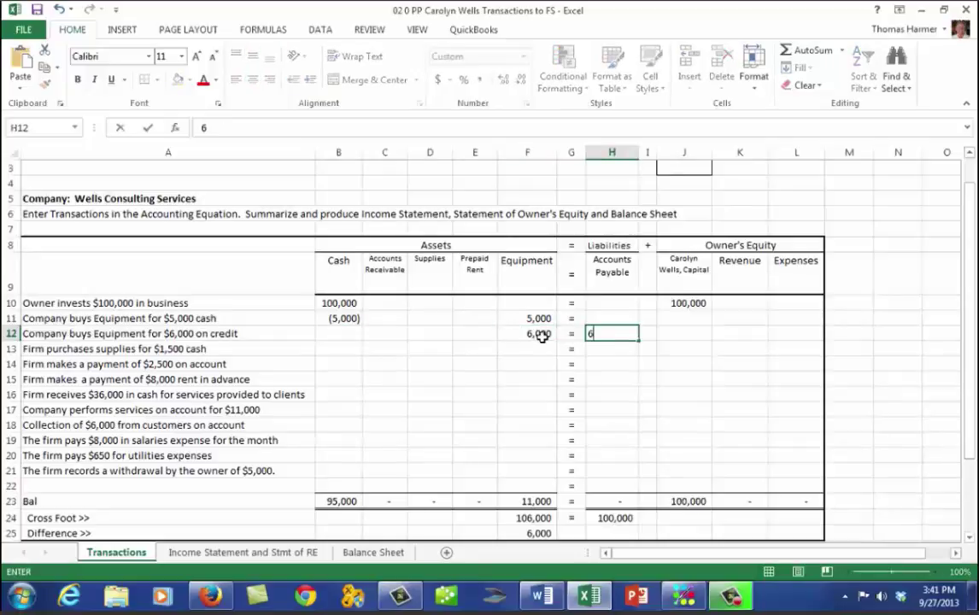
{"action": "type", "text": ",000"}
{"action": "key", "text": "Tab"}
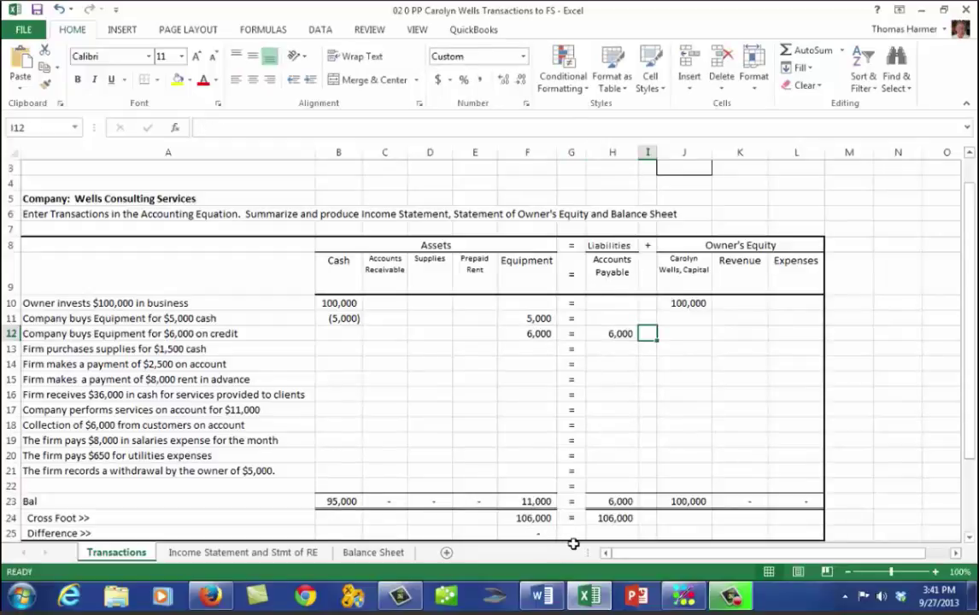
Step: Record row 13's supplies purchase: -1500 in Cash (B13) and 1,500 under Supplies
{"action": "left_click", "coordinate": [66, 350]}
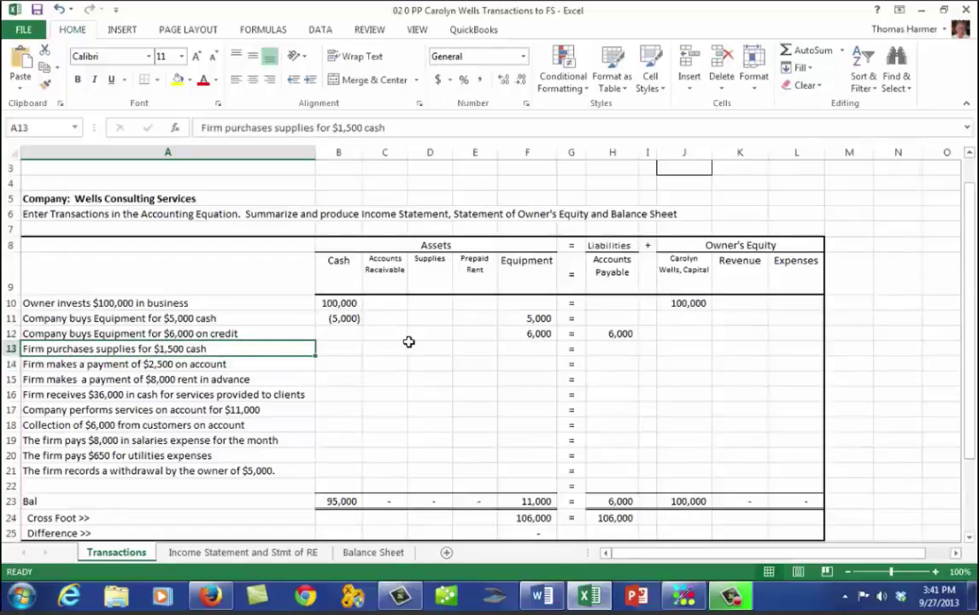
{"action": "left_click", "coordinate": [344, 353]}
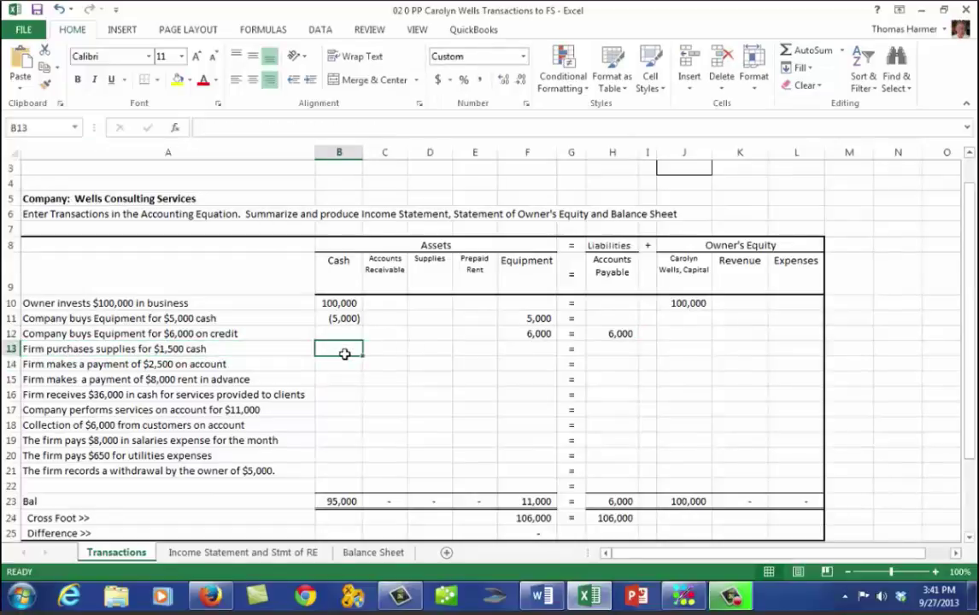
{"action": "type", "text": "-1500"}
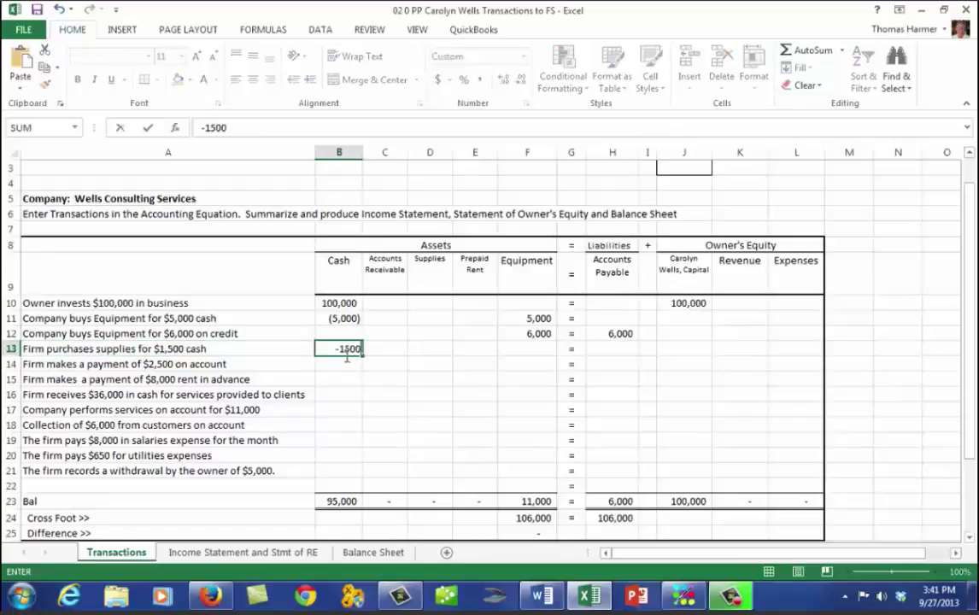
{"action": "key", "text": "Tab"}
{"action": "key", "text": "Tab"}
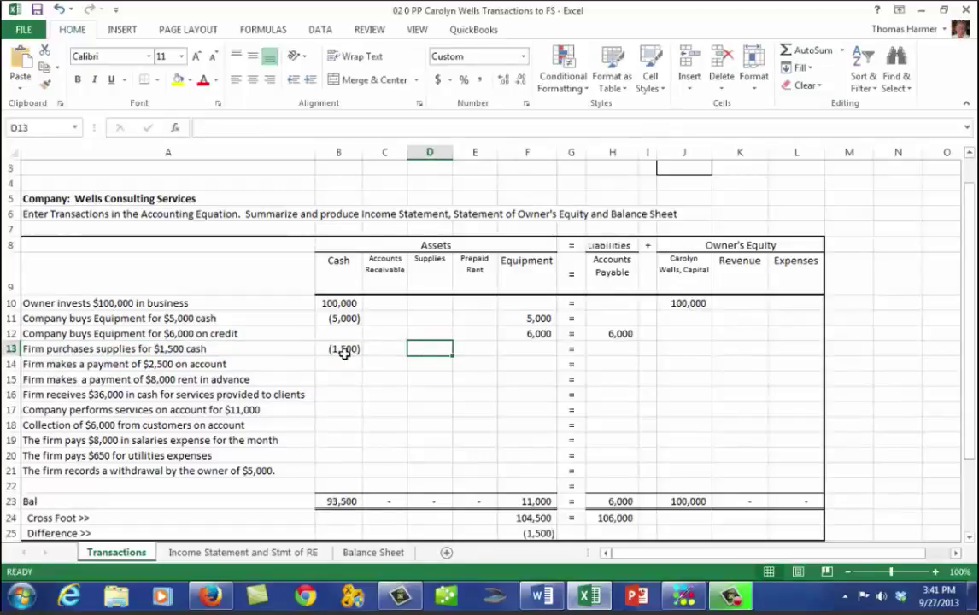
{"action": "type", "text": "1,5"}
{"action": "type", "text": "00"}
{"action": "key", "text": "Return"}
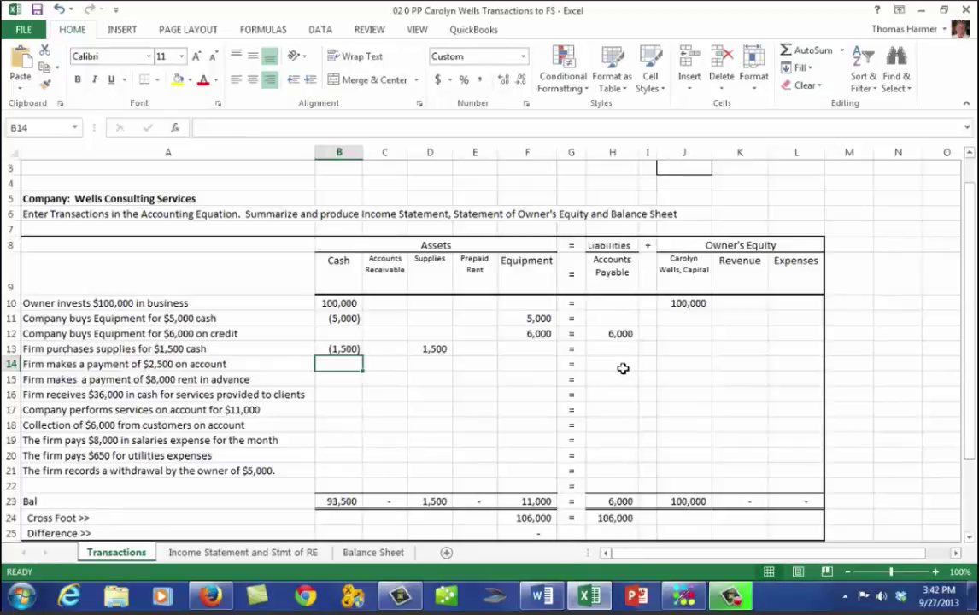
Step: Enter -2500 in Cash cell B14 and Accounts Payable cell H14, correcting the mistyped amount
{"action": "type", "text": "-2550"}
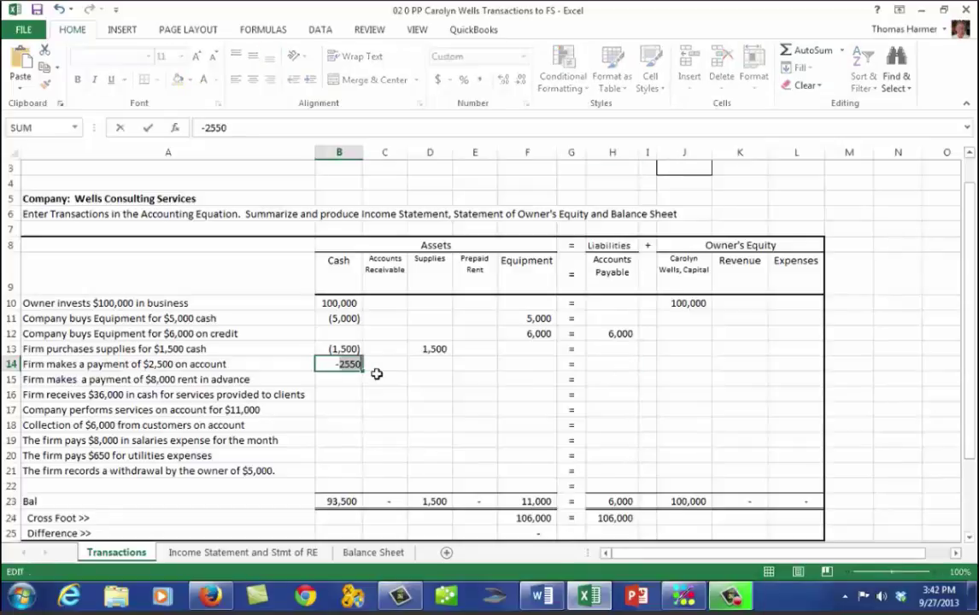
{"action": "key", "text": "BackSpace"}
{"action": "key", "text": "BackSpace"}
{"action": "key", "text": "BackSpace"}
{"action": "key", "text": "BackSpace"}
{"action": "key", "text": "BackSpace"}
{"action": "type", "text": "-25"}
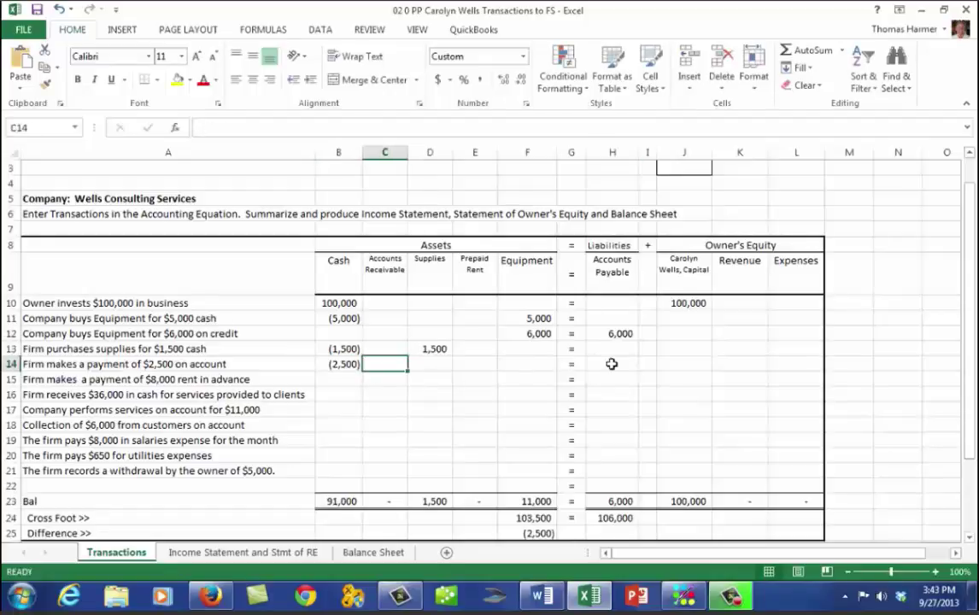
{"action": "left_click", "coordinate": [613, 366]}
{"action": "type", "text": "-"}
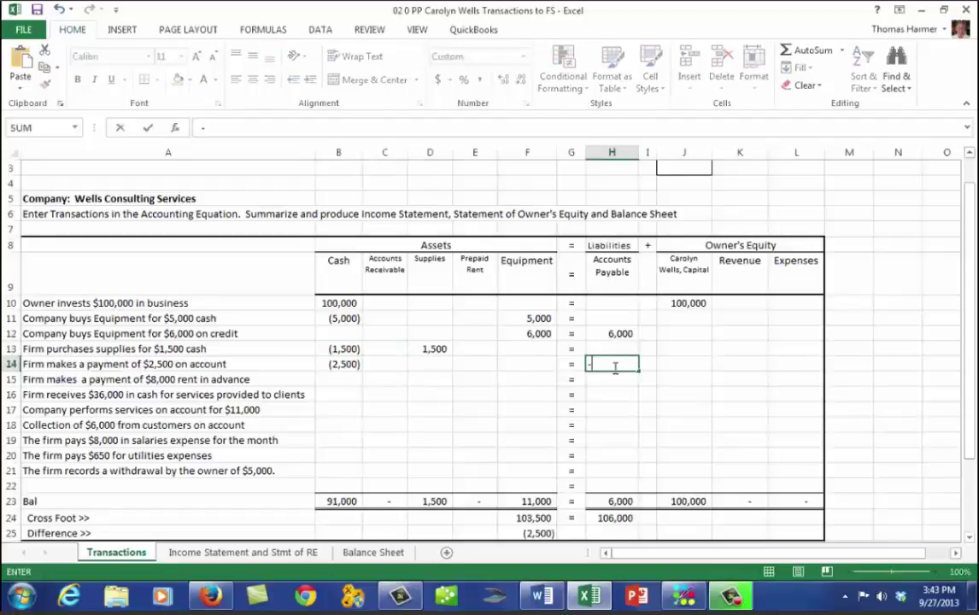
{"action": "type", "text": "2500"}
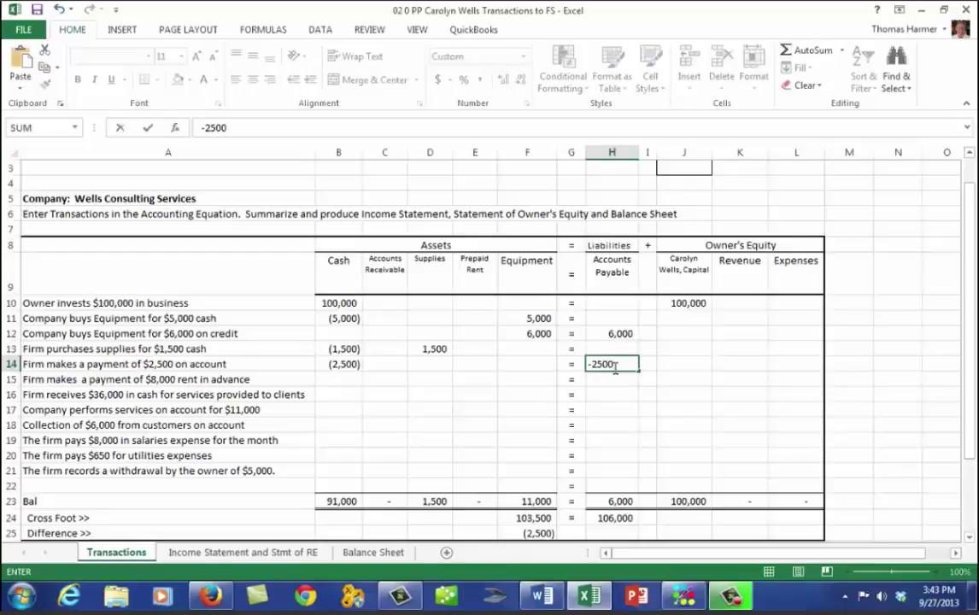
{"action": "key", "text": "Return"}
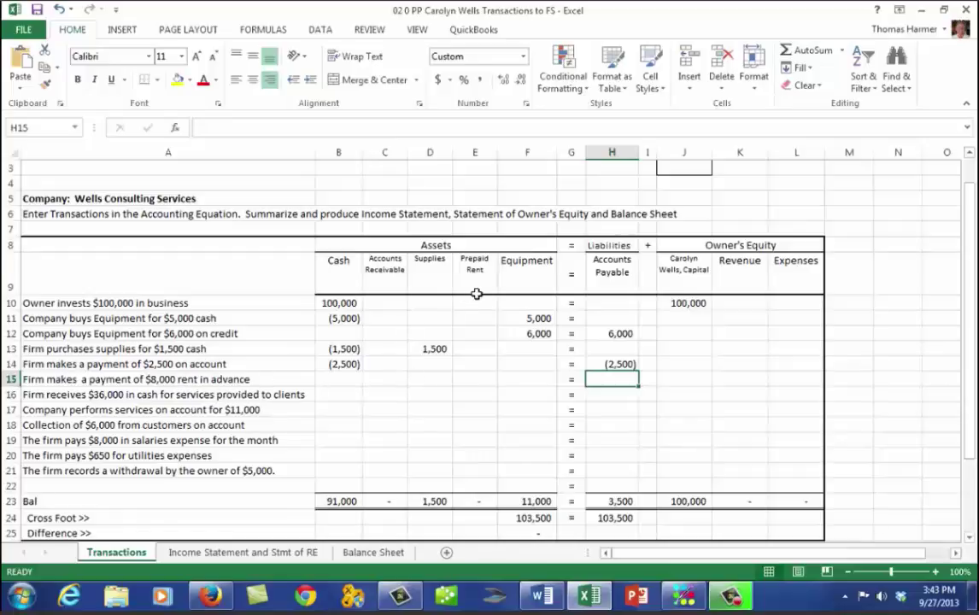
Step: Enter 8000 in Prepaid Rent cell E15 and -8000 in Cash cell B15
{"action": "left_click", "coordinate": [481, 382]}
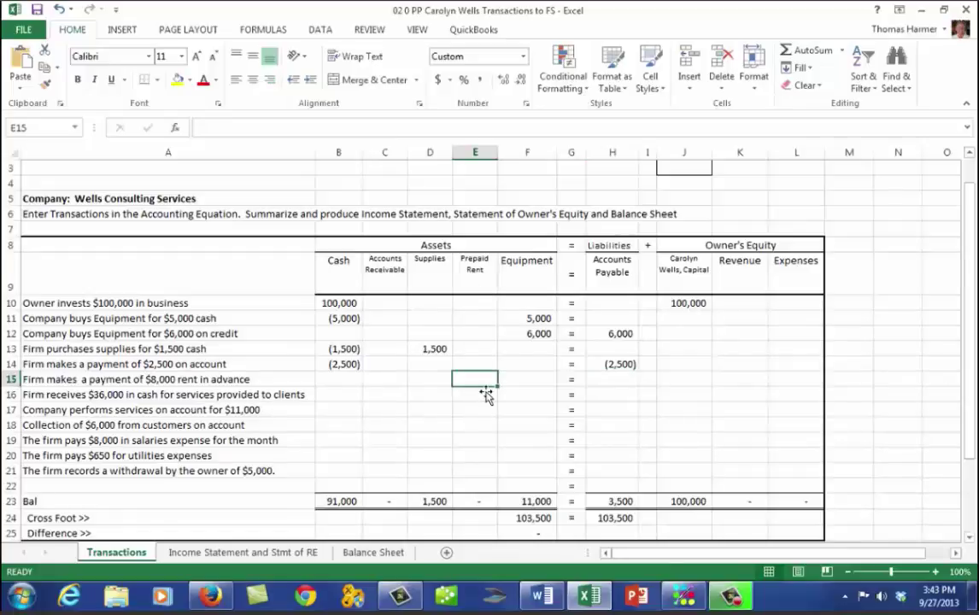
{"action": "type", "text": "8000"}
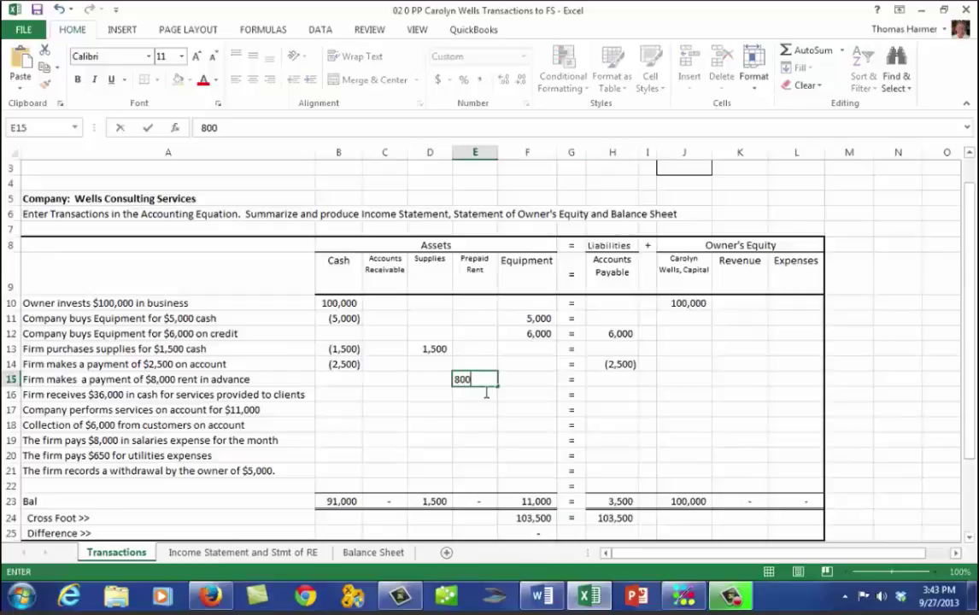
{"action": "left_click", "coordinate": [346, 386]}
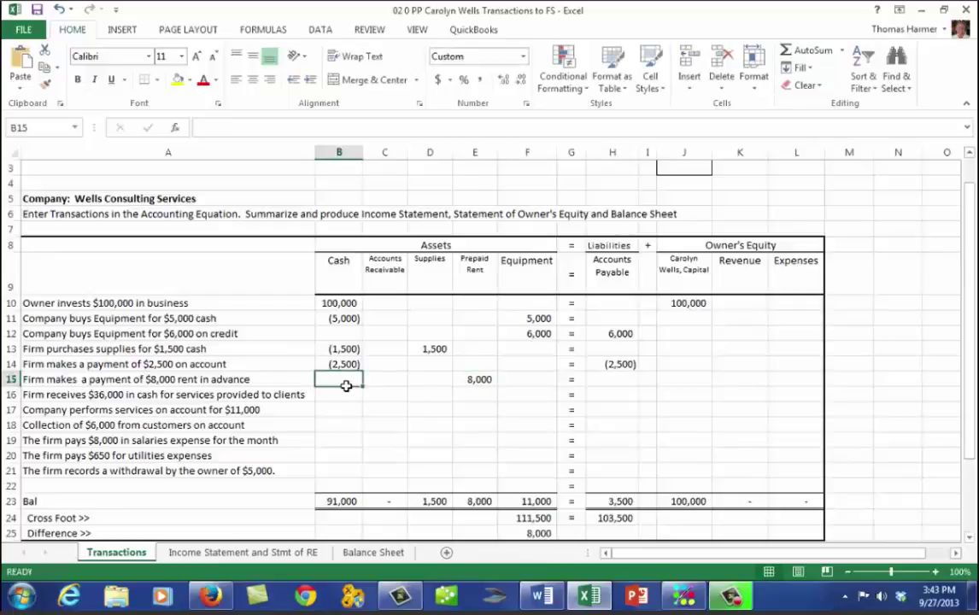
{"action": "type", "text": "-8000"}
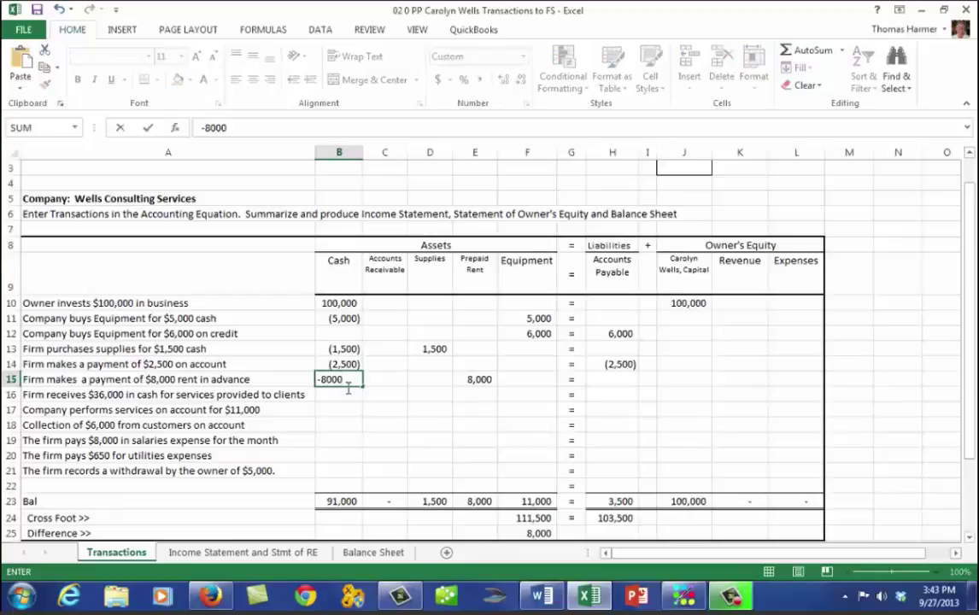
{"action": "key", "text": "Return"}
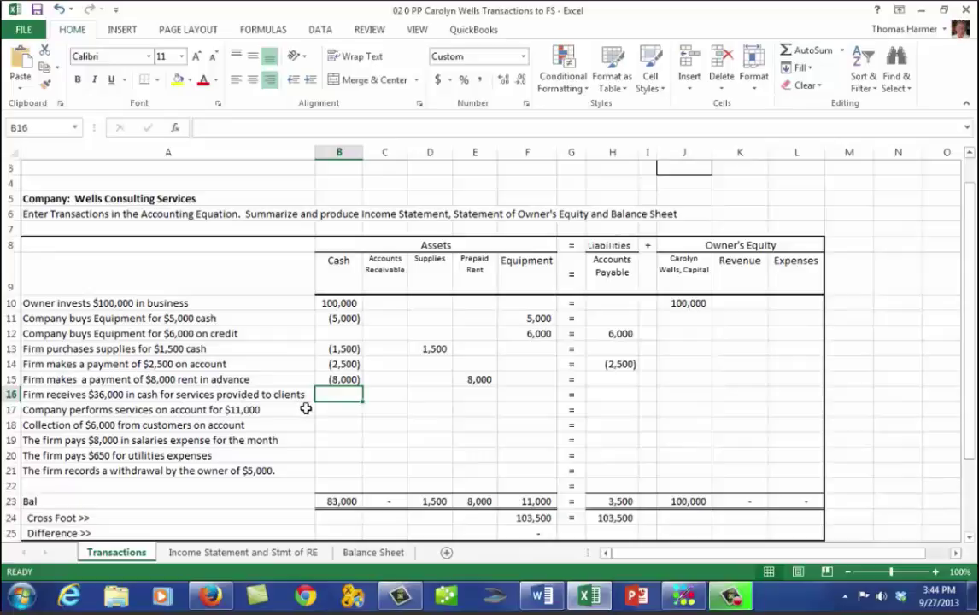
Step: Enter 36000 in Cash cell B16 and Revenue cell K16
{"action": "type", "text": "3"}
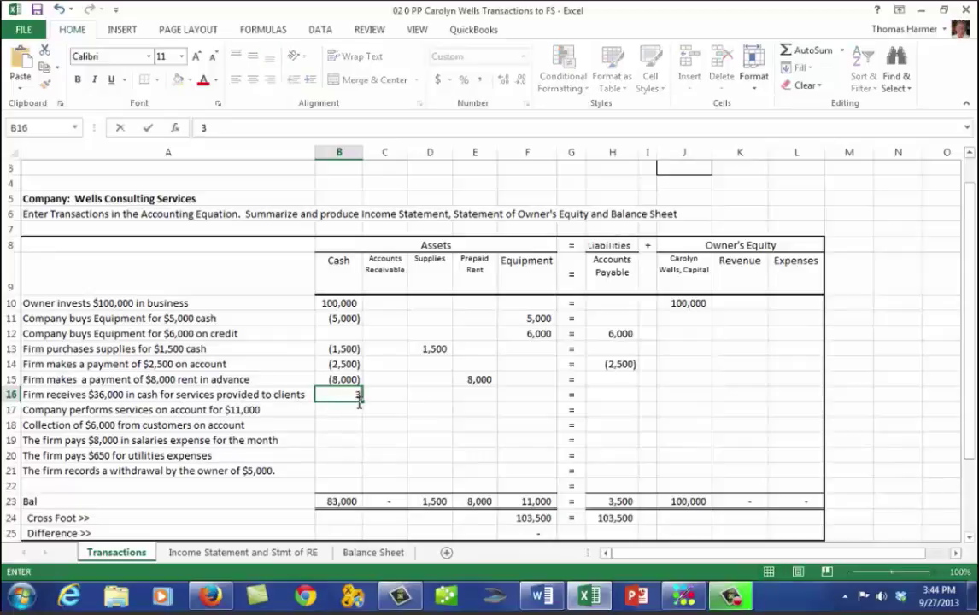
{"action": "type", "text": "6000"}
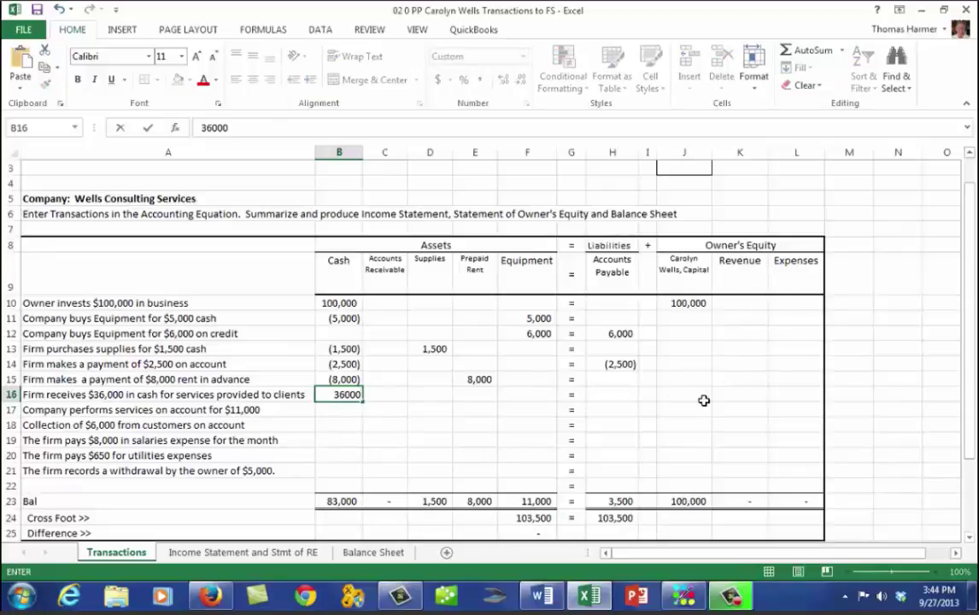
{"action": "left_click", "coordinate": [740, 401]}
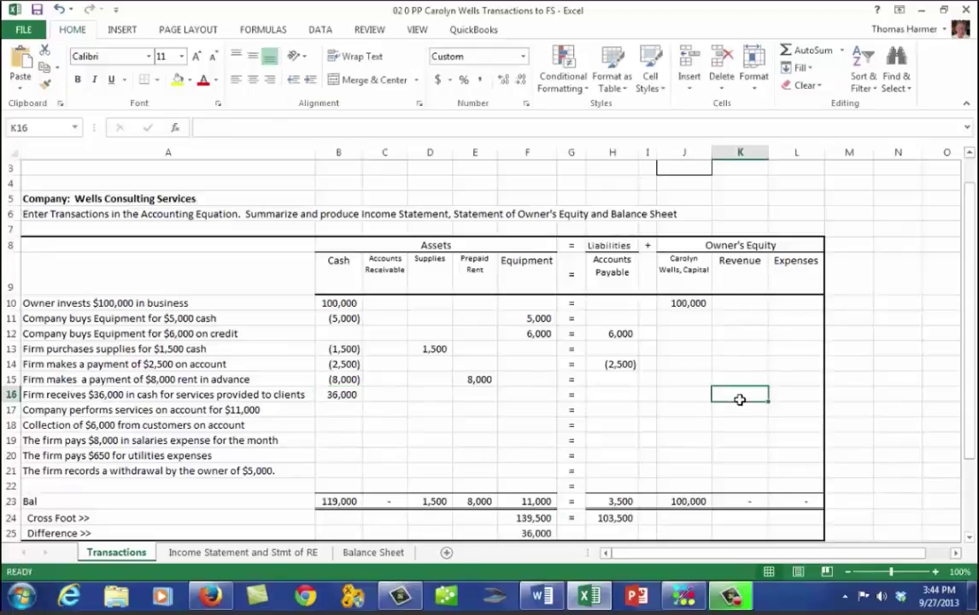
{"action": "type", "text": "36000"}
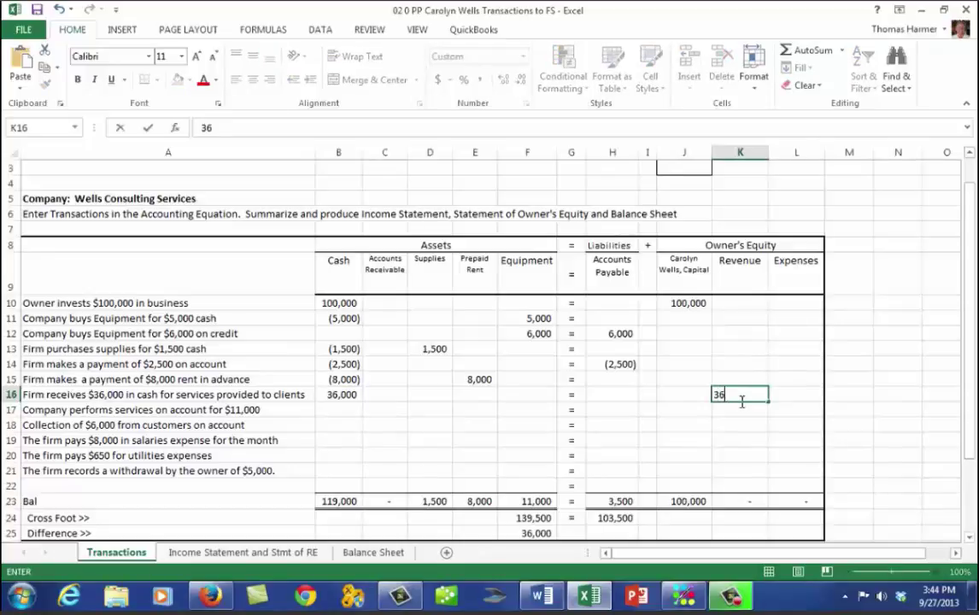
{"action": "key", "text": "Return"}
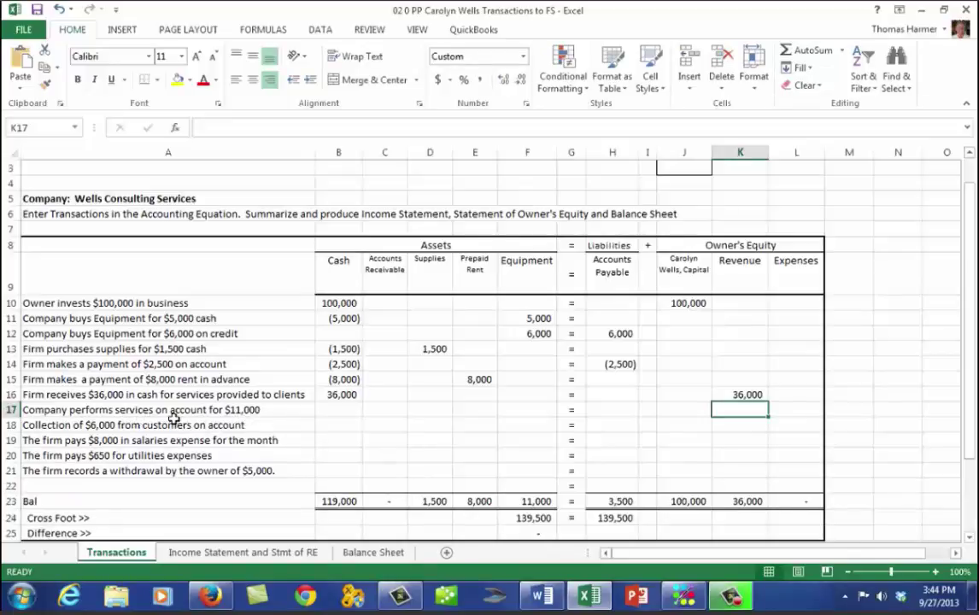
Step: Record row 17's services on account: 11,000 under Accounts Receivable and Revenue
{"action": "left_click", "coordinate": [389, 412]}
{"action": "type", "text": "11000"}
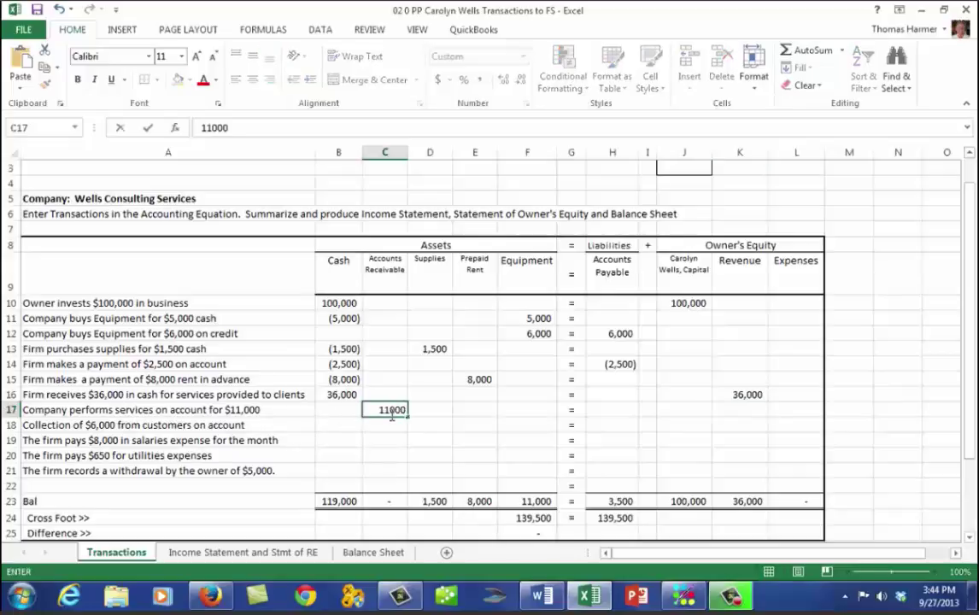
{"action": "key", "text": "Tab"}
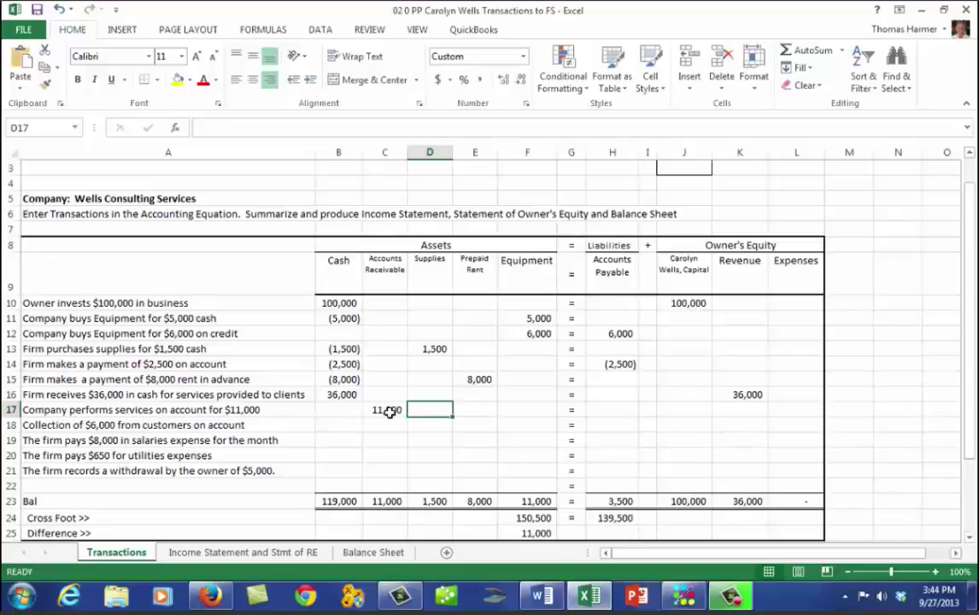
{"action": "key", "text": "Right"}
{"action": "key", "text": "Right"}
{"action": "key", "text": "Right"}
{"action": "key", "text": "Right"}
{"action": "key", "text": "Right"}
{"action": "key", "text": "Right"}
{"action": "key", "text": "Right"}
{"action": "key", "text": "Right"}
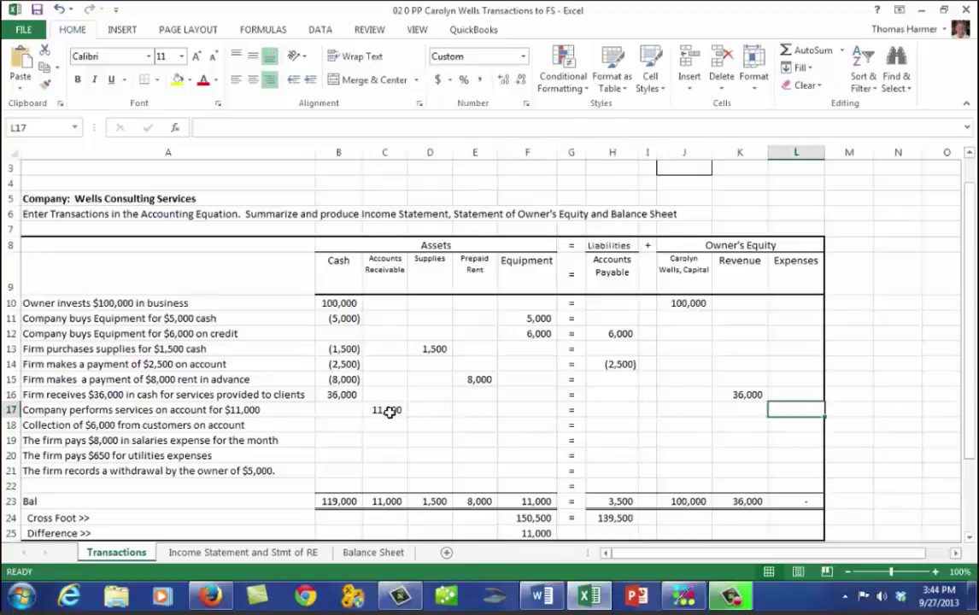
{"action": "left_click", "coordinate": [755, 414]}
{"action": "type", "text": "11,0"}
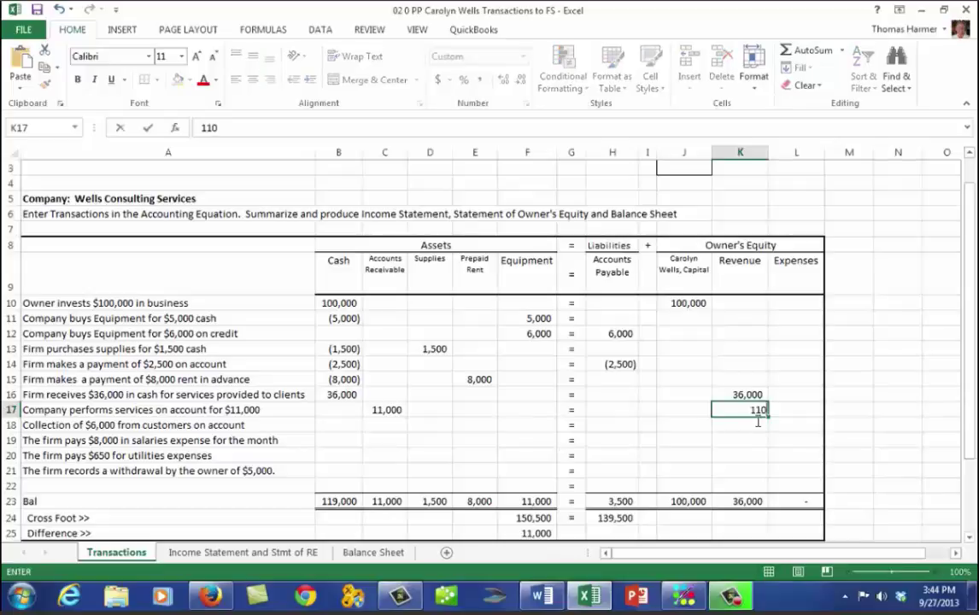
{"action": "type", "text": "00"}
{"action": "key", "text": "Return"}
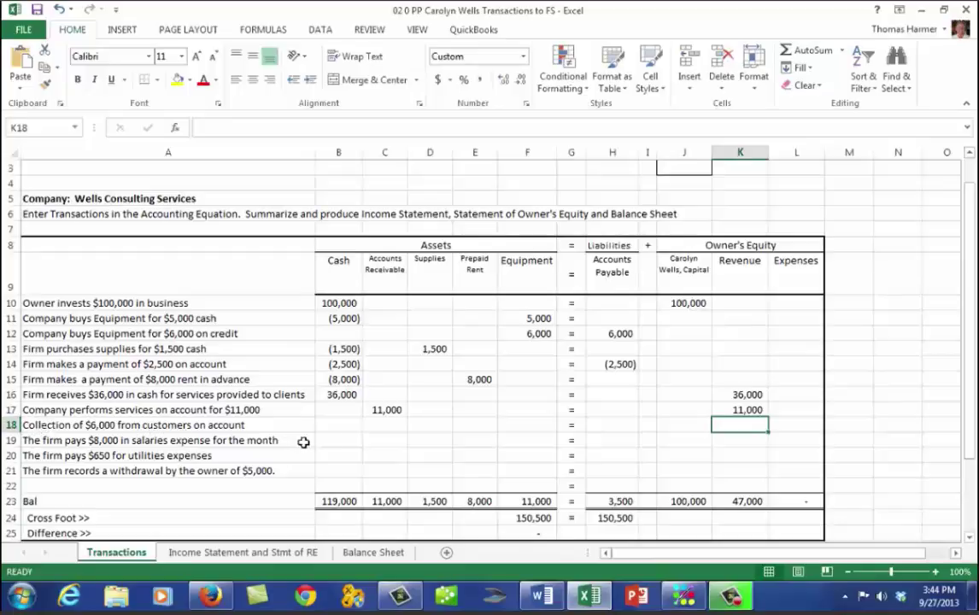
Step: Record row 18's collection: 6000 in Cash (B18) and -6000 in Accounts Receivable
{"action": "left_click", "coordinate": [345, 429]}
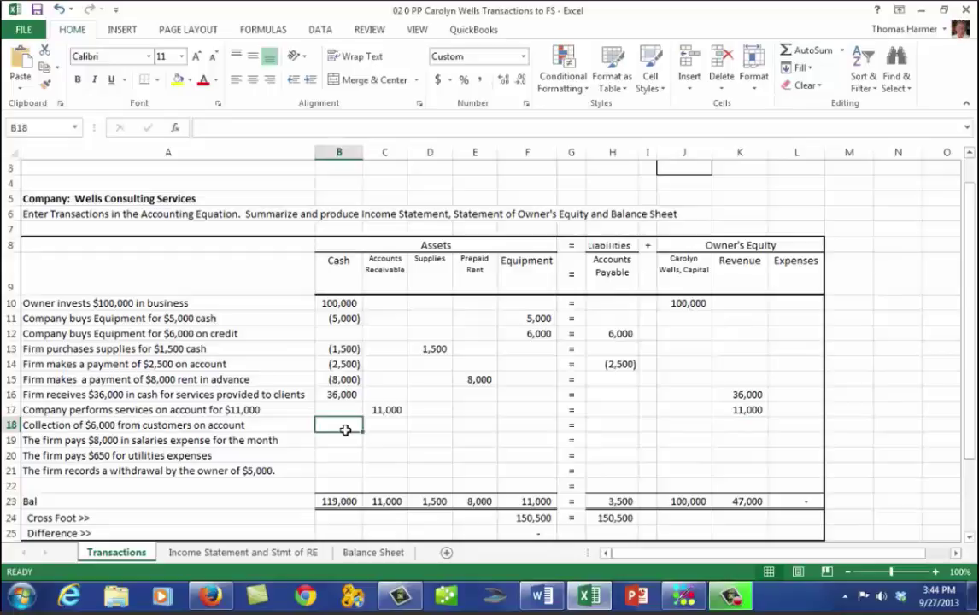
{"action": "type", "text": "6000"}
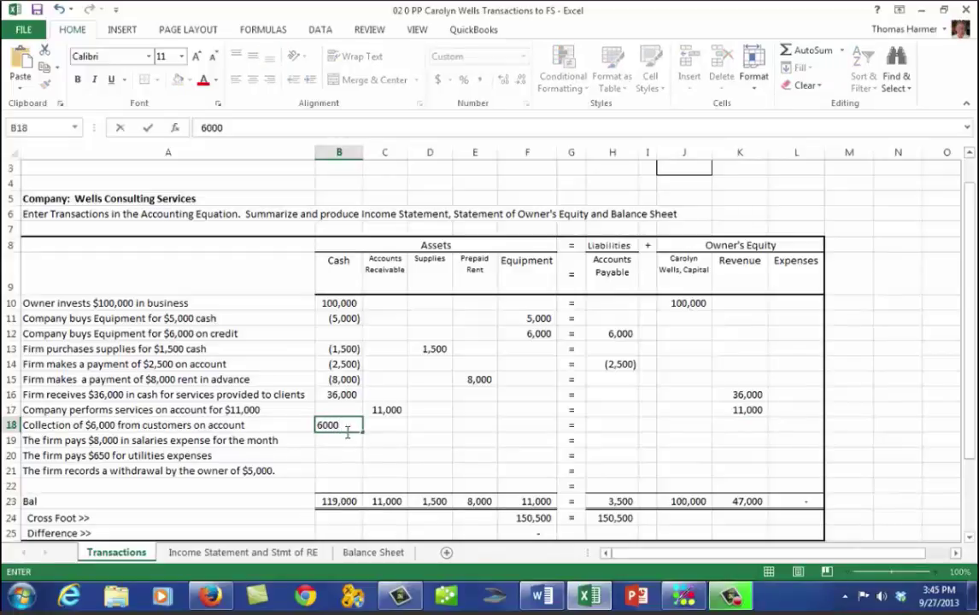
{"action": "key", "text": "Tab"}
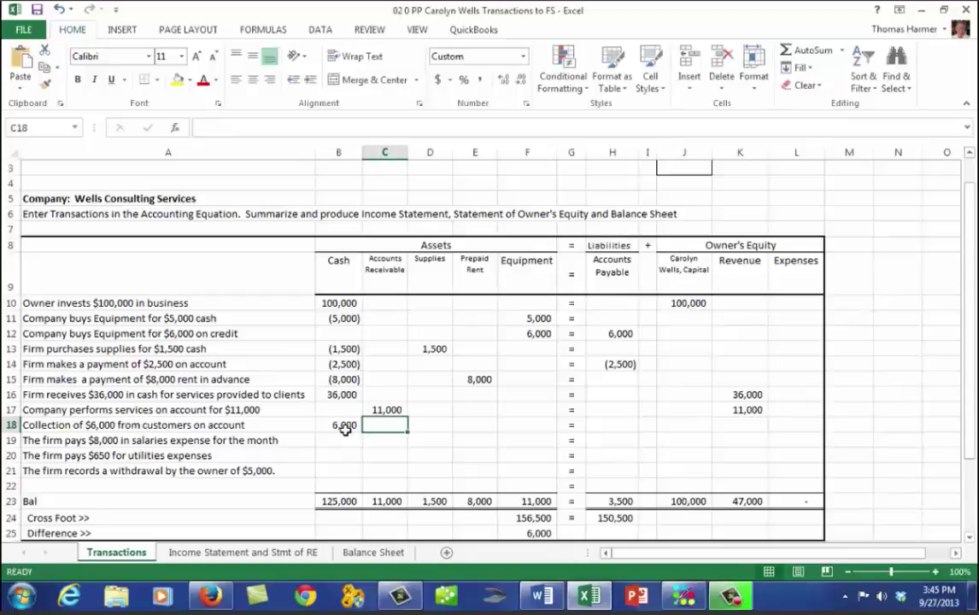
{"action": "type", "text": "-"}
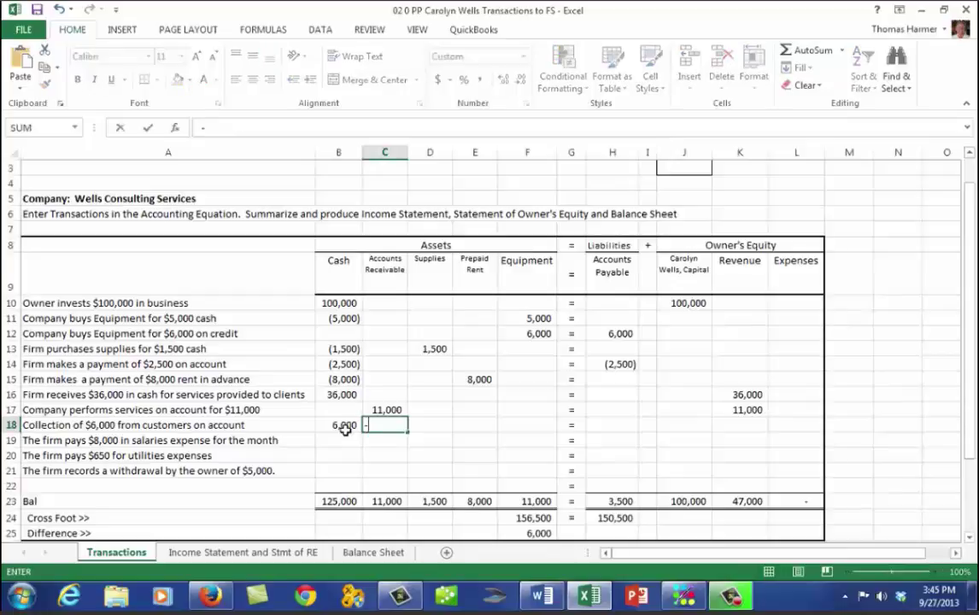
{"action": "type", "text": "6000"}
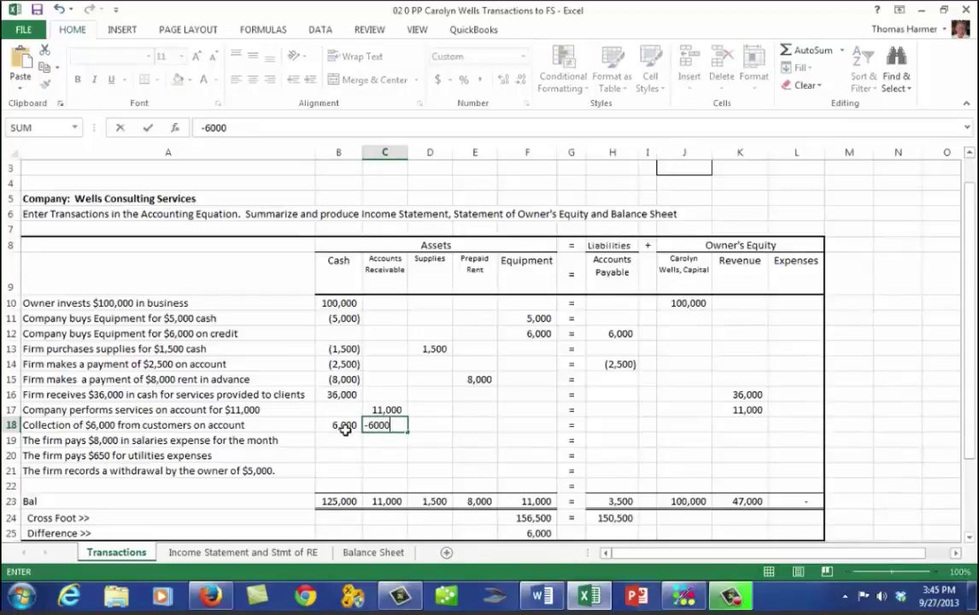
{"action": "key", "text": "Return"}
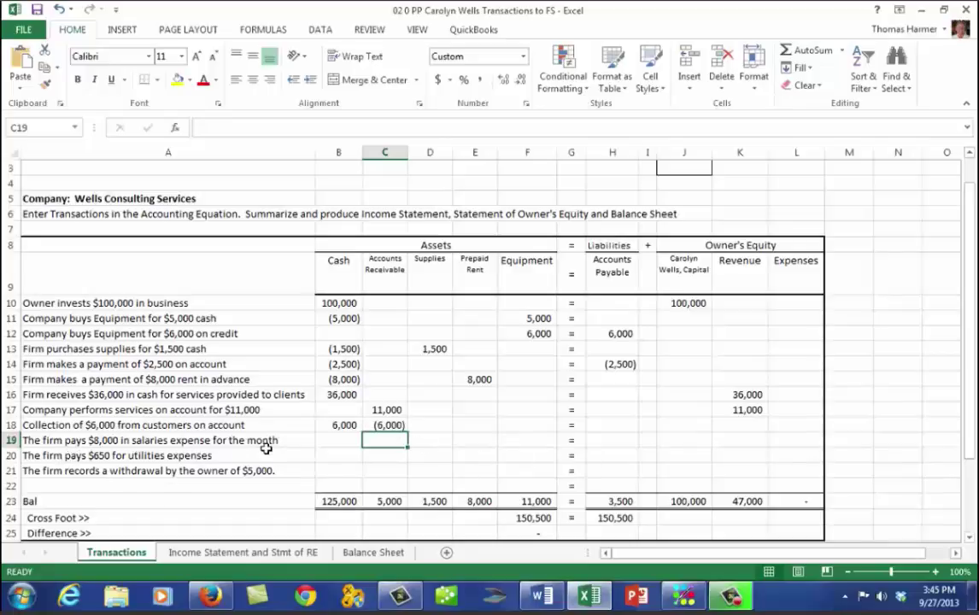
Step: Enter -8000 for salaries in Cash cell B19 and the row 19 Expenses column
{"action": "left_click", "coordinate": [346, 446]}
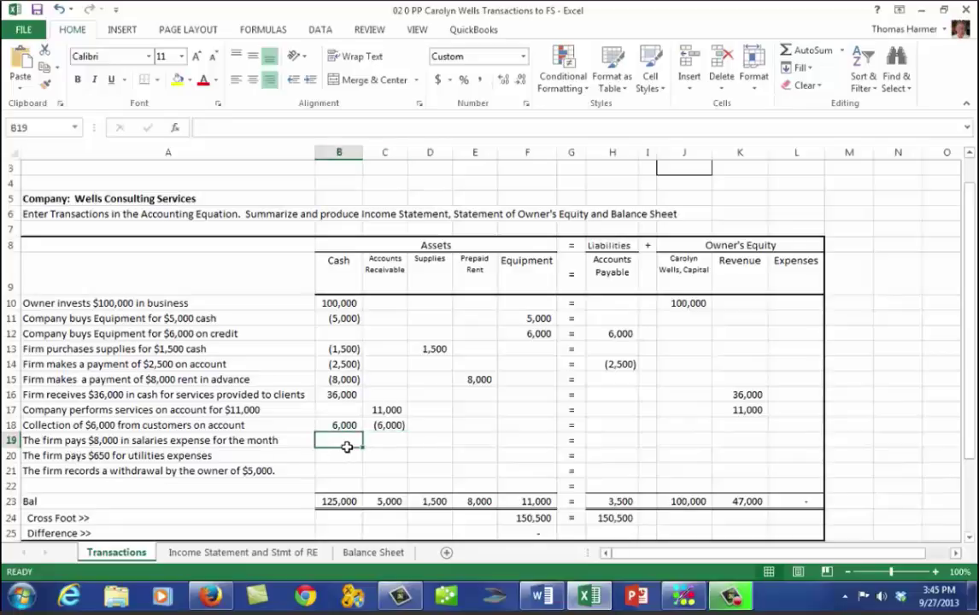
{"action": "type", "text": "-0000"}
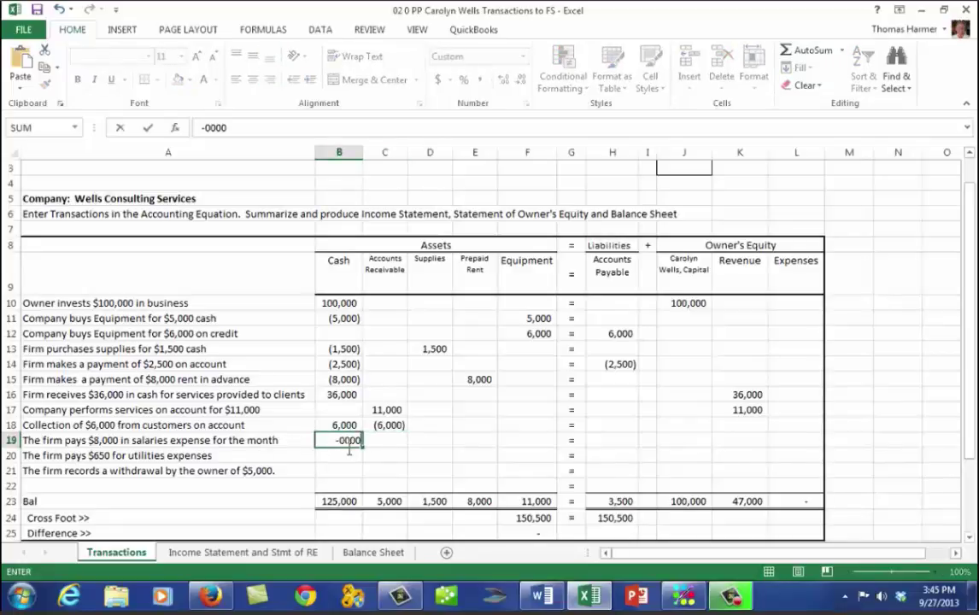
{"action": "key", "text": "BackSpace"}
{"action": "key", "text": "BackSpace"}
{"action": "key", "text": "BackSpace"}
{"action": "key", "text": "BackSpace"}
{"action": "key", "text": "BackSpace"}
{"action": "type", "text": "-800"}
{"action": "type", "text": "0"}
{"action": "key", "text": "Tab"}
{"action": "key", "text": "Tab"}
{"action": "key", "text": "Tab"}
{"action": "key", "text": "Tab"}
{"action": "key", "text": "Tab"}
{"action": "key", "text": "Tab"}
{"action": "key", "text": "Tab"}
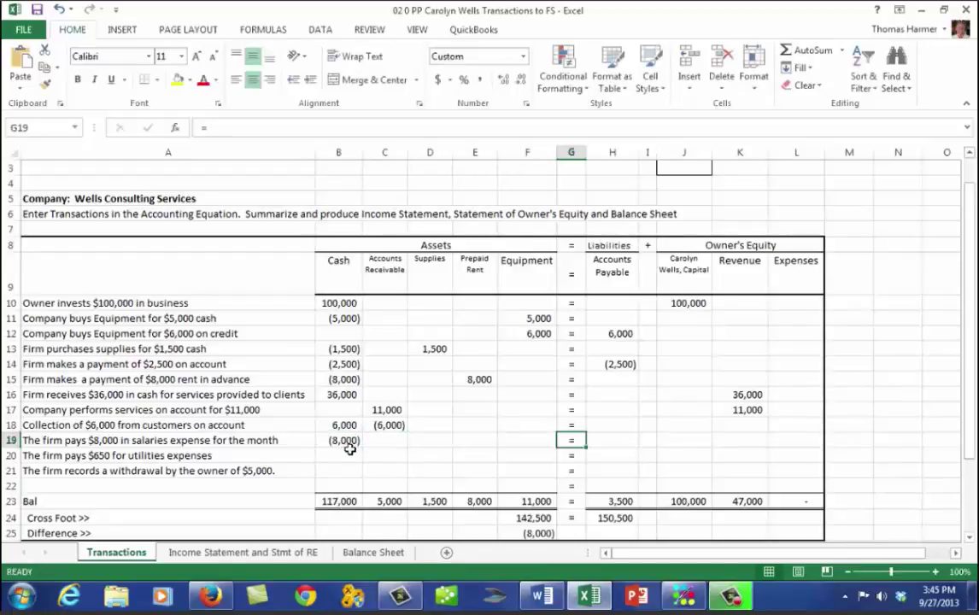
{"action": "key", "text": "Tab"}
{"action": "key", "text": "Tab"}
{"action": "key", "text": "Tab"}
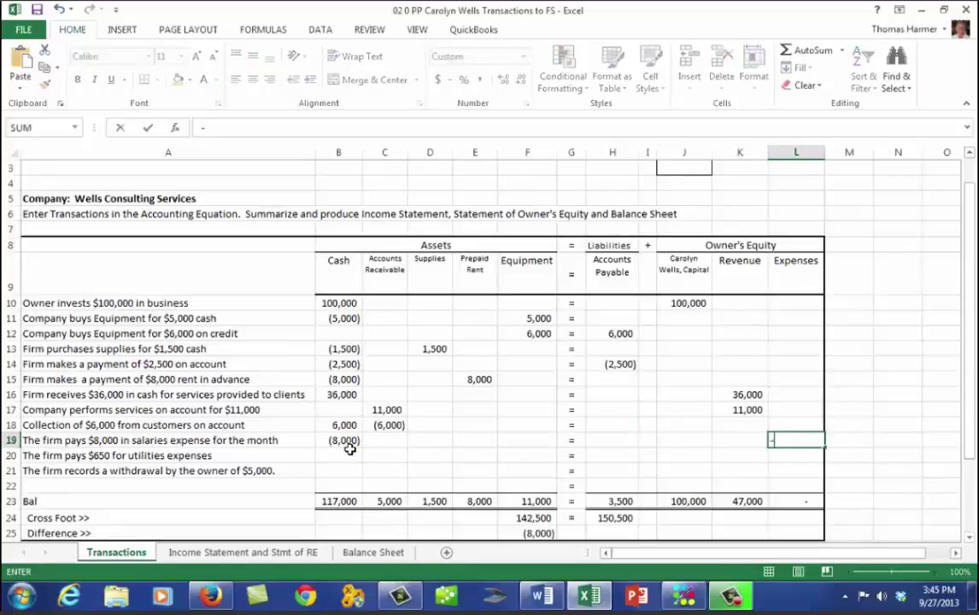
{"action": "type", "text": "-8000"}
{"action": "key", "text": "Return"}
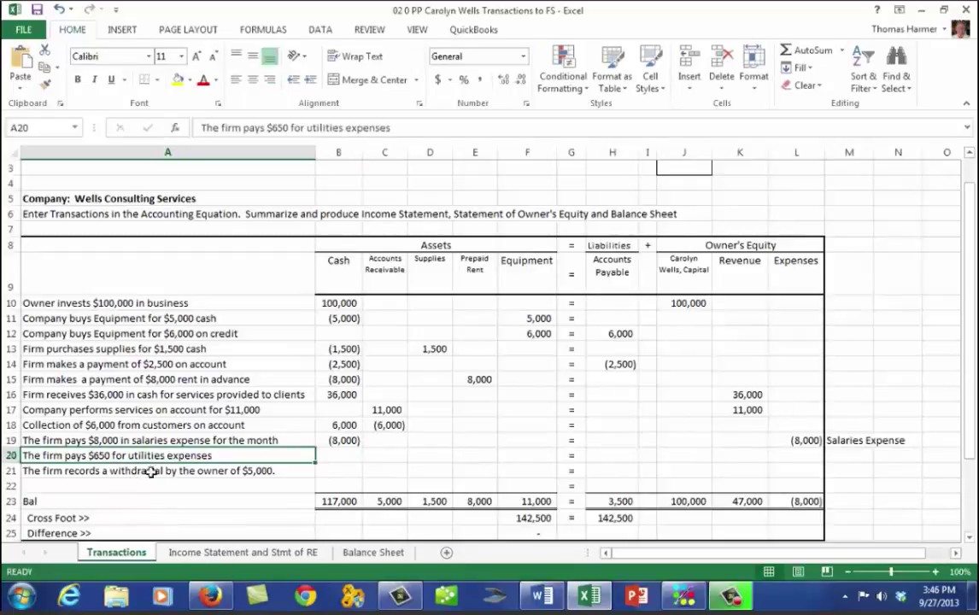
Step: Enter -650 utilities in Cash and Expenses for row 20, labelled 'Utilities Expense'
{"action": "left_click", "coordinate": [356, 461]}
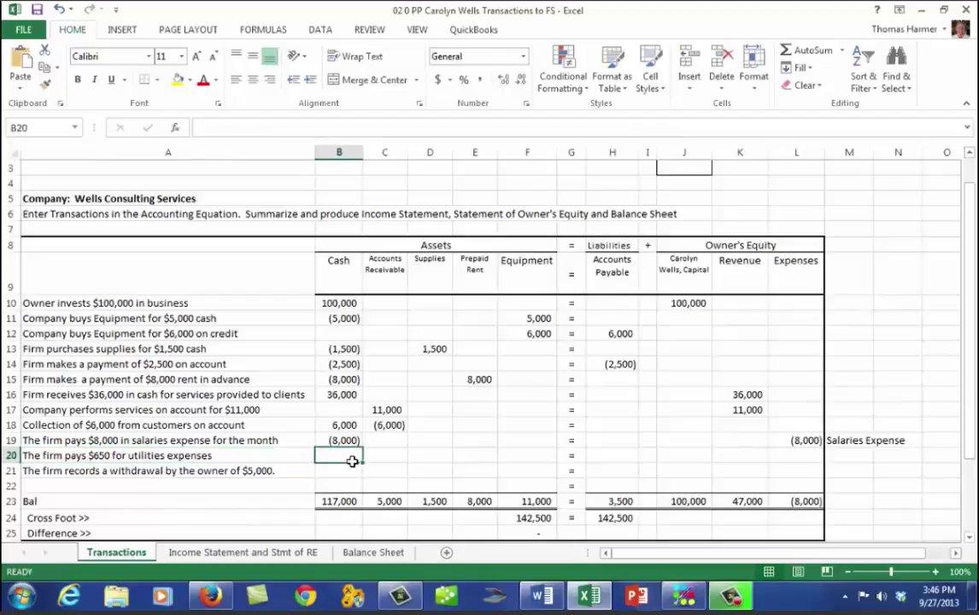
{"action": "type", "text": "-650"}
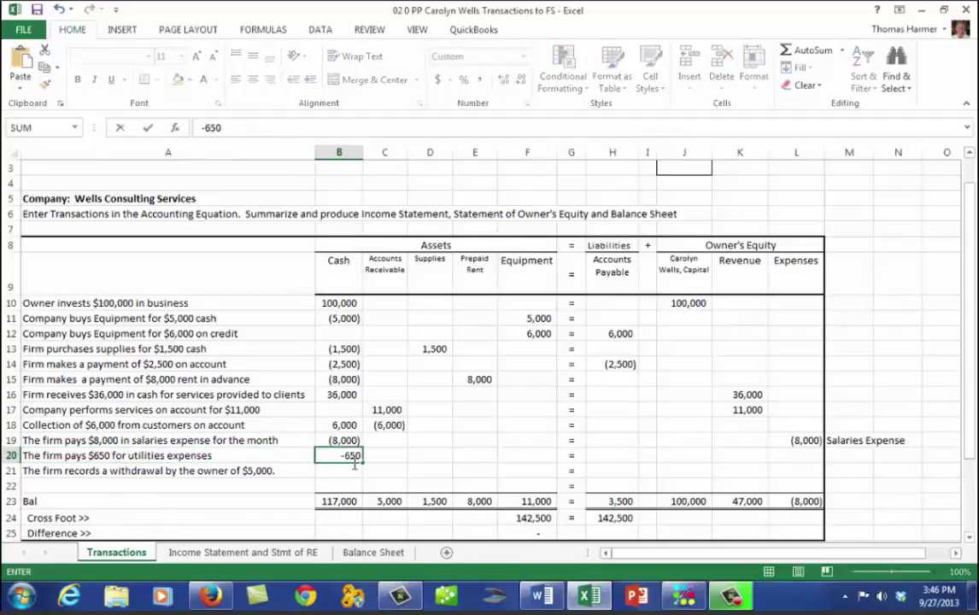
{"action": "key", "text": "Tab"}
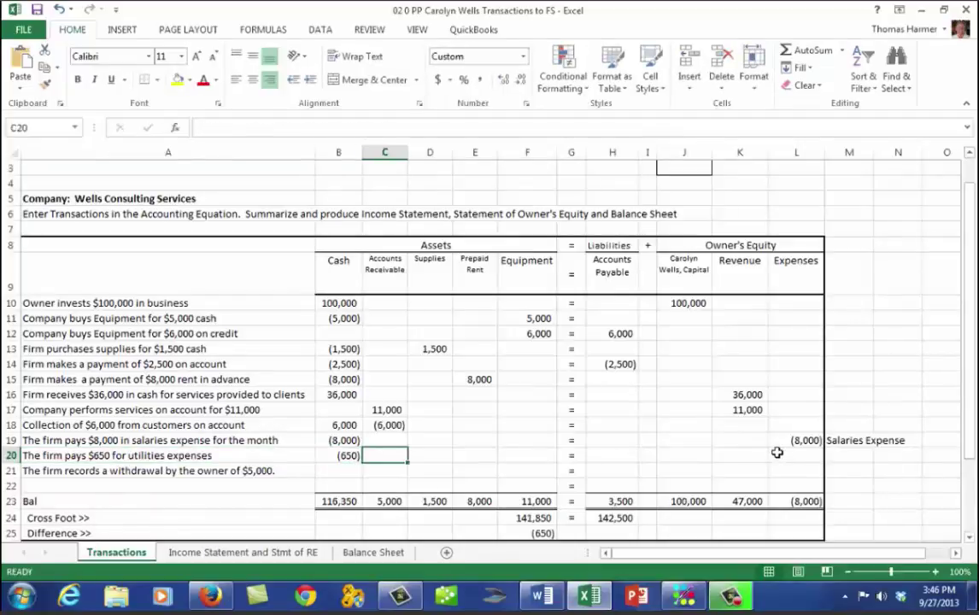
{"action": "left_click", "coordinate": [808, 456]}
{"action": "type", "text": "-"}
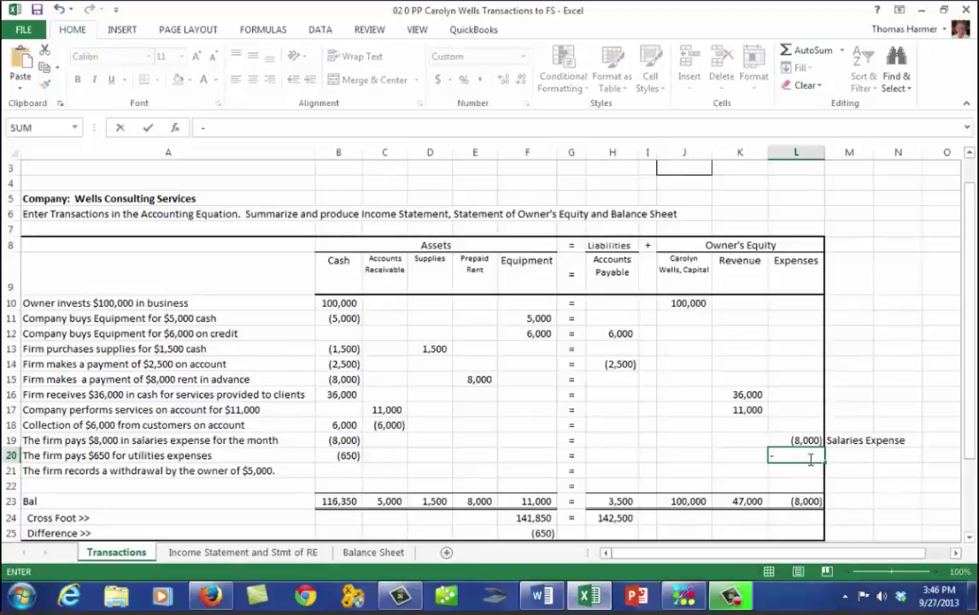
{"action": "type", "text": "650"}
{"action": "left_click", "coordinate": [855, 463]}
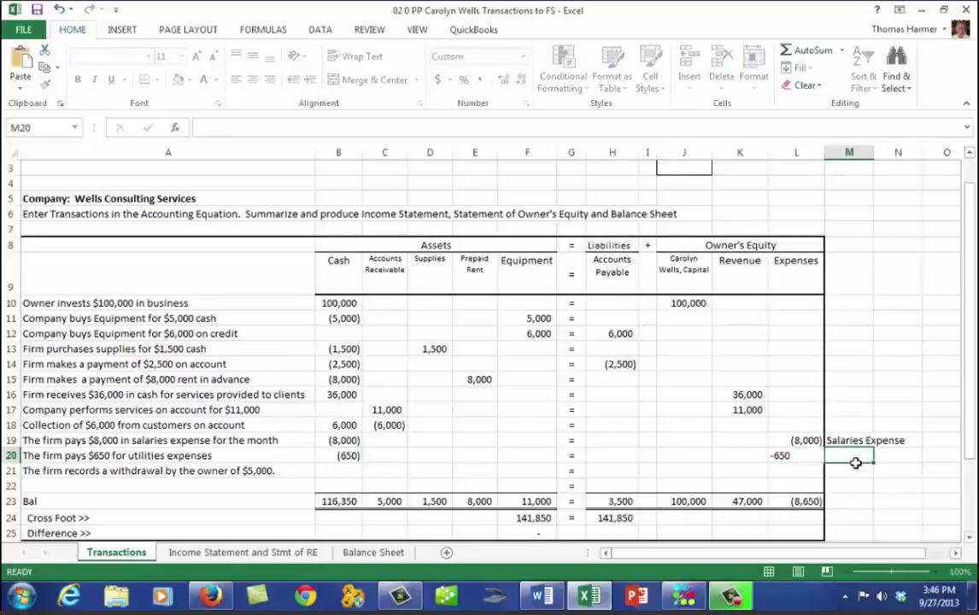
{"action": "type", "text": "Ut"}
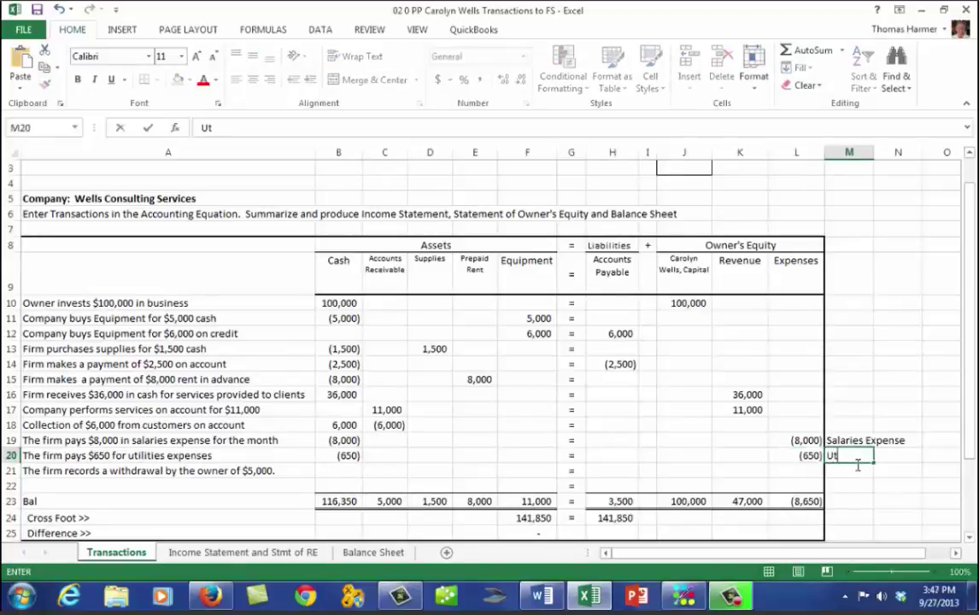
{"action": "type", "text": "ilities Expense"}
{"action": "key", "text": "Return"}
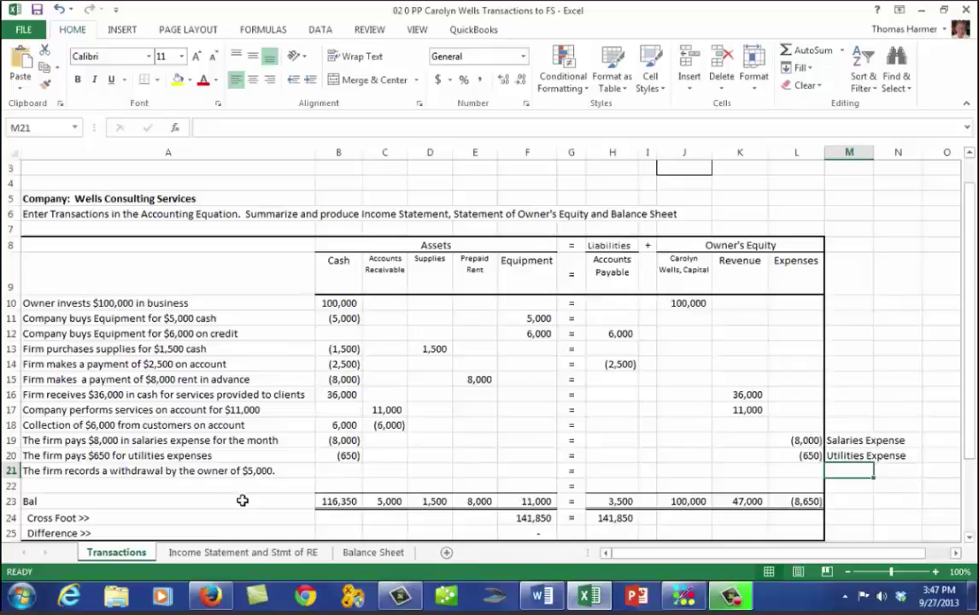
Step: Enter -5000 in Cash cell B21 and the owner's capital cell J21
{"action": "left_click", "coordinate": [352, 475]}
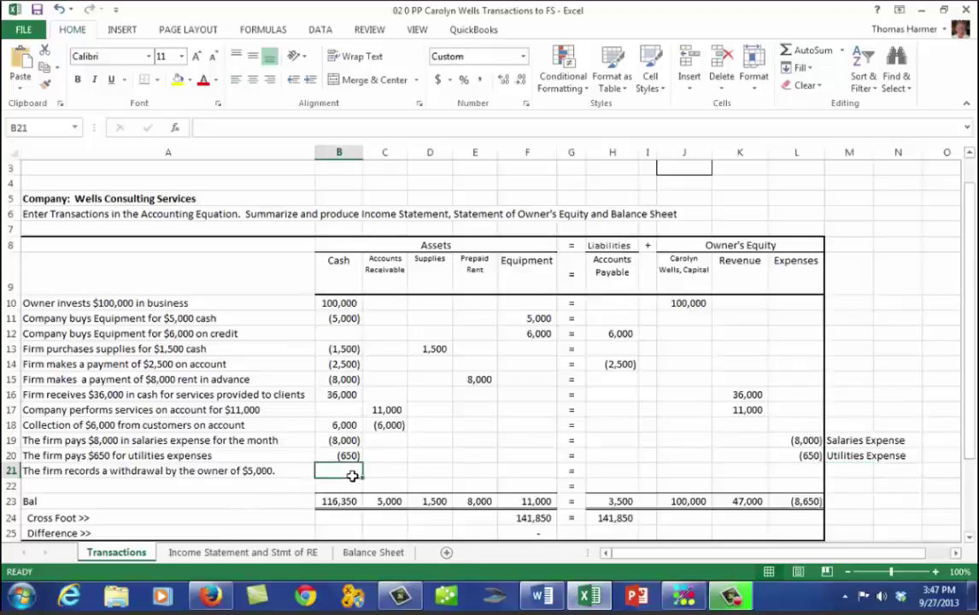
{"action": "type", "text": "-5"}
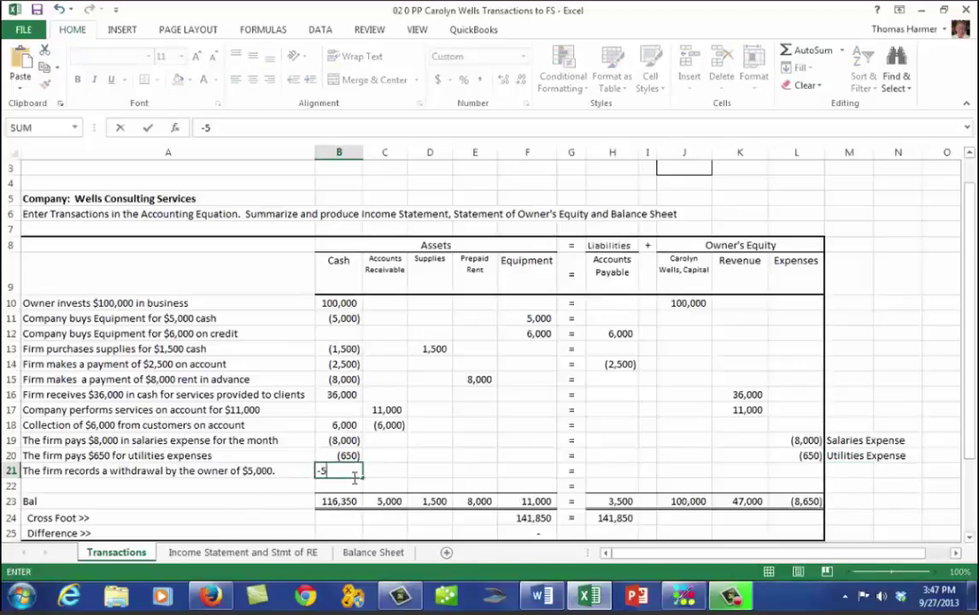
{"action": "type", "text": "000"}
{"action": "left_click", "coordinate": [695, 487]}
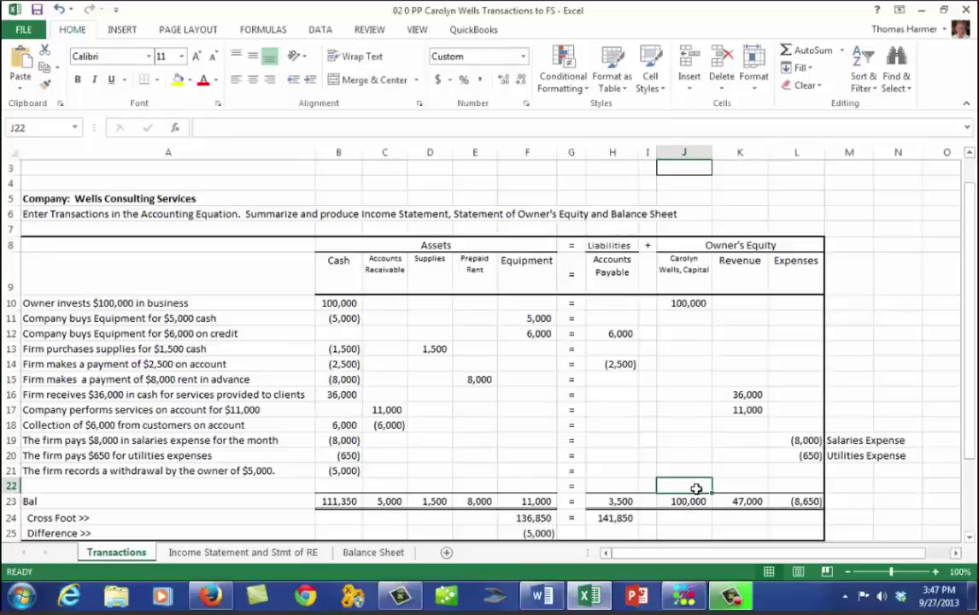
{"action": "left_click", "coordinate": [698, 474]}
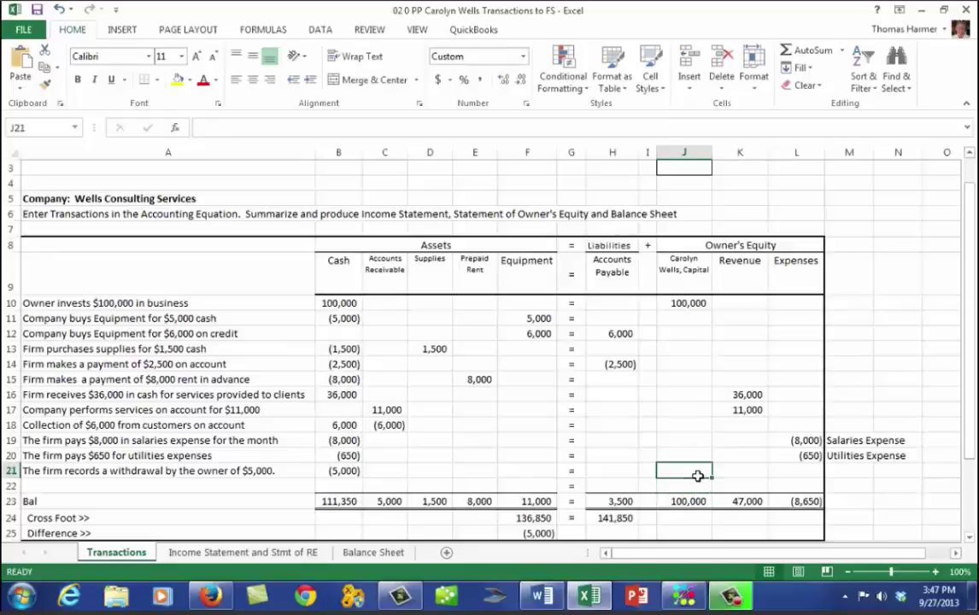
{"action": "type", "text": "-5000"}
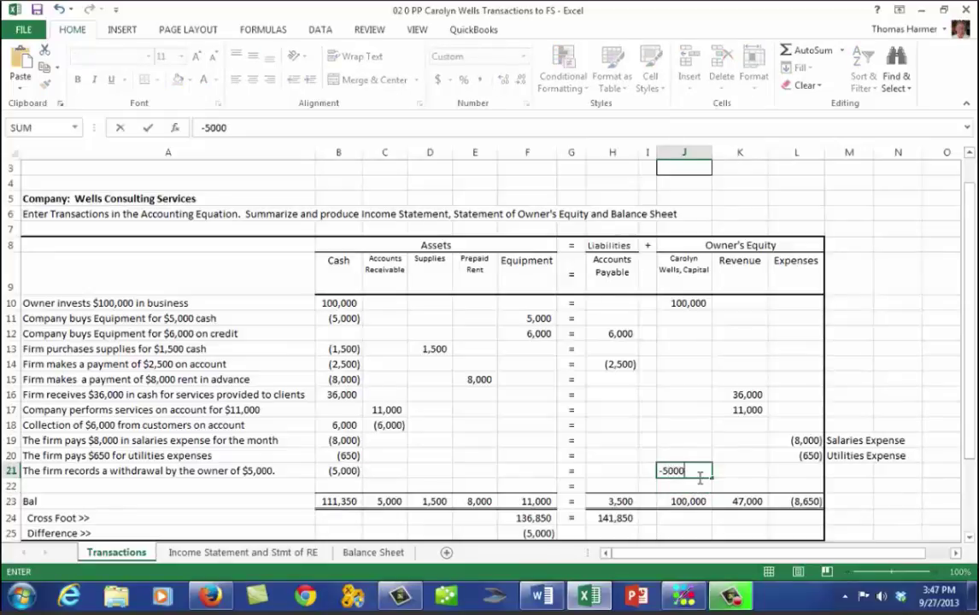
{"action": "key", "text": "Return"}
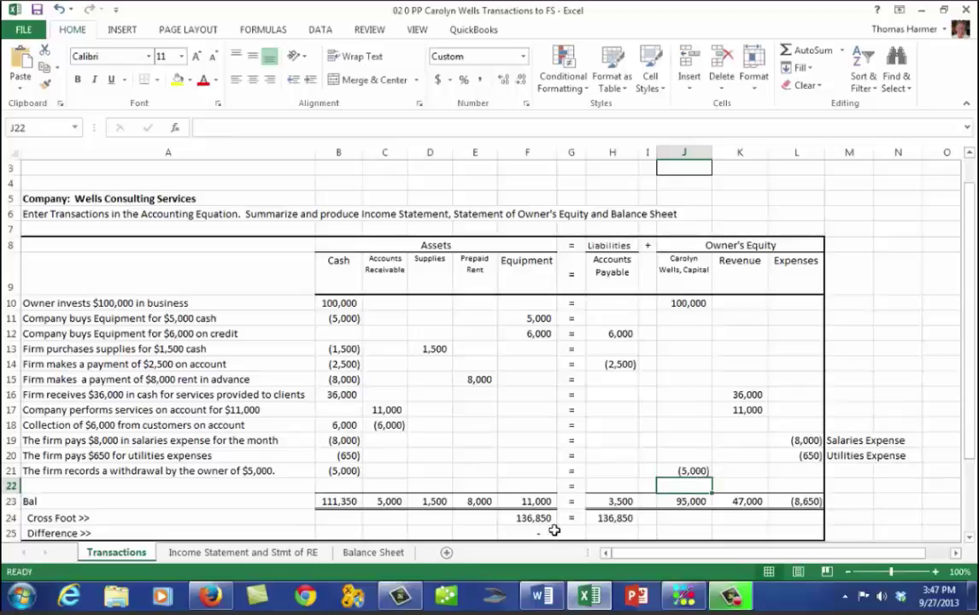
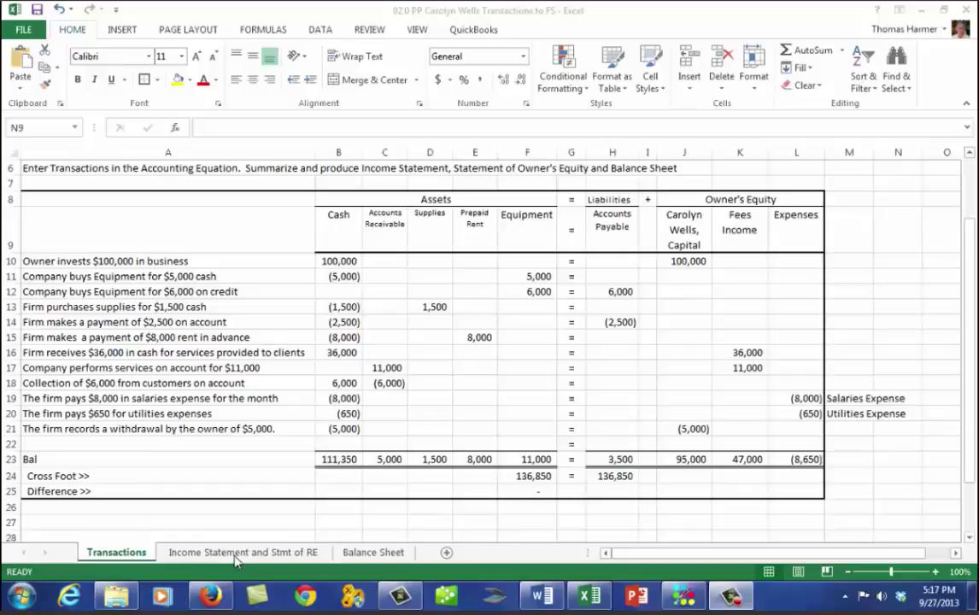
Step: Show the Income Statement and Stmt of RE sheet from row 1 and compare it with the Transactions sheet
{"action": "left_click", "coordinate": [235, 554]}
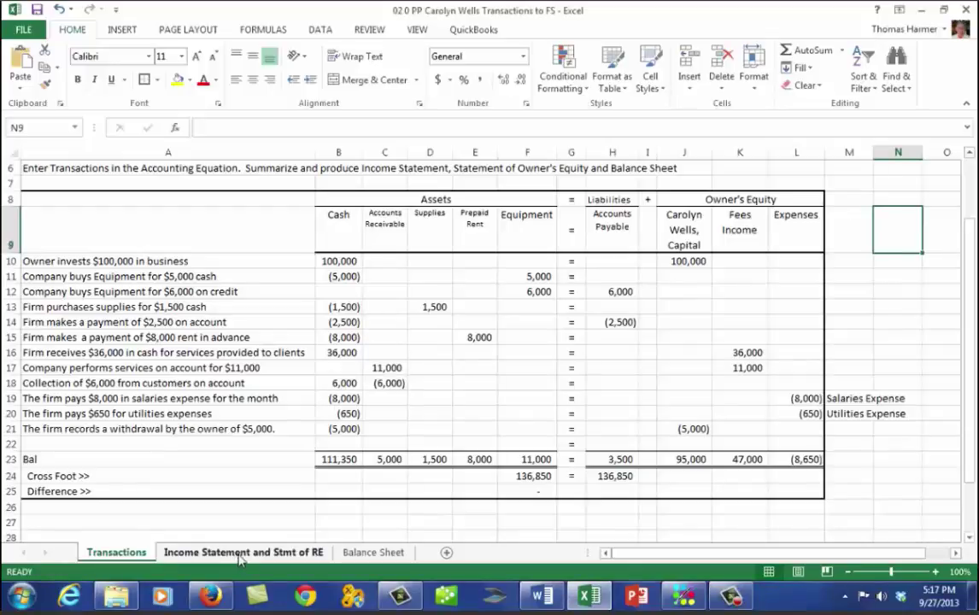
{"action": "left_click", "coordinate": [241, 554]}
{"action": "scroll", "coordinate": [917, 293], "scroll_direction": "up", "scroll_amount": 1}
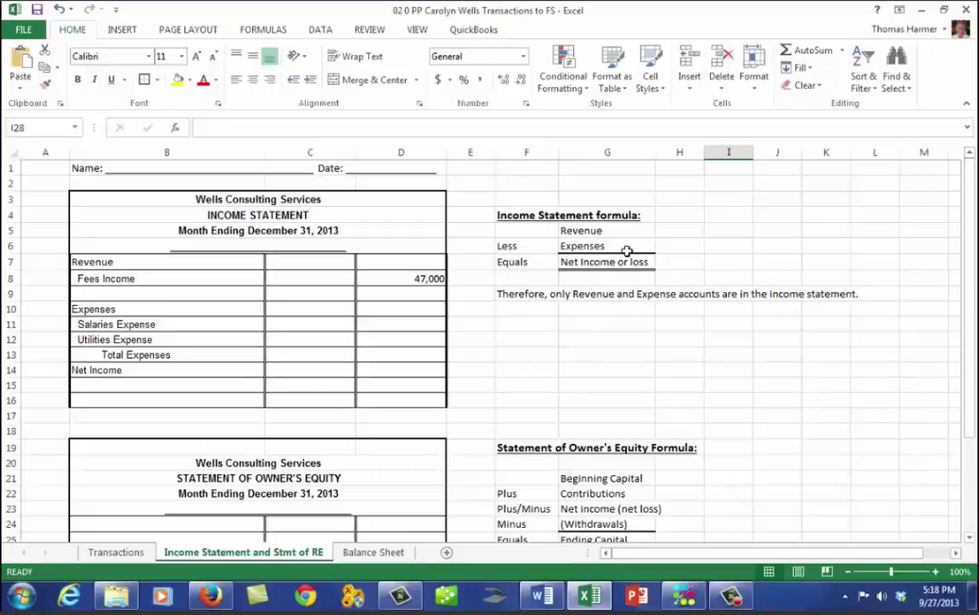
{"action": "left_click", "coordinate": [116, 552]}
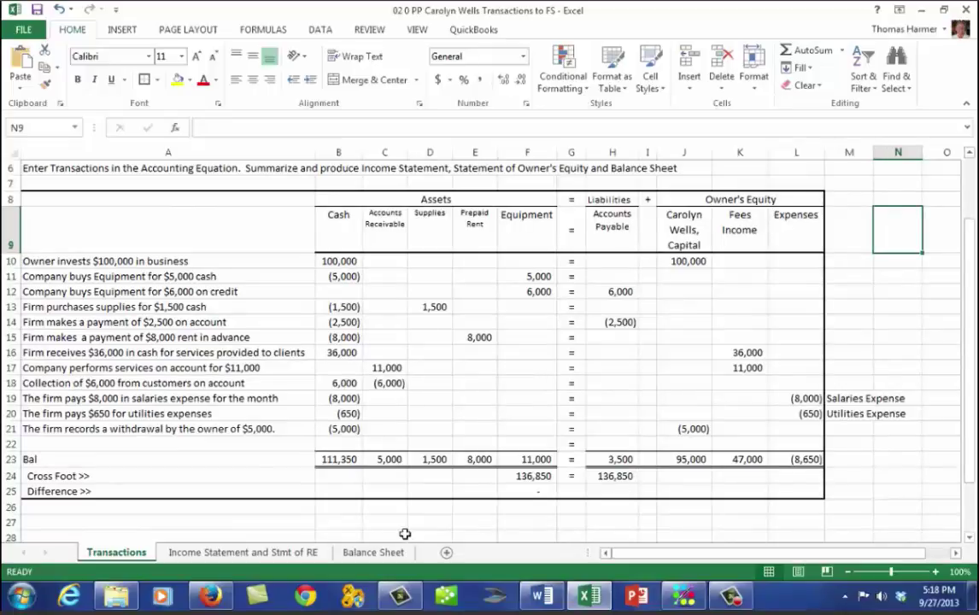
{"action": "left_click", "coordinate": [236, 554]}
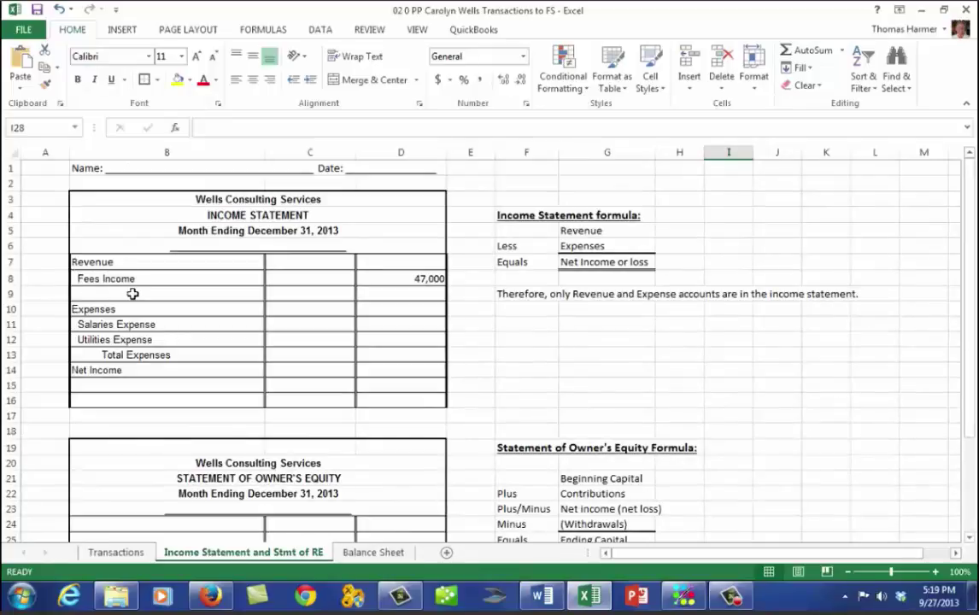
Step: Apply dollar Accounting format to the 47,000 Fees Income amount in D8
{"action": "left_click", "coordinate": [423, 283]}
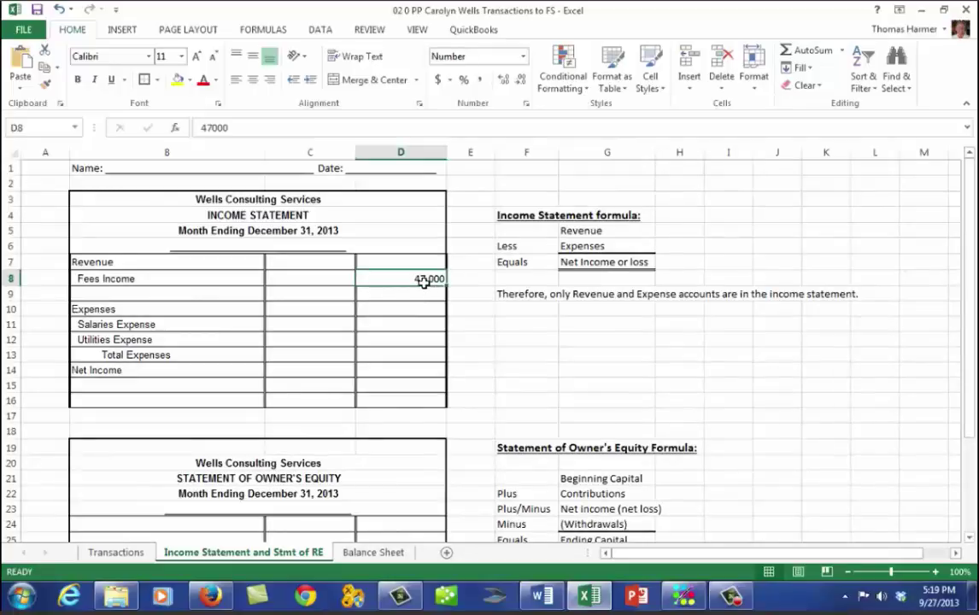
{"action": "left_click", "coordinate": [437, 81]}
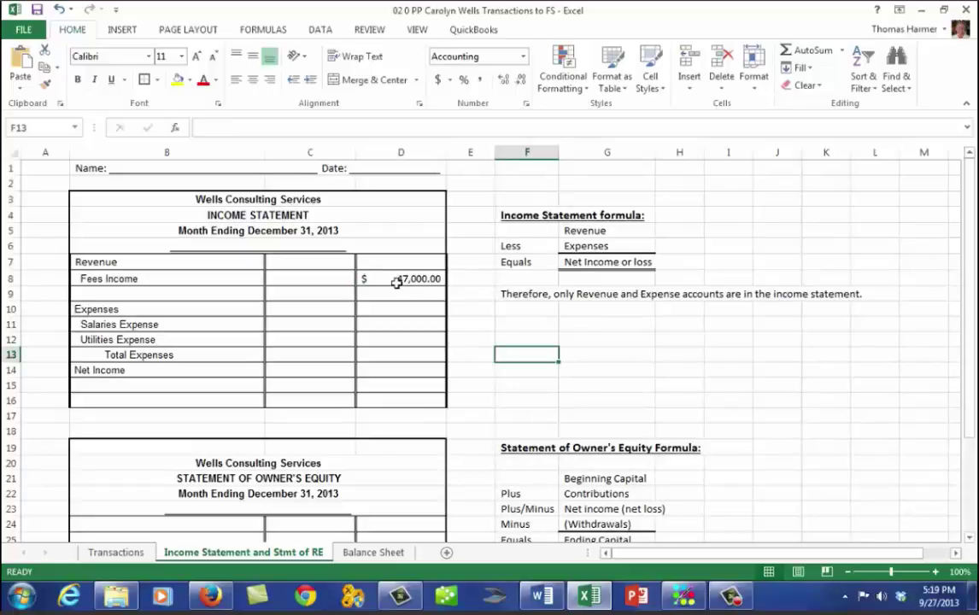
{"action": "left_click", "coordinate": [321, 313]}
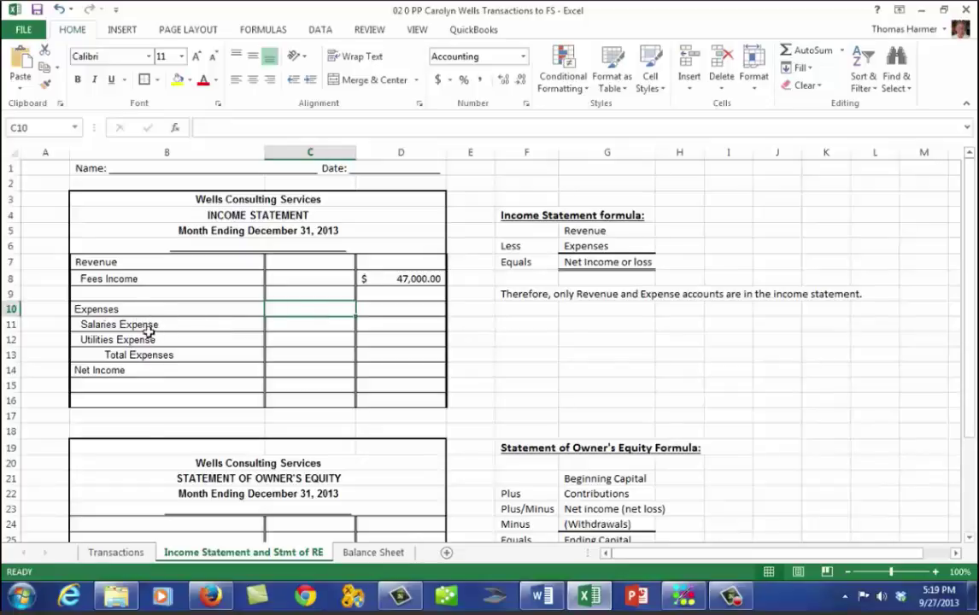
Step: Enter Salaries Expense of 8,000 and Utilities Expense of 650, checked against the Transactions sheet
{"action": "left_click", "coordinate": [339, 331]}
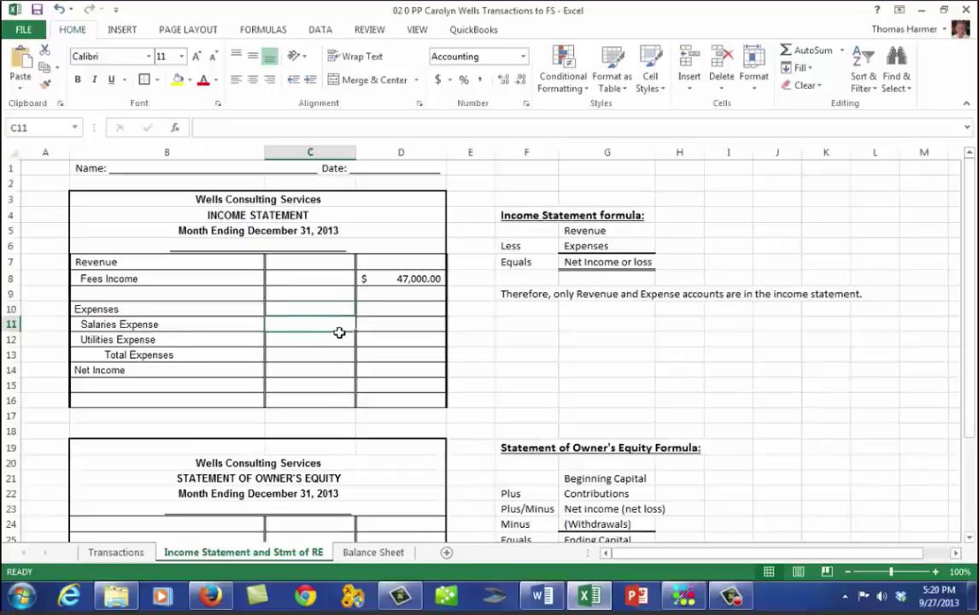
{"action": "left_click", "coordinate": [115, 553]}
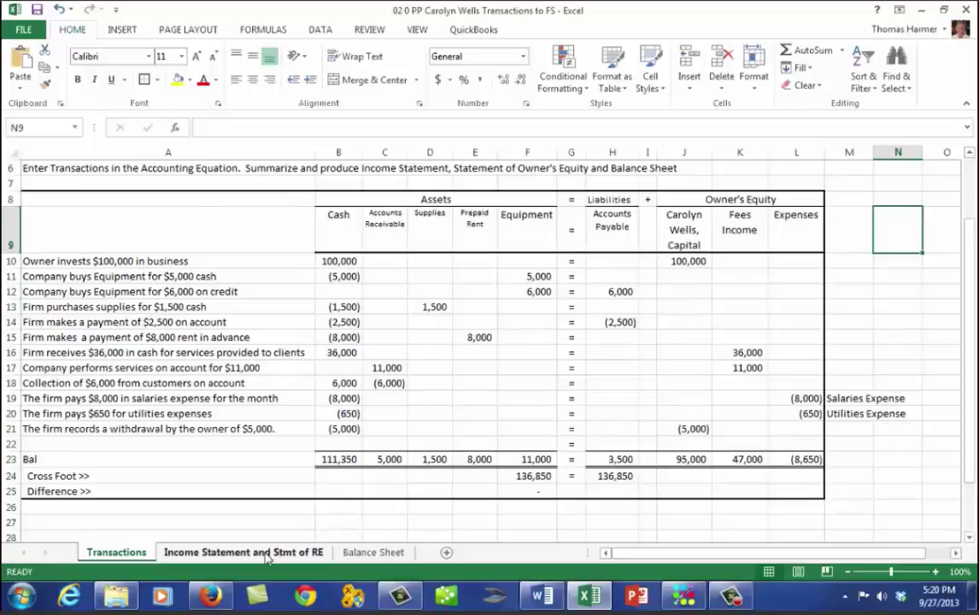
{"action": "left_click", "coordinate": [248, 552]}
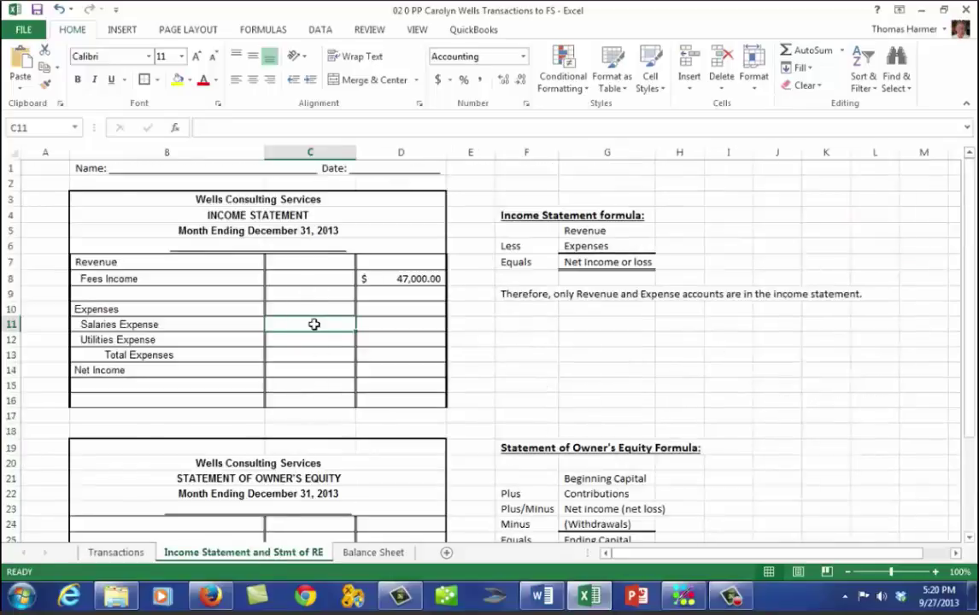
{"action": "type", "text": "8,"}
{"action": "type", "text": "000"}
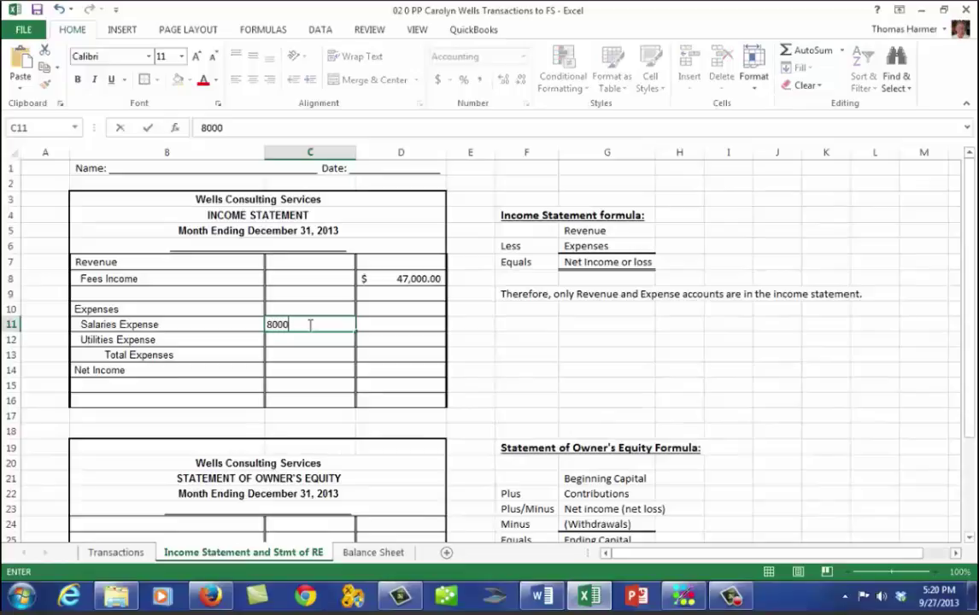
{"action": "key", "text": "Return"}
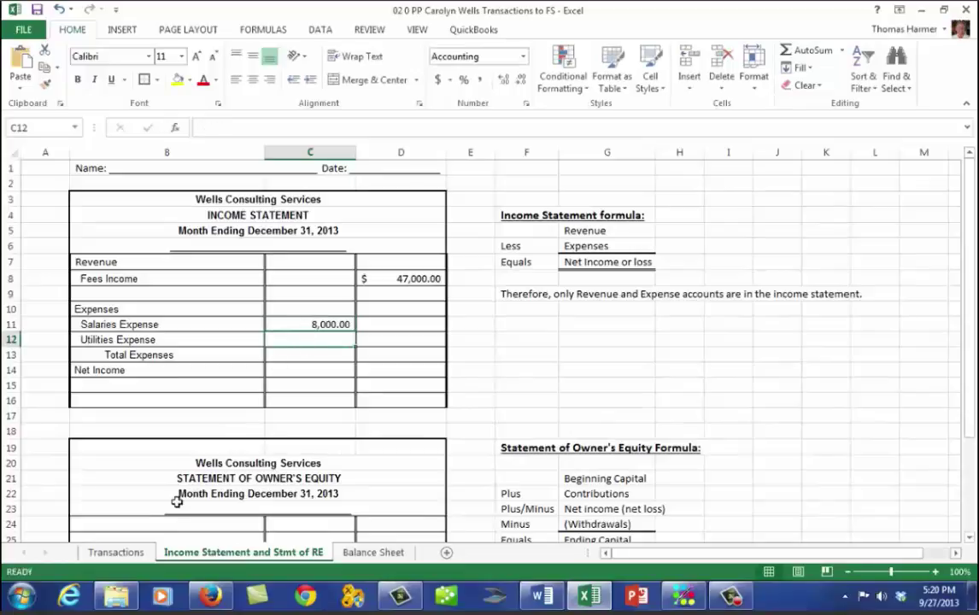
{"action": "left_click", "coordinate": [116, 552]}
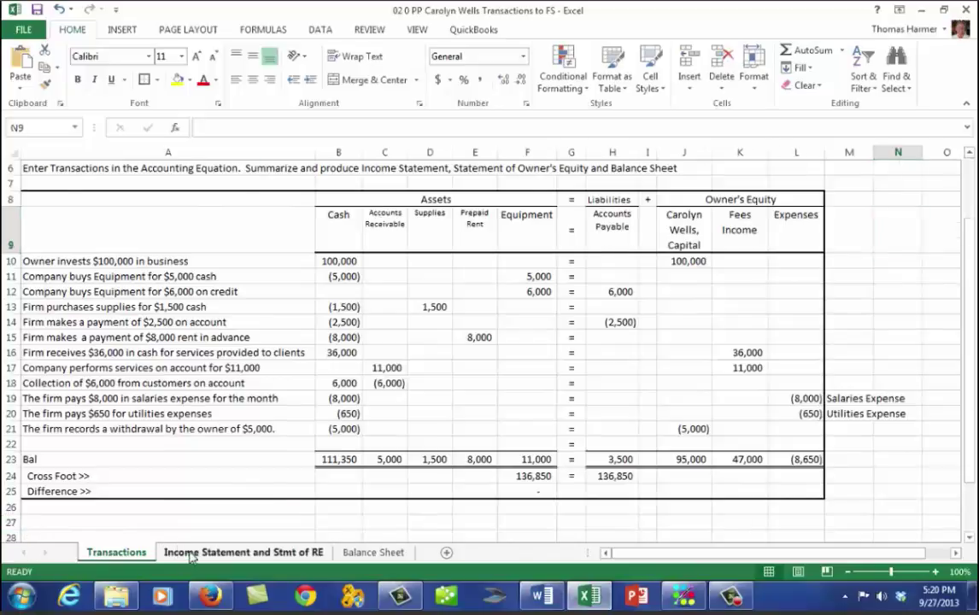
{"action": "left_click", "coordinate": [186, 553]}
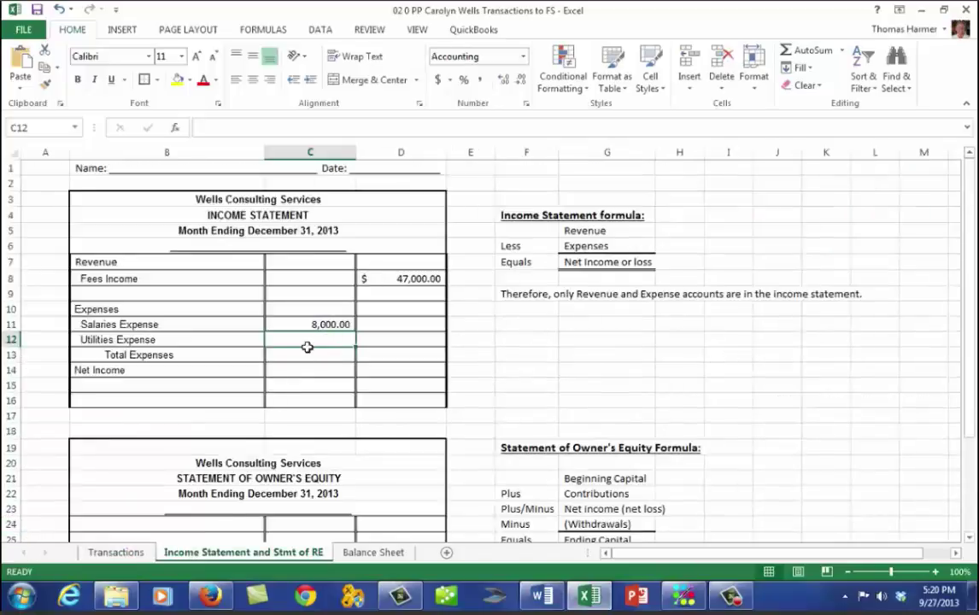
{"action": "type", "text": "650"}
{"action": "key", "text": "Return"}
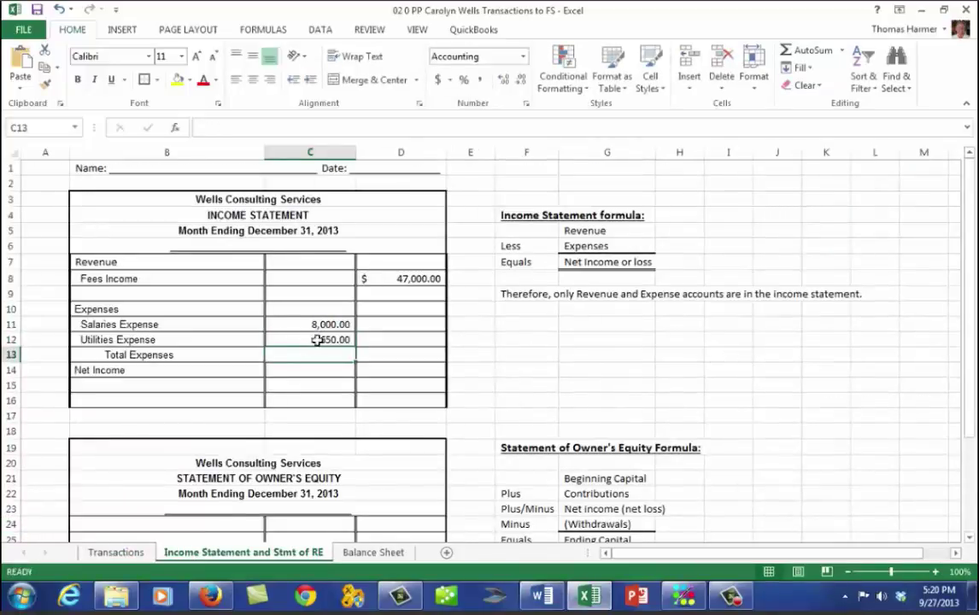
Step: Format the salaries amount as dollars and put a thick bottom border under utilities
{"action": "left_click", "coordinate": [323, 328]}
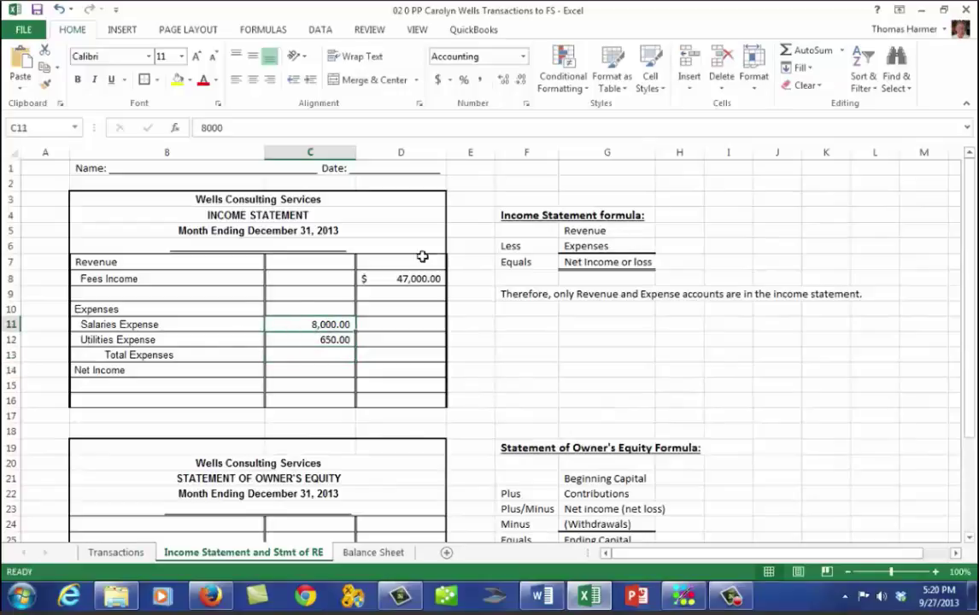
{"action": "left_click", "coordinate": [439, 81]}
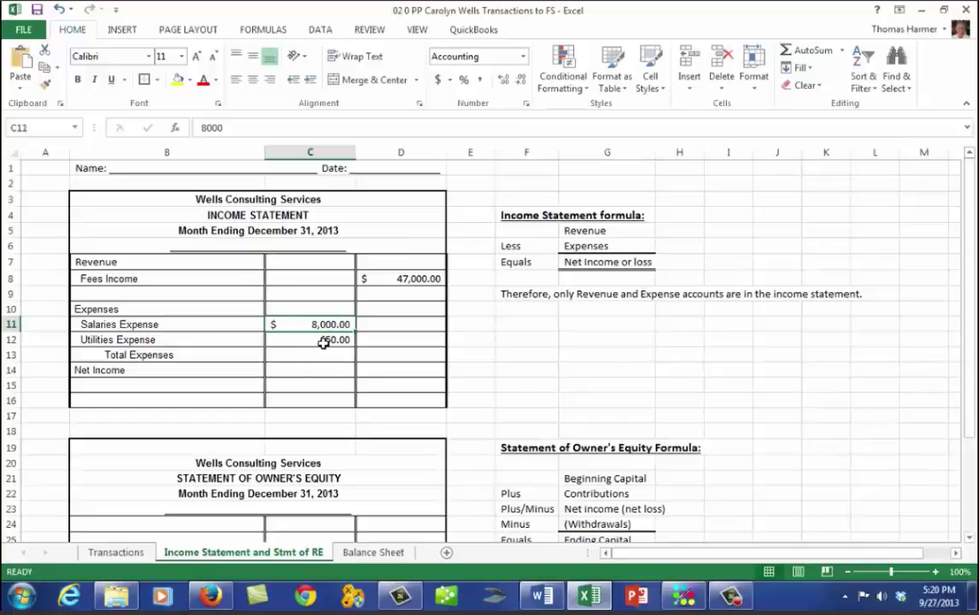
{"action": "left_click", "coordinate": [323, 341]}
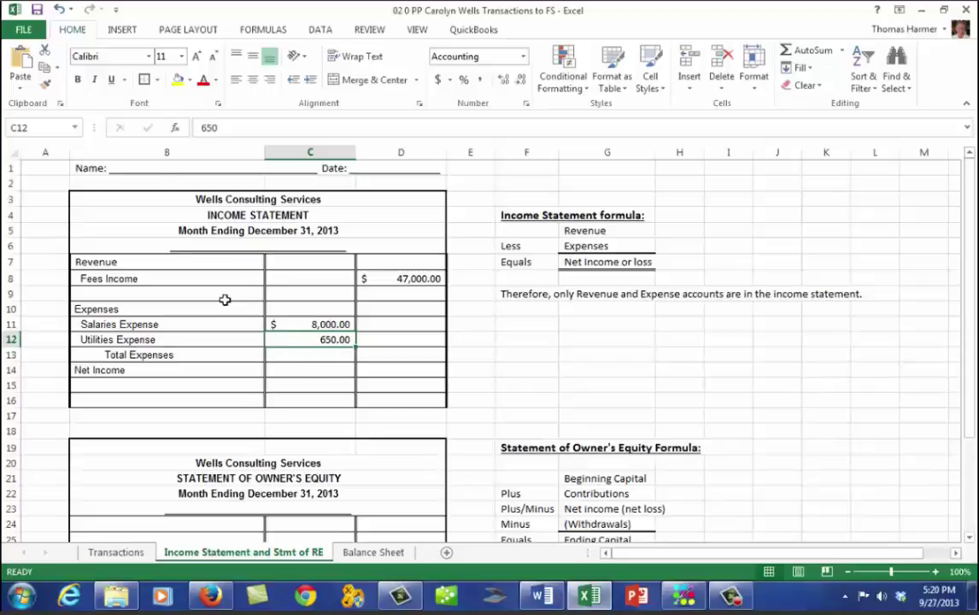
{"action": "left_click", "coordinate": [156, 80]}
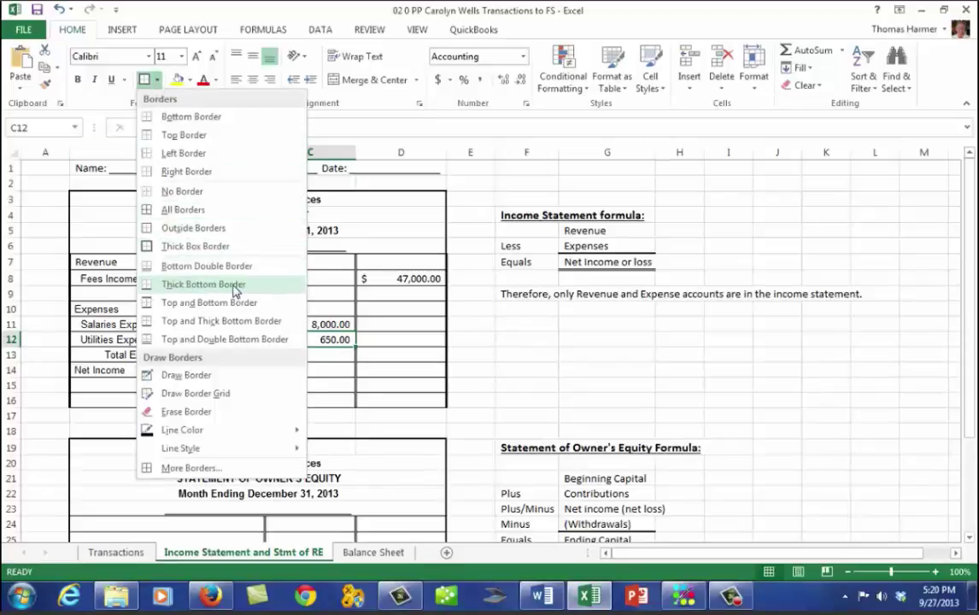
{"action": "left_click", "coordinate": [149, 290]}
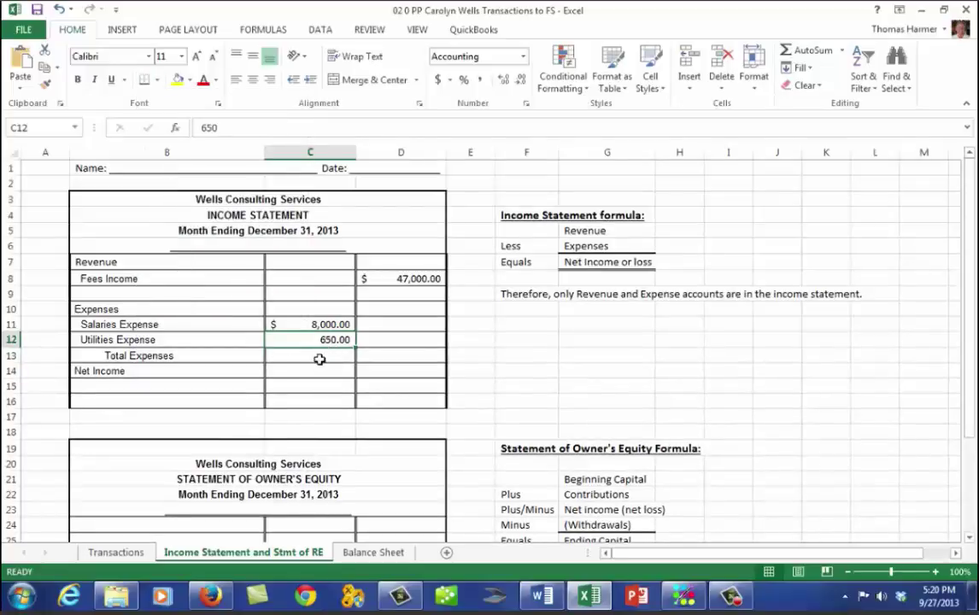
{"action": "left_click", "coordinate": [410, 360]}
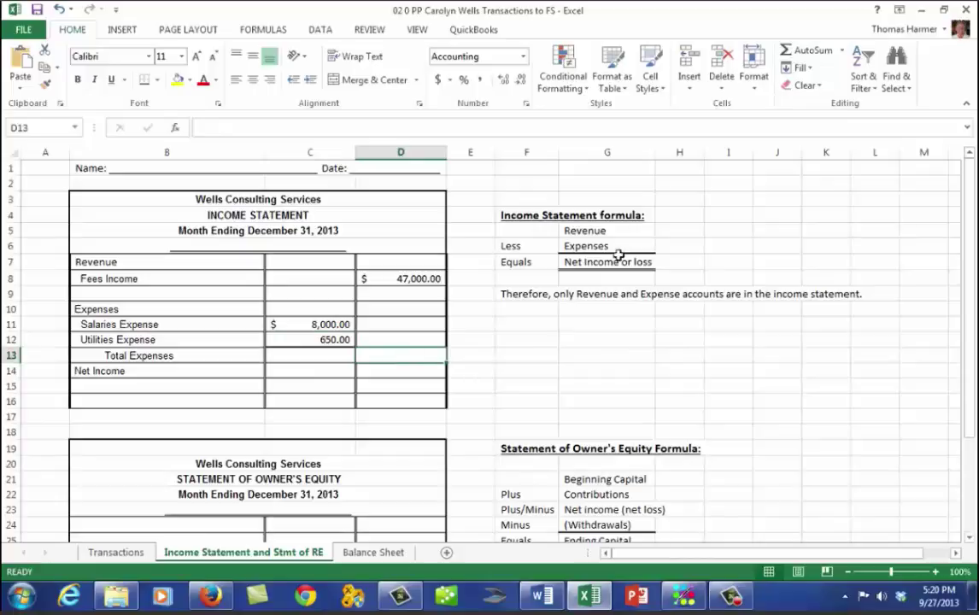
Step: AutoSum the two expenses into Total Expenses of 8,650.00 and add a bottom border
{"action": "left_click", "coordinate": [803, 51]}
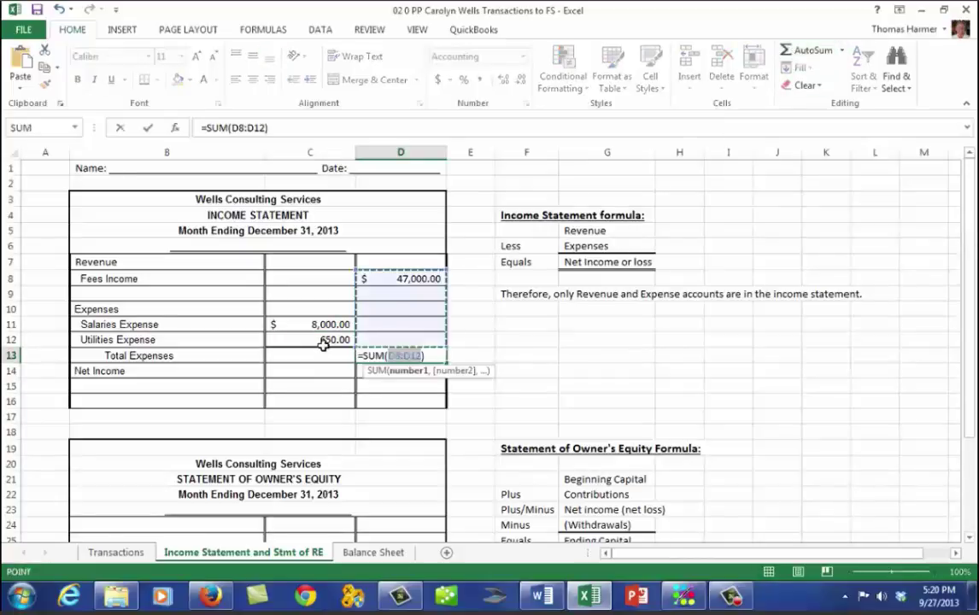
{"action": "left_click_drag", "start_coordinate": [323, 344], "coordinate": [322, 331]}
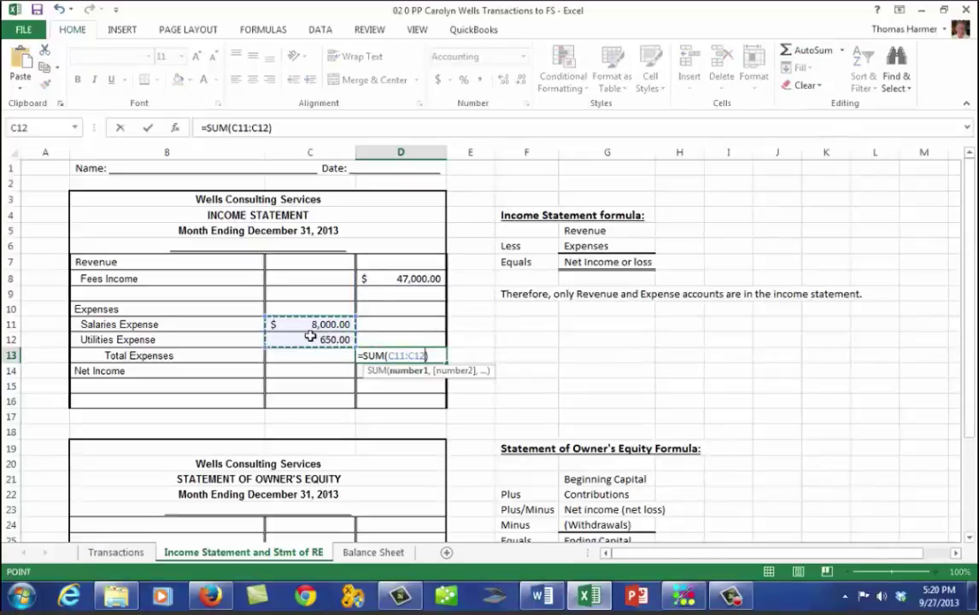
{"action": "key", "text": "Return"}
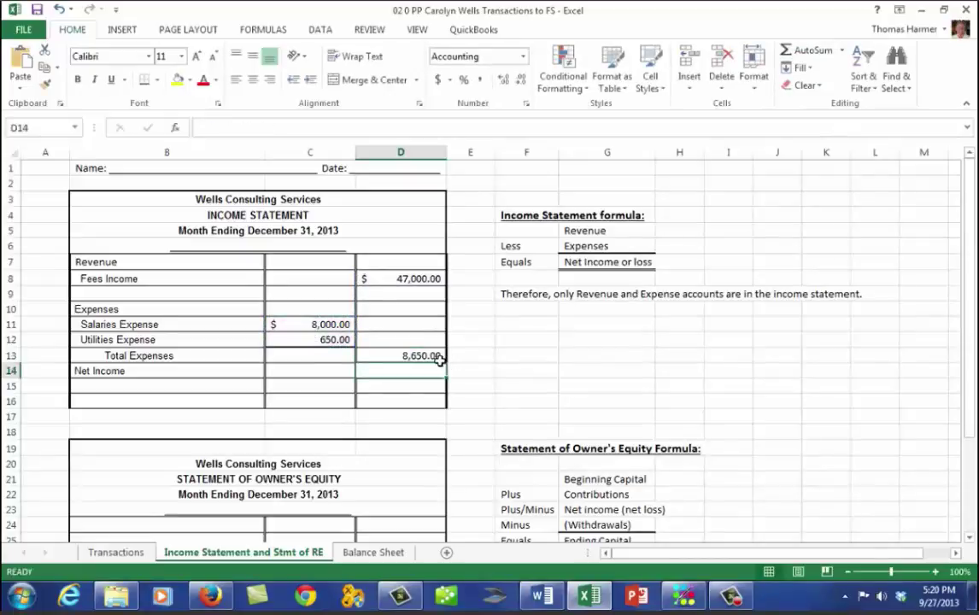
{"action": "left_click", "coordinate": [530, 356]}
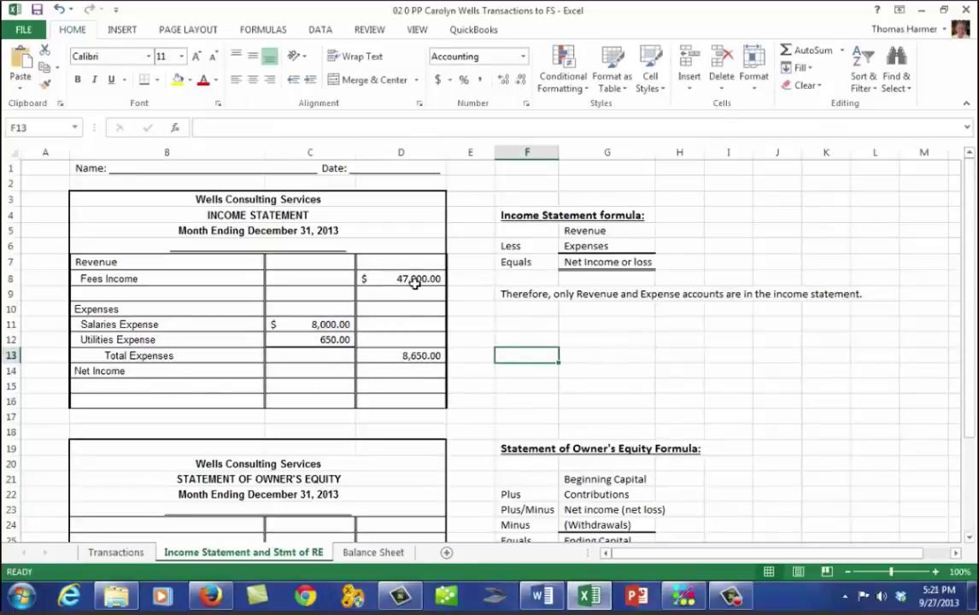
{"action": "left_click", "coordinate": [402, 355]}
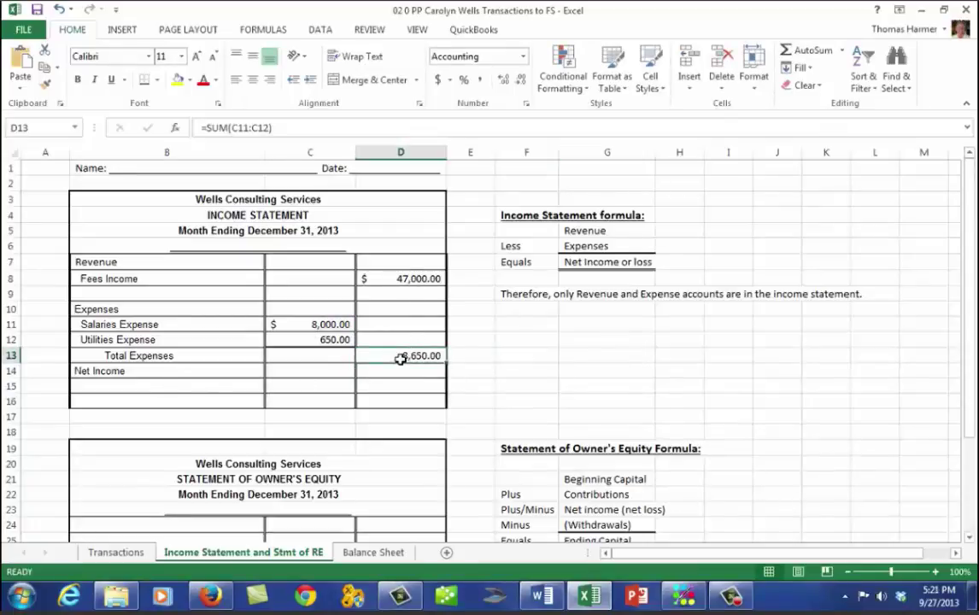
{"action": "left_click", "coordinate": [144, 79]}
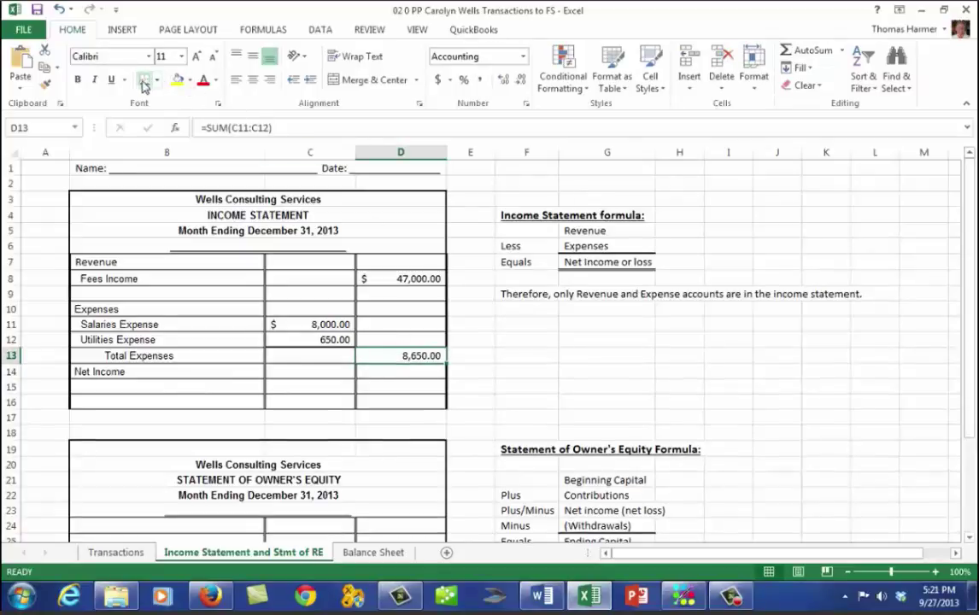
Step: Enter Net Income in D14 as =D8-D13, giving 38,350.00
{"action": "left_click", "coordinate": [407, 376]}
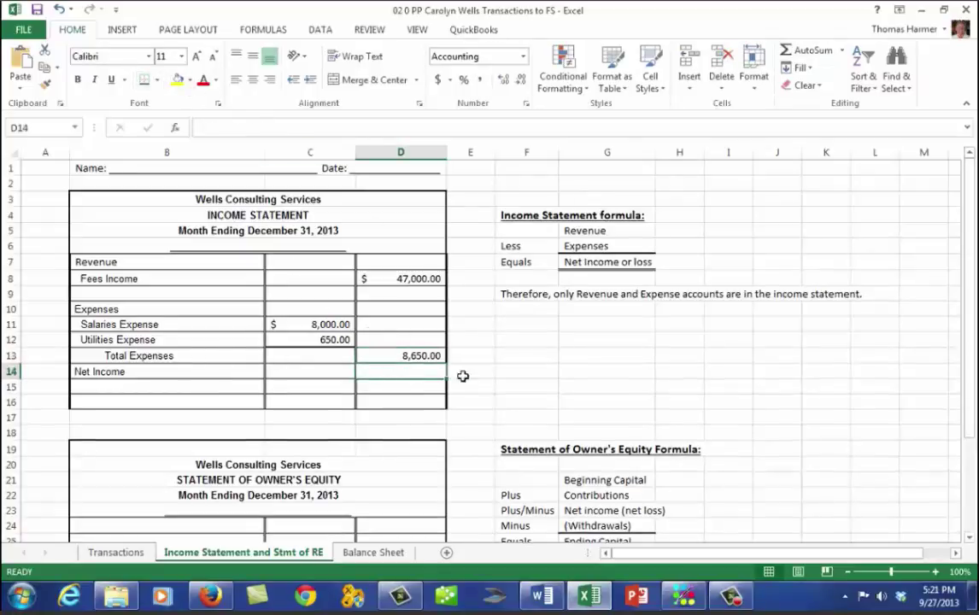
{"action": "type", "text": "="}
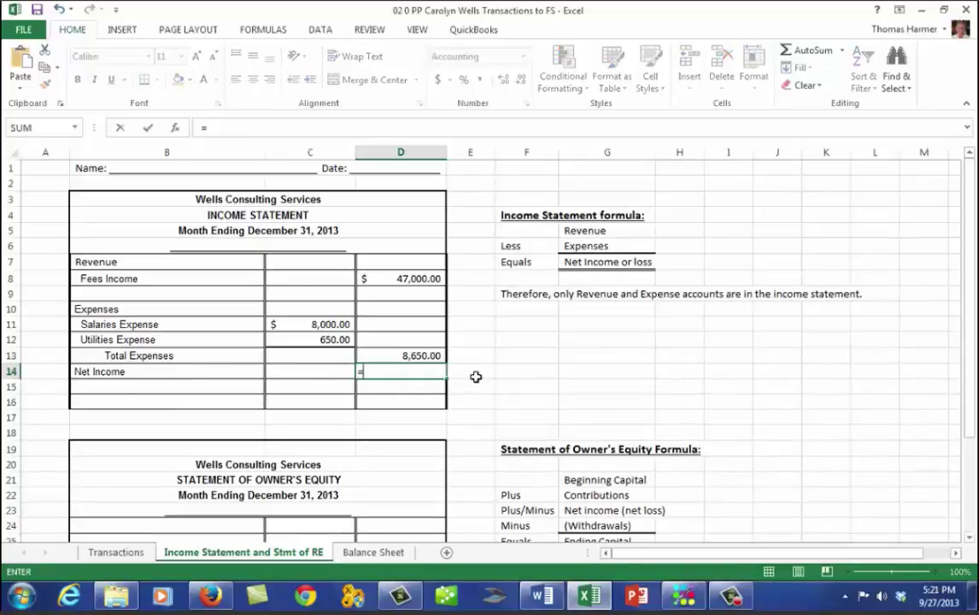
{"action": "left_click", "coordinate": [415, 285]}
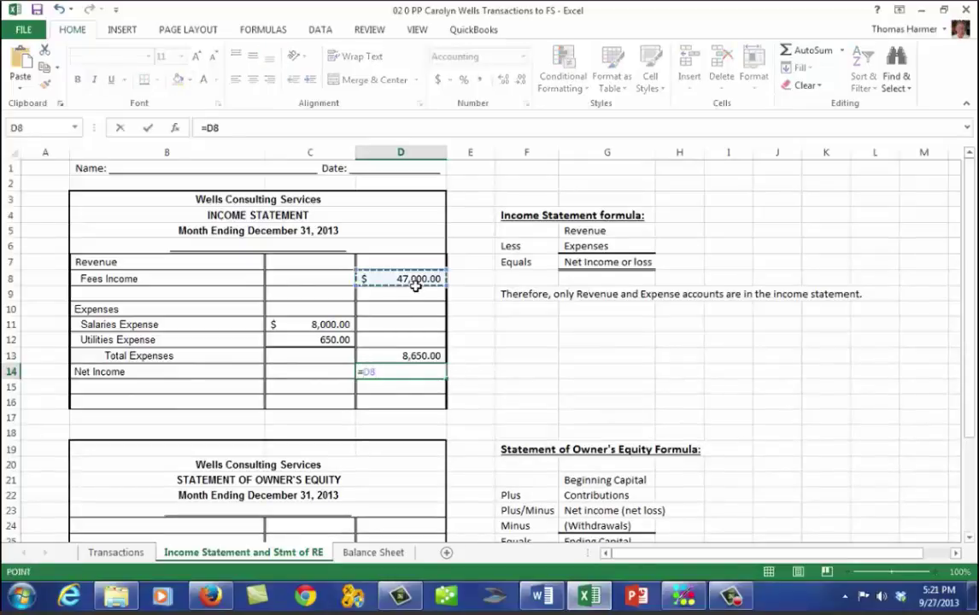
{"action": "type", "text": "-"}
{"action": "left_click", "coordinate": [416, 357]}
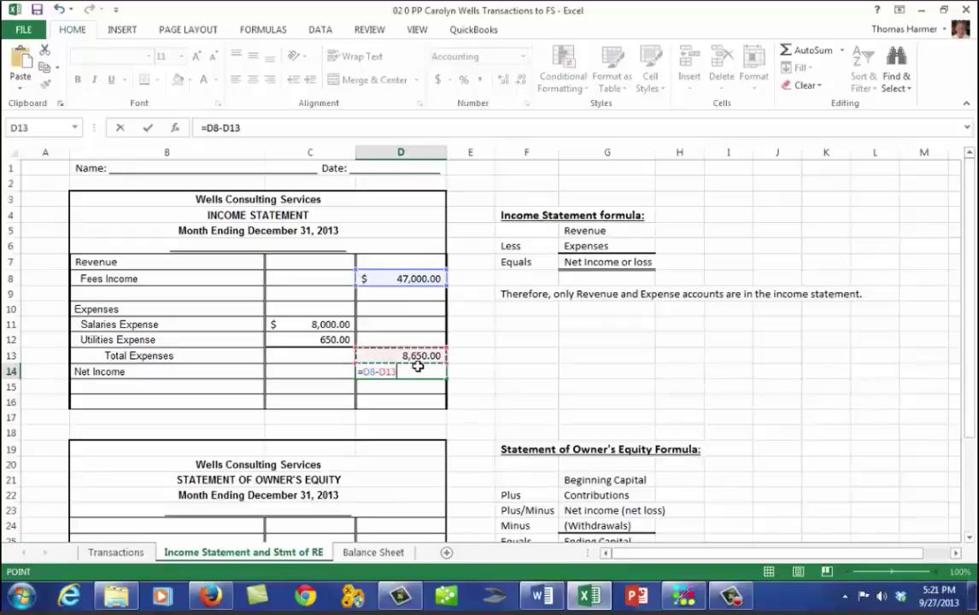
{"action": "key", "text": "Return"}
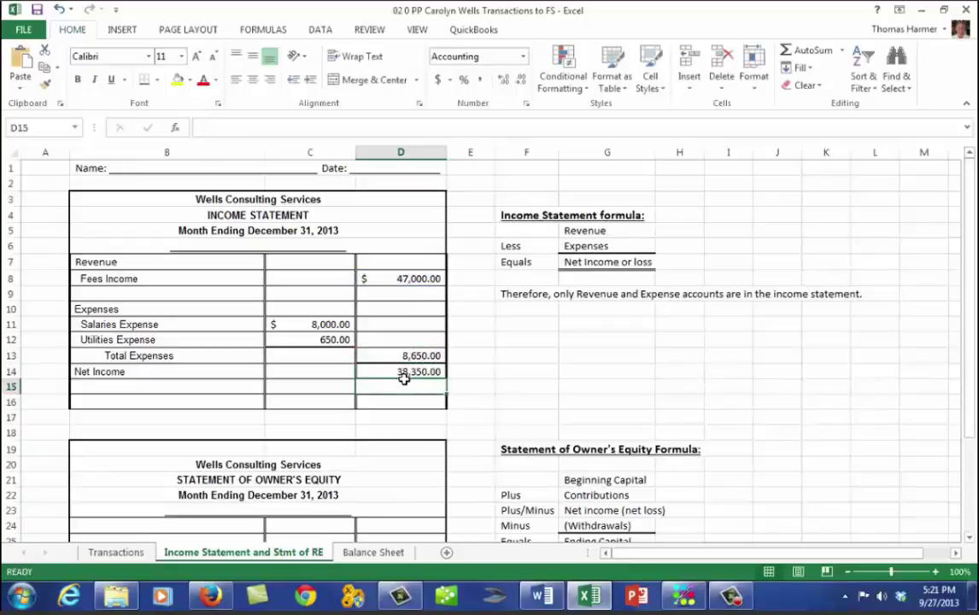
Step: Give the 38,350.00 net income a double bottom border, then scroll down to the equity statement
{"action": "left_click", "coordinate": [403, 377]}
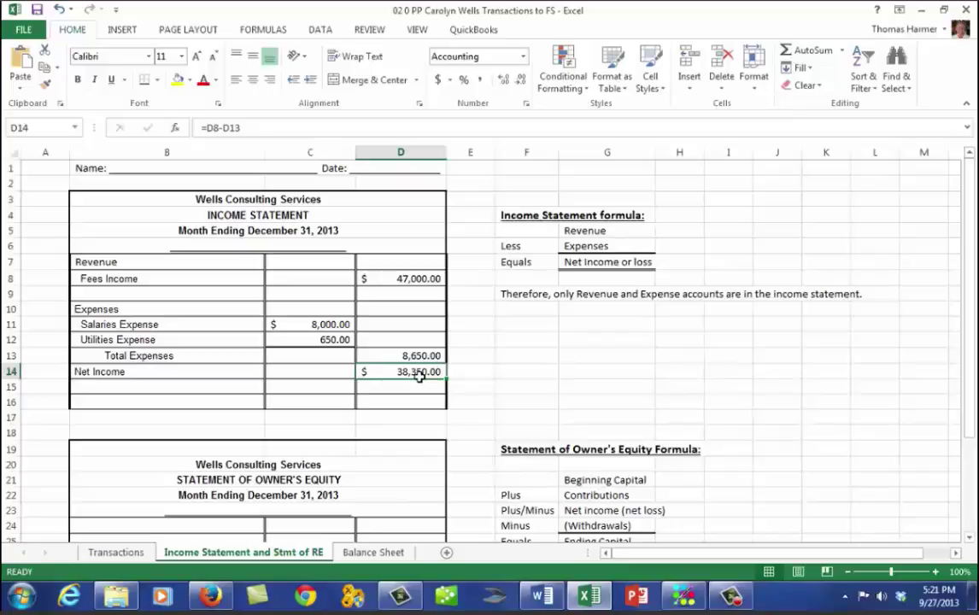
{"action": "left_click", "coordinate": [157, 81]}
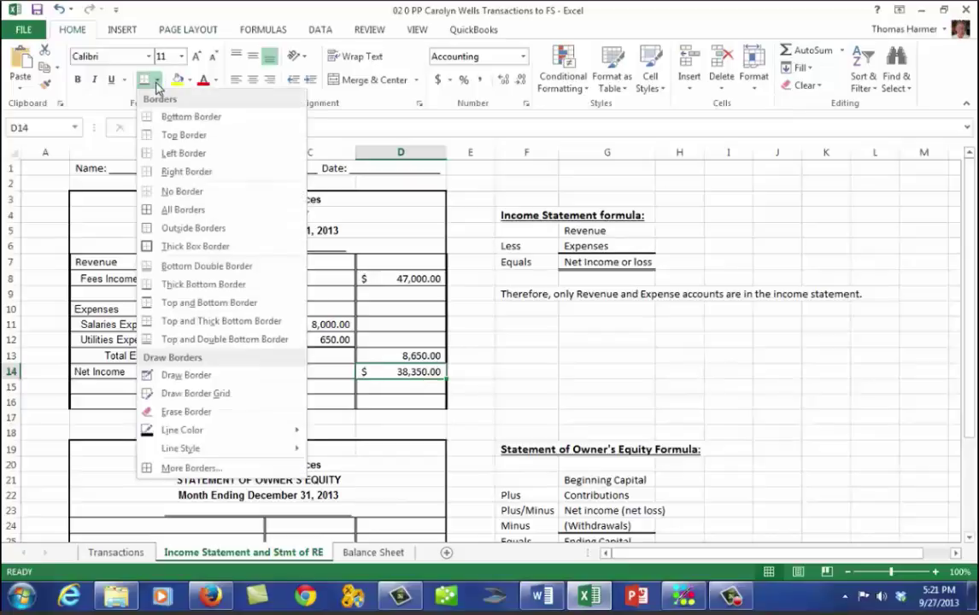
{"action": "left_click", "coordinate": [147, 265]}
{"action": "left_click", "coordinate": [632, 387]}
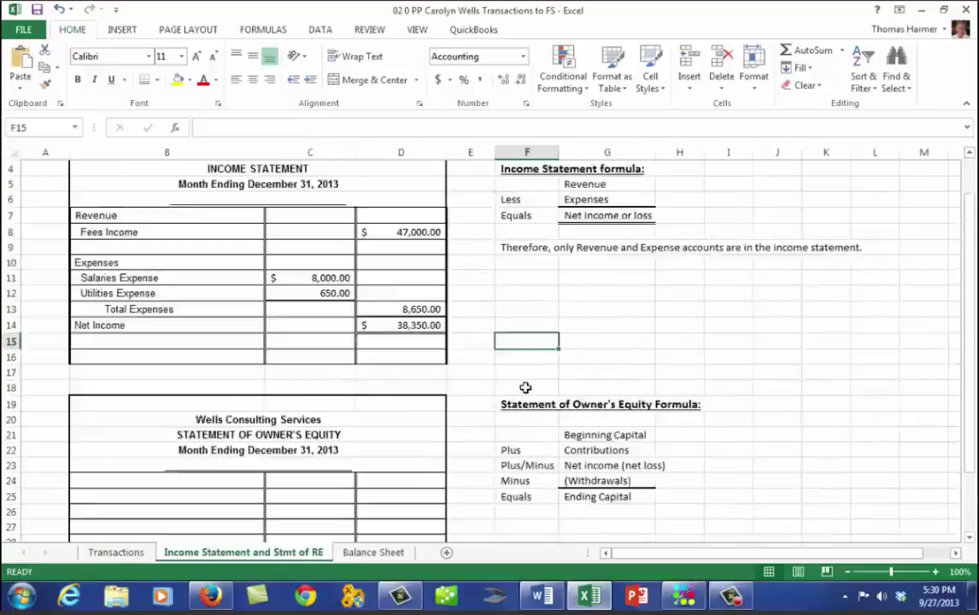
{"action": "scroll", "coordinate": [516, 400], "scroll_direction": "down", "scroll_amount": 1}
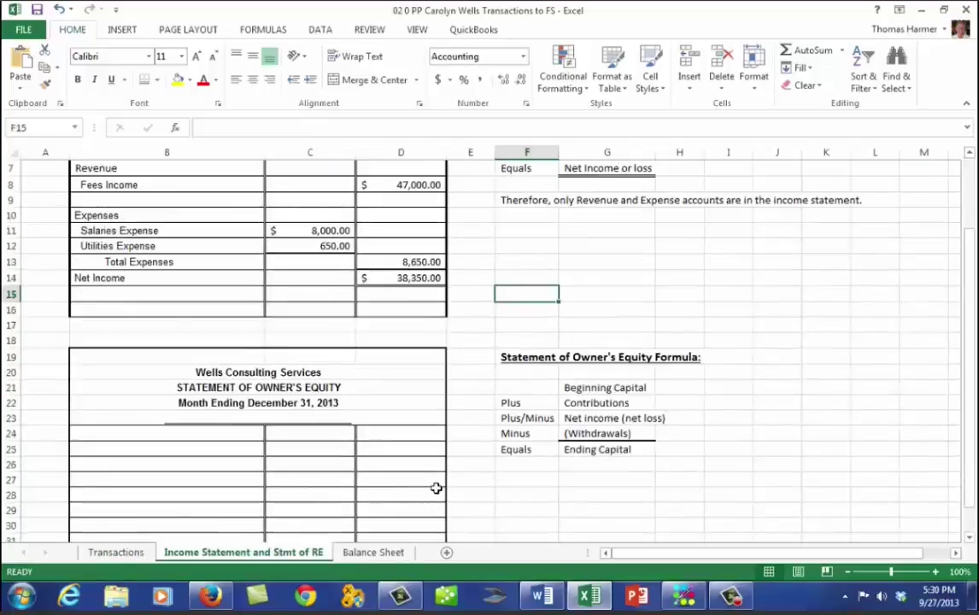
{"action": "scroll", "coordinate": [488, 522], "scroll_direction": "down", "scroll_amount": 1}
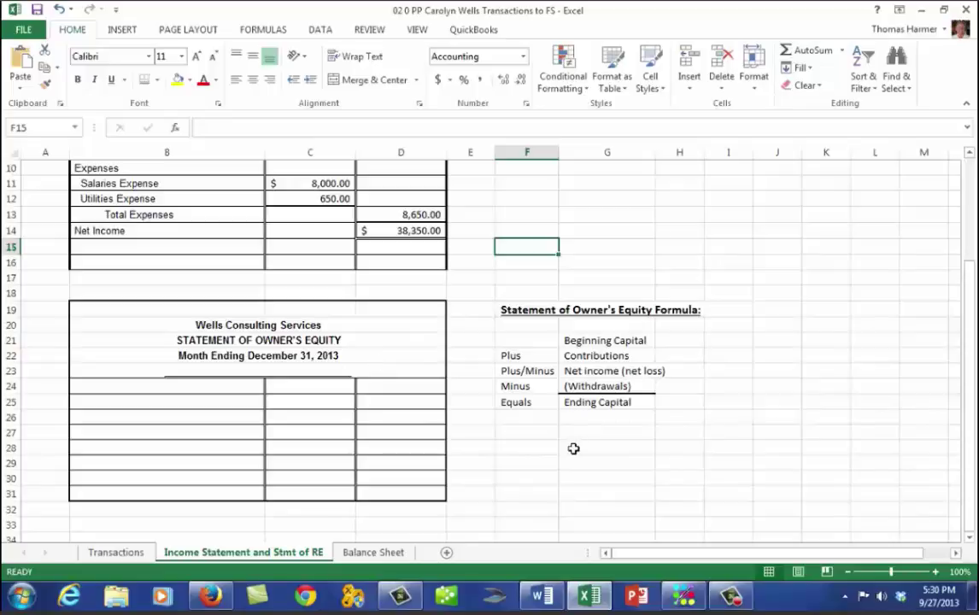
Step: Enter the owner's 'Capital, Dec 1, 2013' label with a 0 balance in dollar Accounting format
{"action": "left_click", "coordinate": [121, 393]}
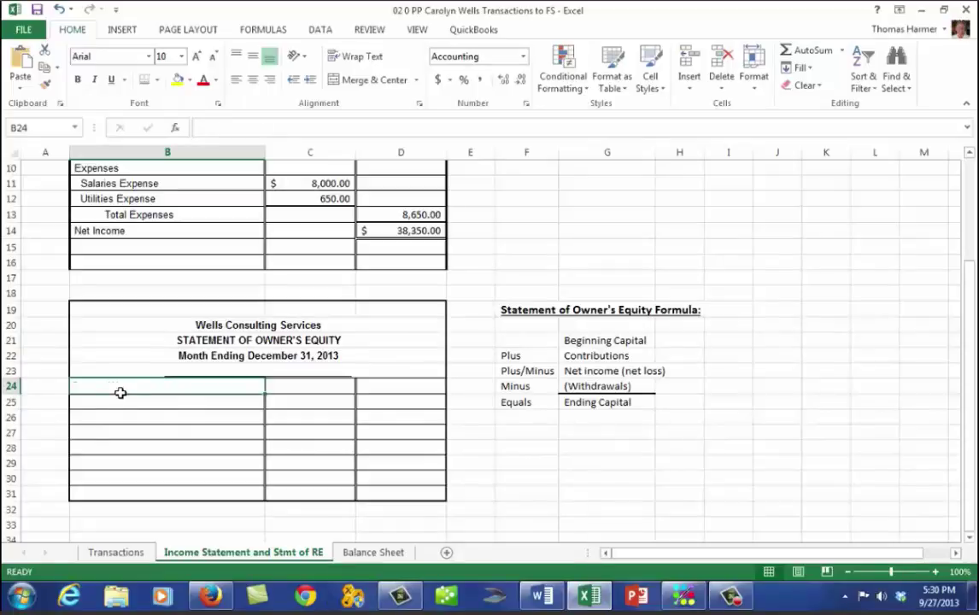
{"action": "type", "text": "Carolyn Well,"}
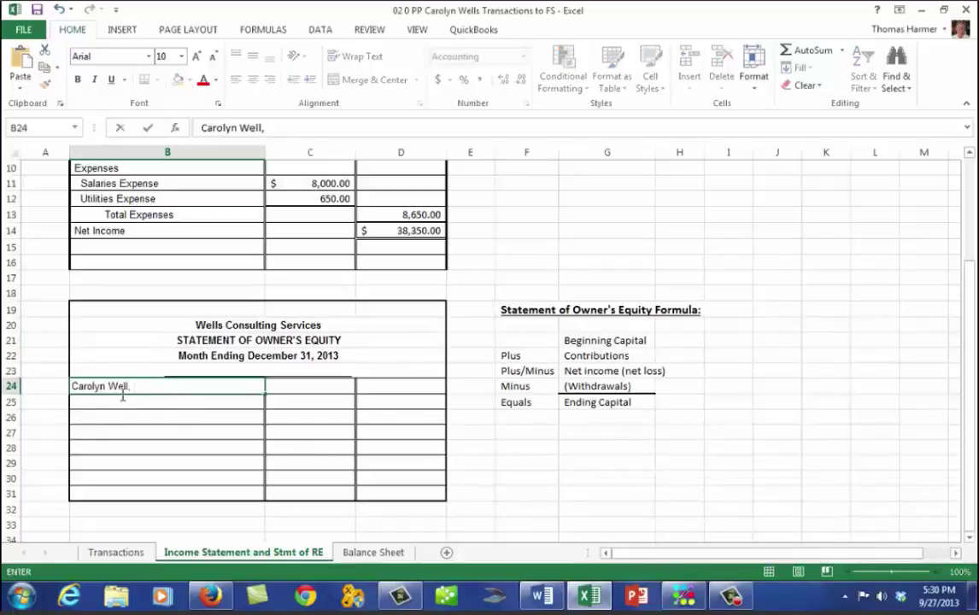
{"action": "key", "text": "BackSpace"}
{"action": "type", "text": "s,"}
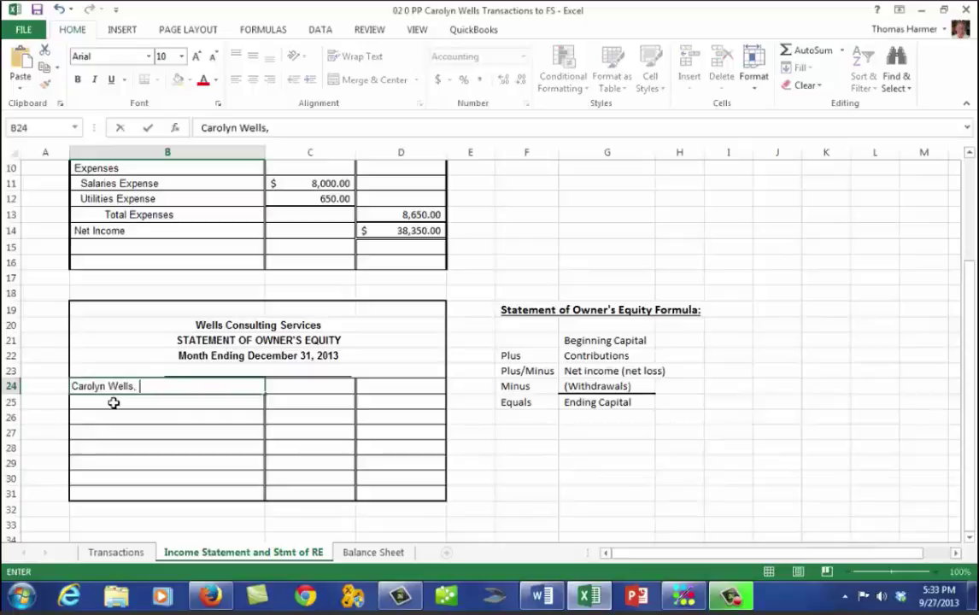
{"action": "type", "text": " Capital, "}
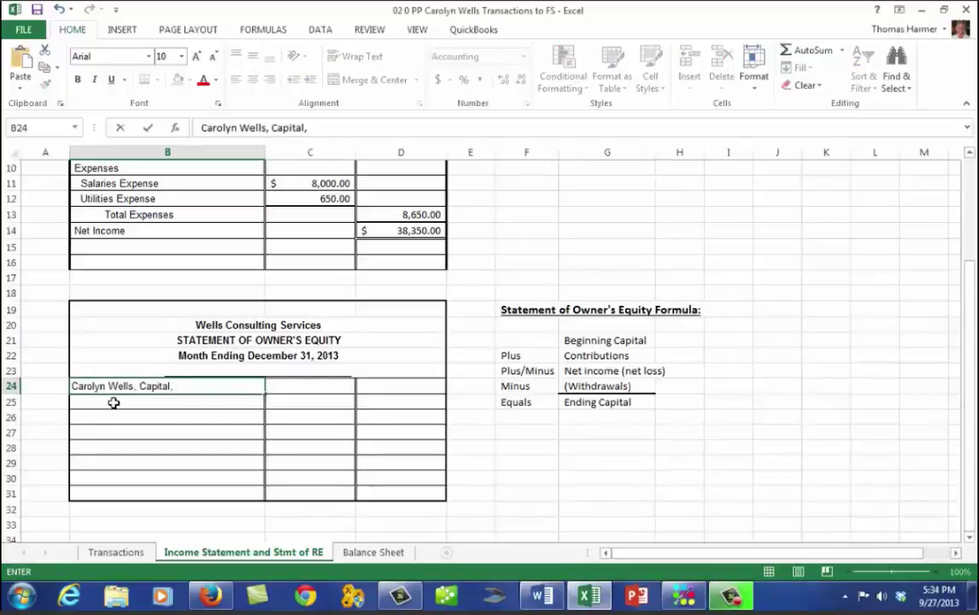
{"action": "type", "text": "Dec 1, 2013"}
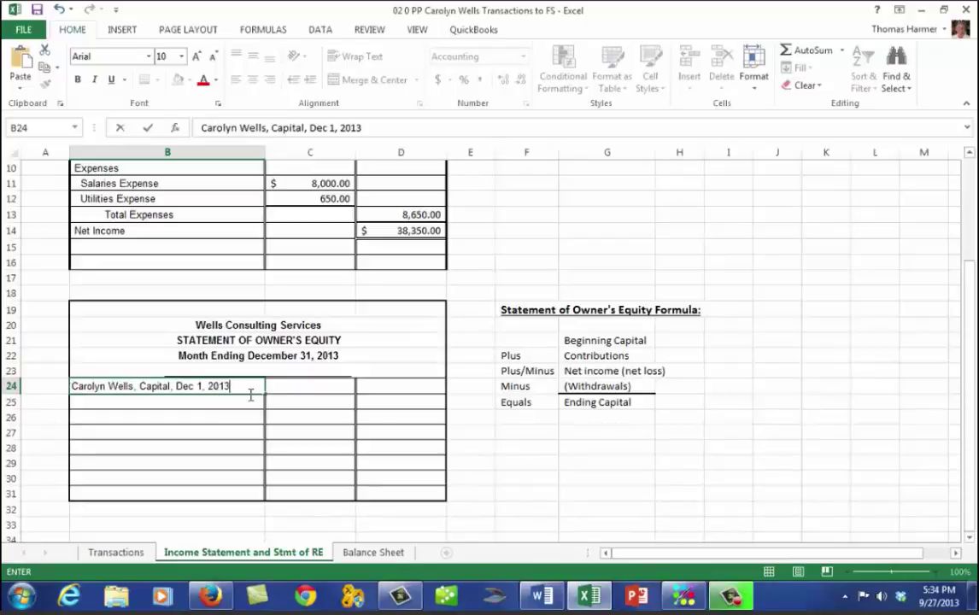
{"action": "left_click", "coordinate": [403, 393]}
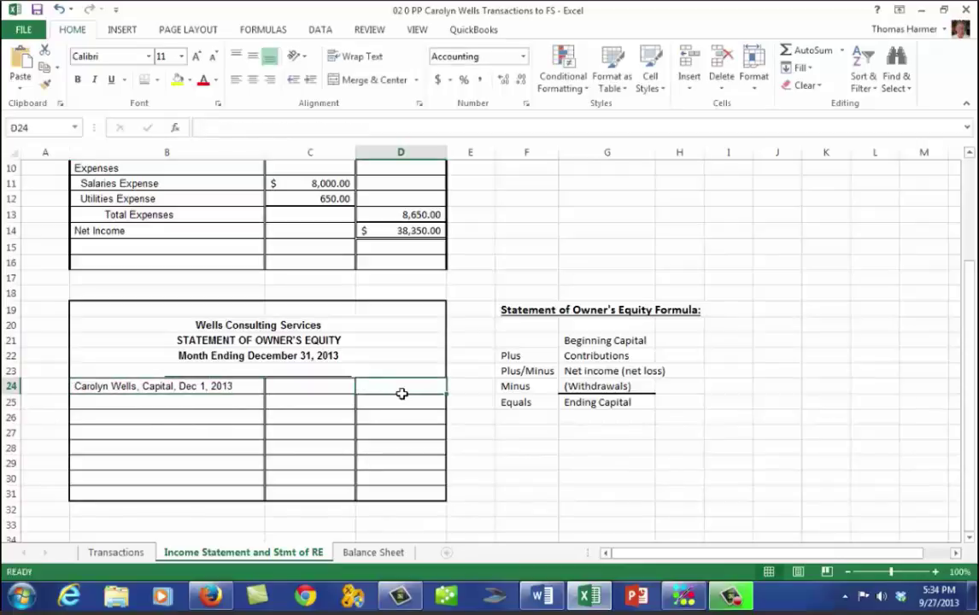
{"action": "type", "text": "0"}
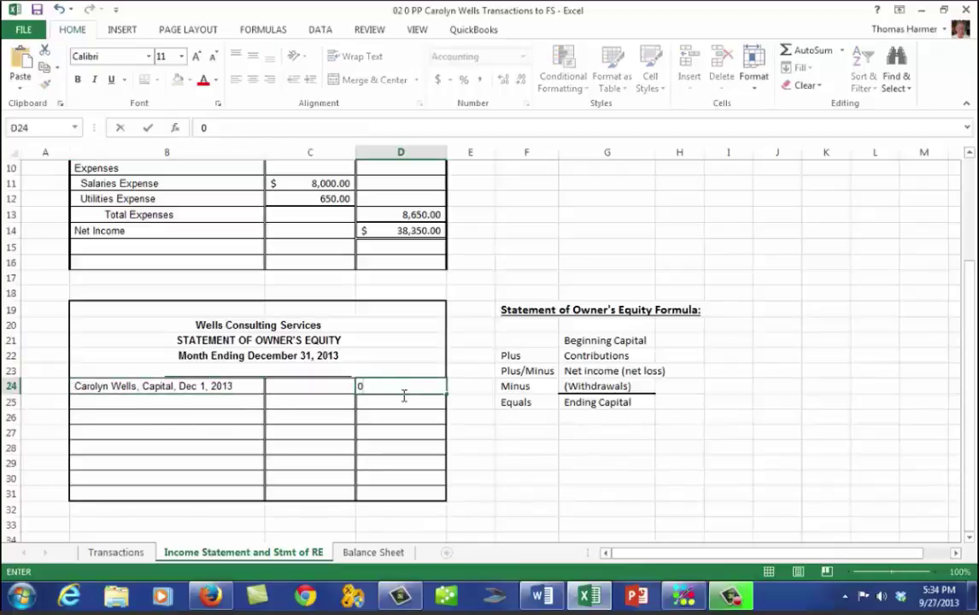
{"action": "key", "text": "Return"}
{"action": "left_click", "coordinate": [401, 391]}
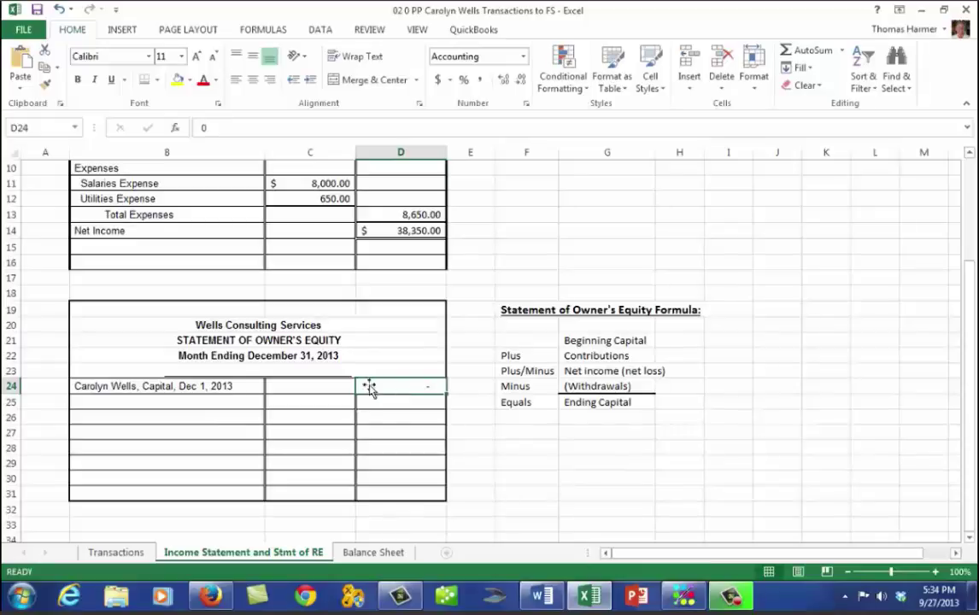
{"action": "left_click", "coordinate": [437, 79]}
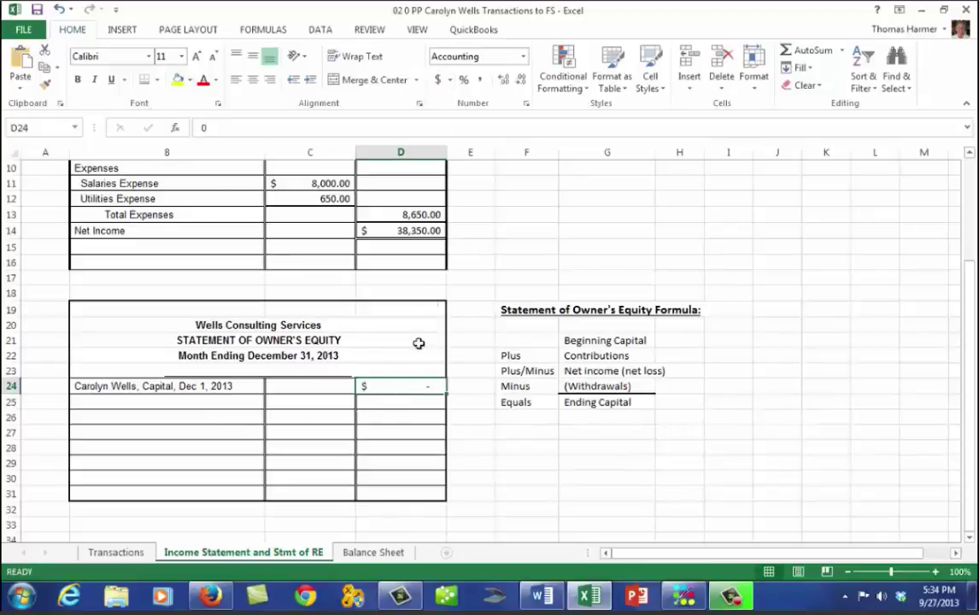
{"action": "left_click", "coordinate": [138, 403]}
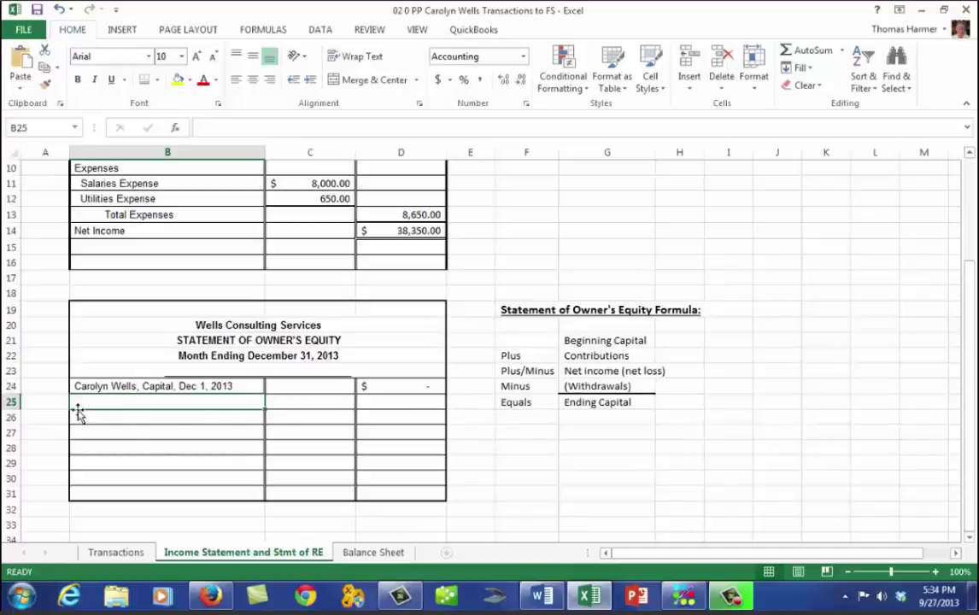
Step: Add 'Additional Investment by owner' of 100,000 and 'Net Income for the month' linked to =D14
{"action": "type", "text": "Additional Investment by owner"}
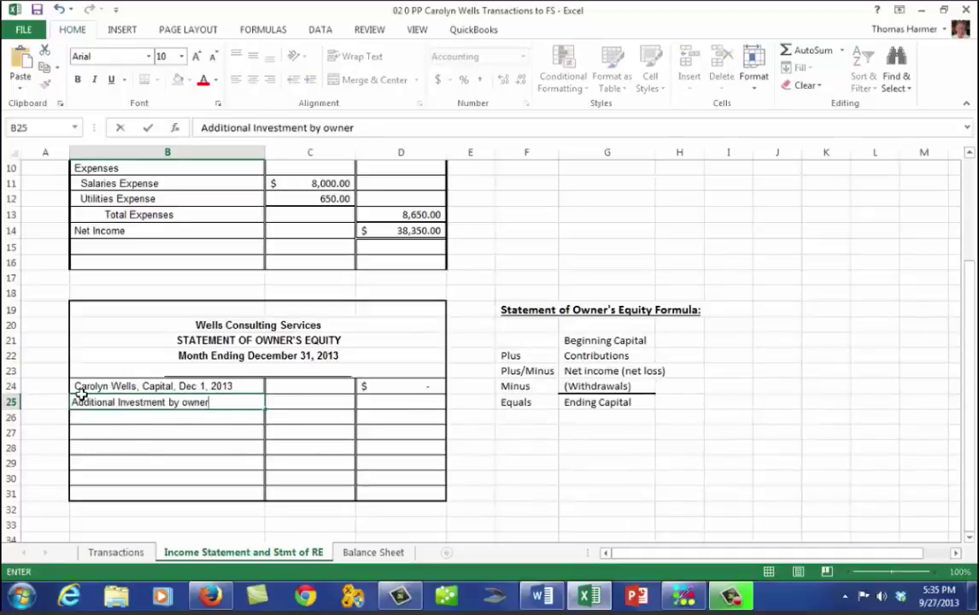
{"action": "key", "text": "Tab"}
{"action": "type", "text": "100000"}
{"action": "key", "text": "ctrl+Return"}
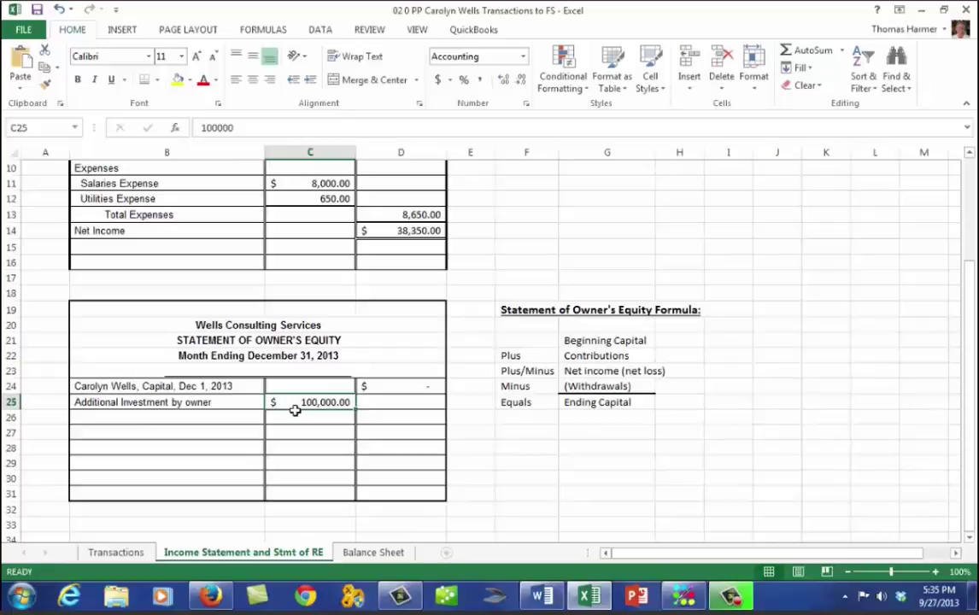
{"action": "left_click", "coordinate": [167, 423]}
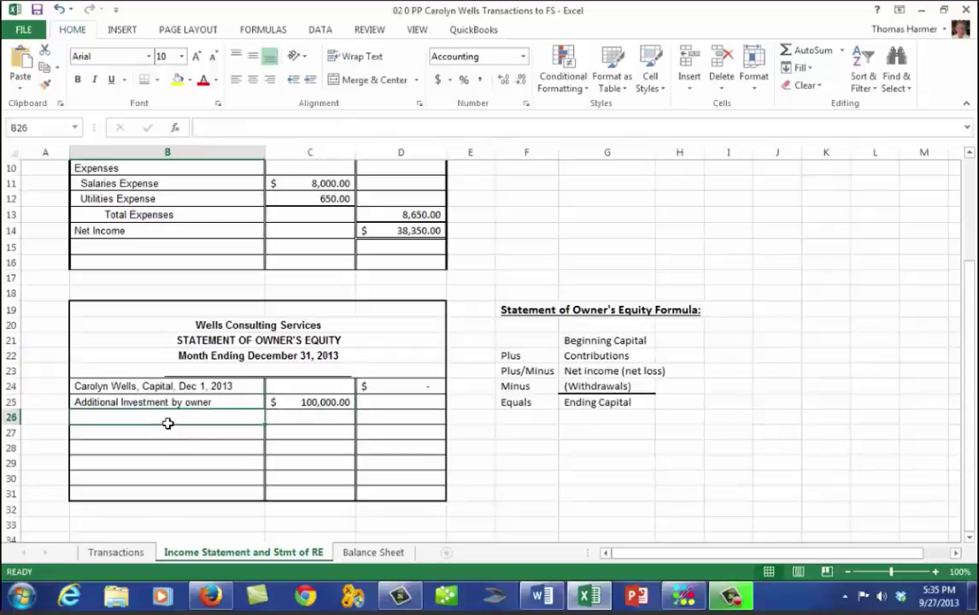
{"action": "type", "text": "Net Income for the month"}
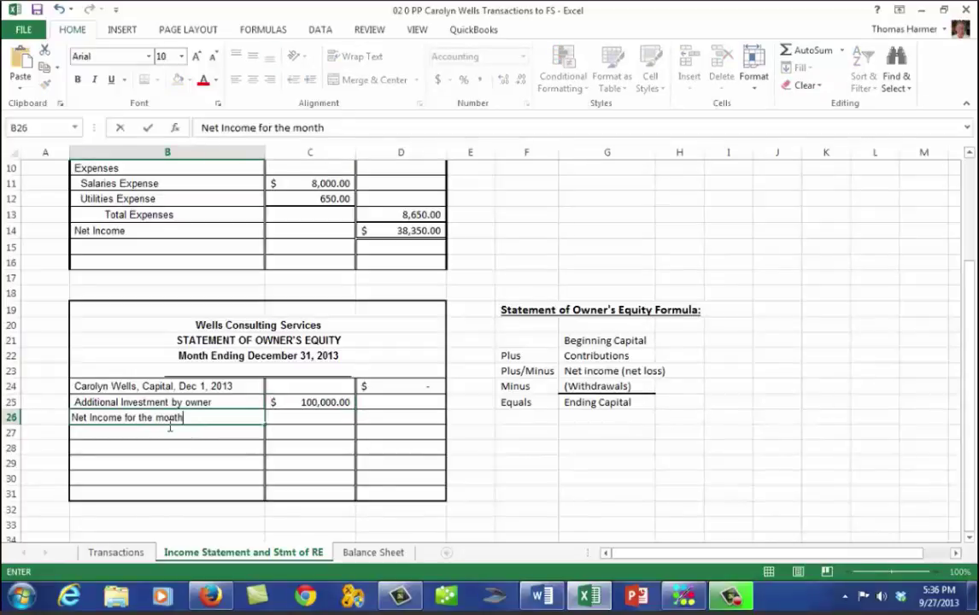
{"action": "key", "text": "Tab"}
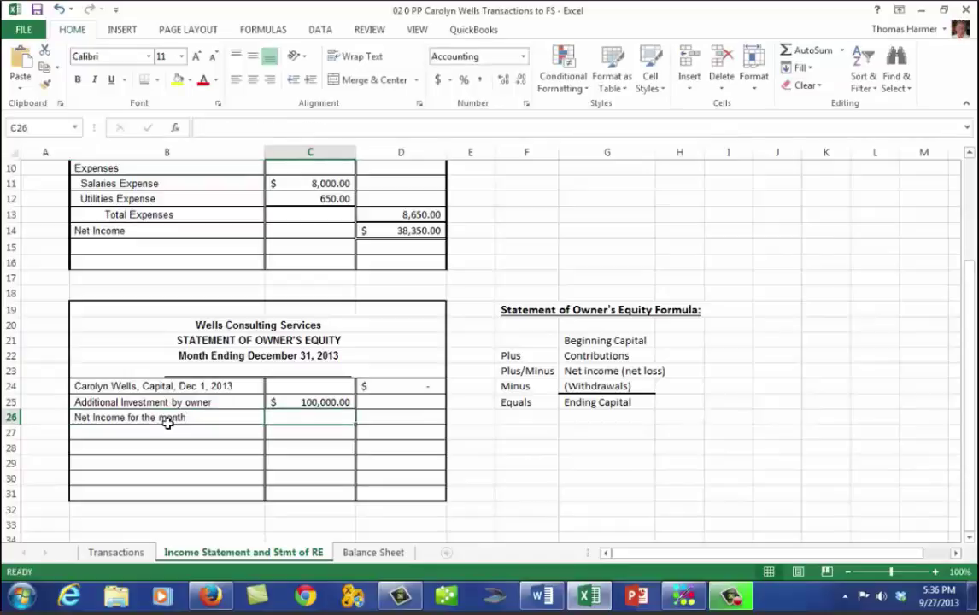
{"action": "type", "text": "=d14"}
{"action": "key", "text": "Return"}
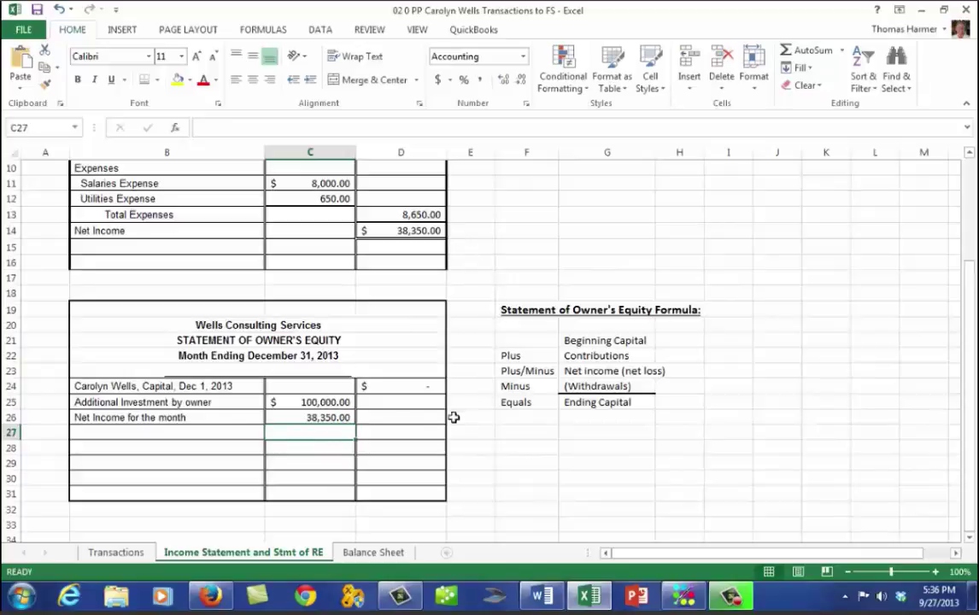
Step: Thick-underline the 38,350.00 net income and AutoSum the two amounts to 138,350.00
{"action": "key", "text": "Up"}
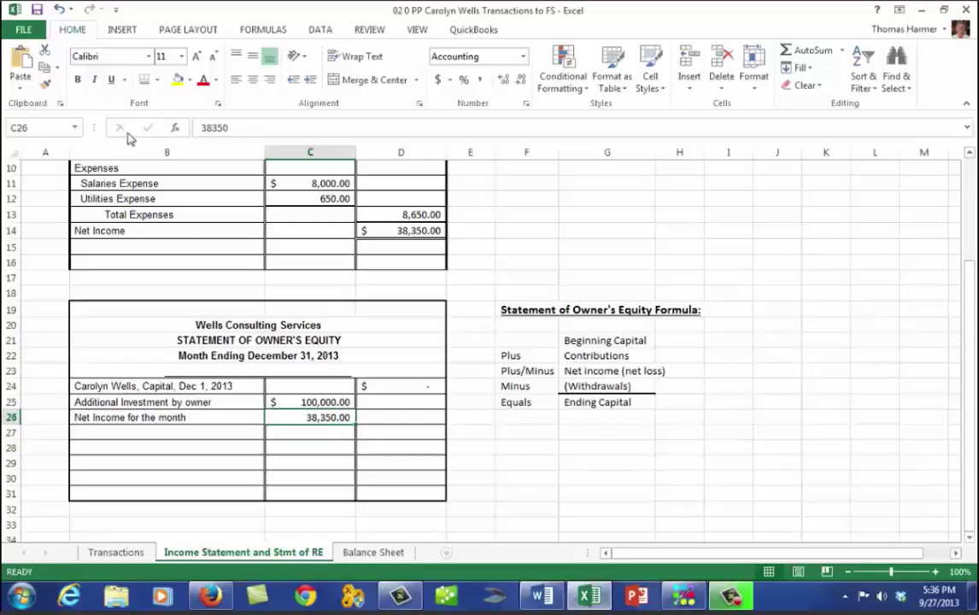
{"action": "left_click", "coordinate": [158, 81]}
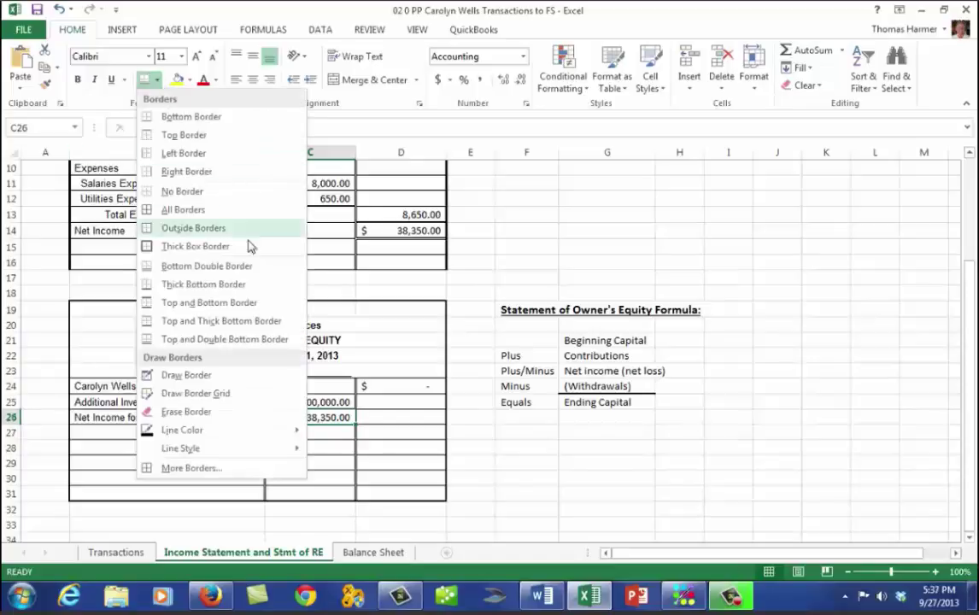
{"action": "left_click", "coordinate": [146, 285]}
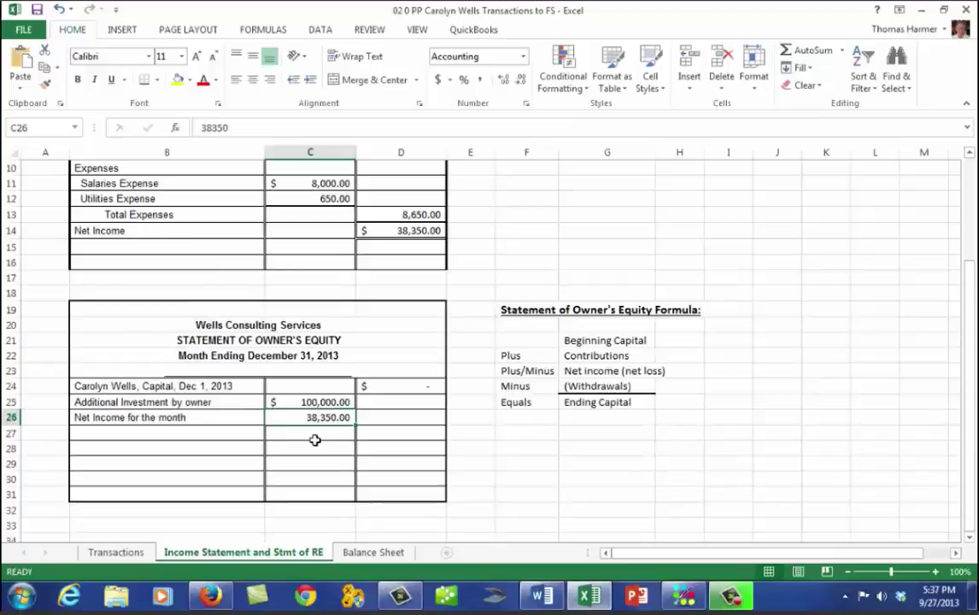
{"action": "left_click", "coordinate": [316, 440]}
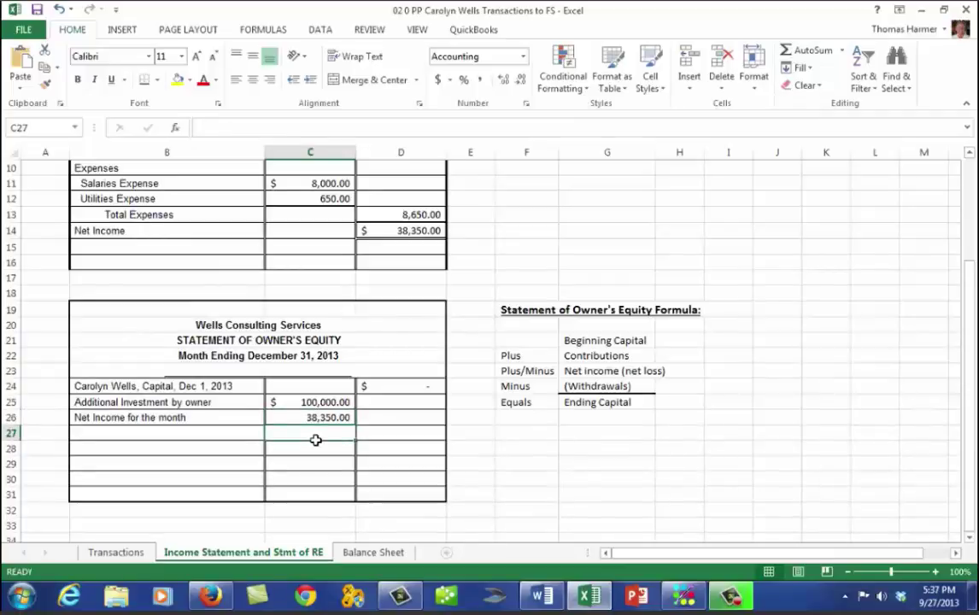
{"action": "left_click", "coordinate": [787, 49]}
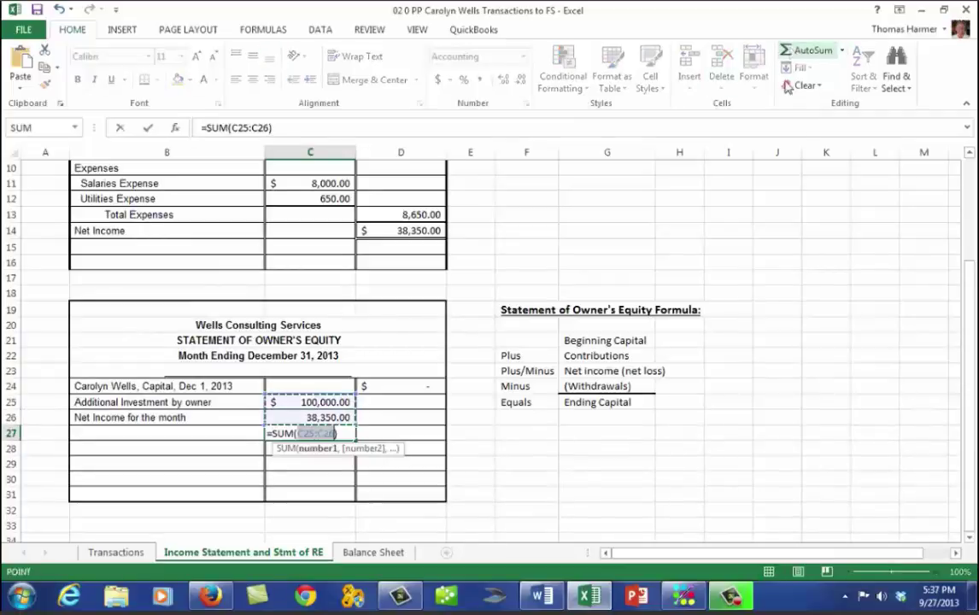
{"action": "key", "text": "Return"}
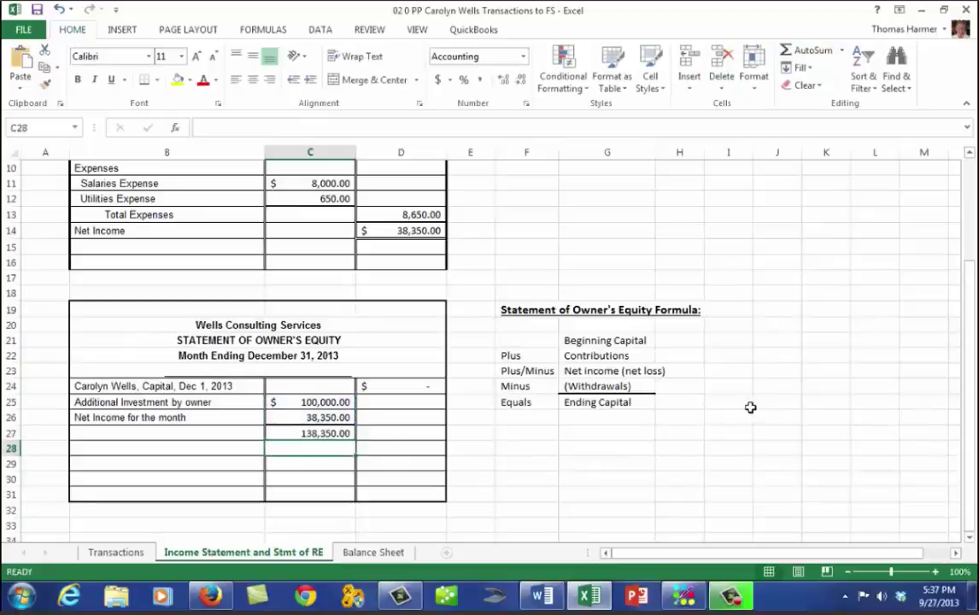
Step: Add a 'Less withdrawals' line of 5,000, taken from the Transactions sheet
{"action": "left_click", "coordinate": [115, 454]}
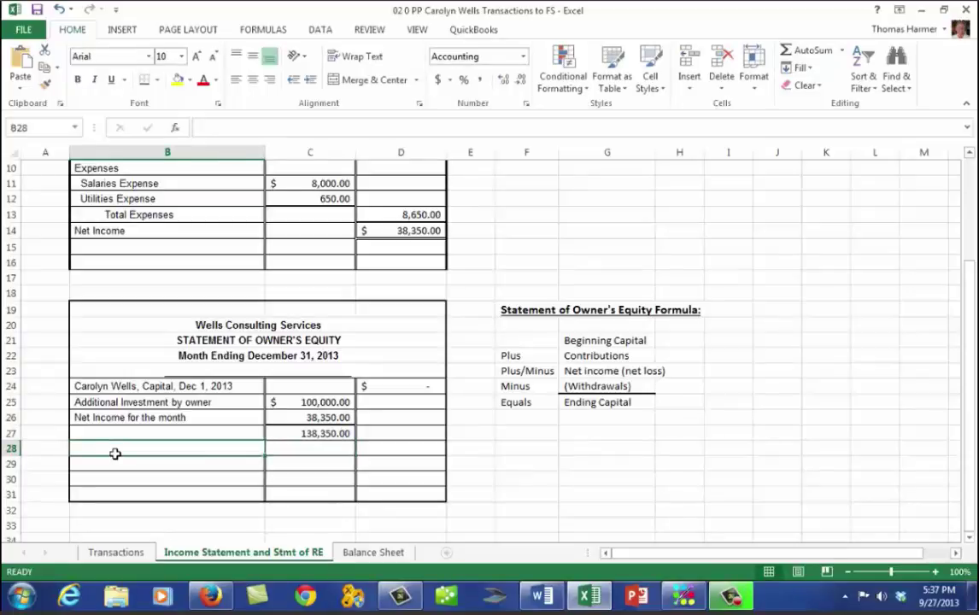
{"action": "type", "text": "Less withdrawals"}
{"action": "key", "text": "Tab"}
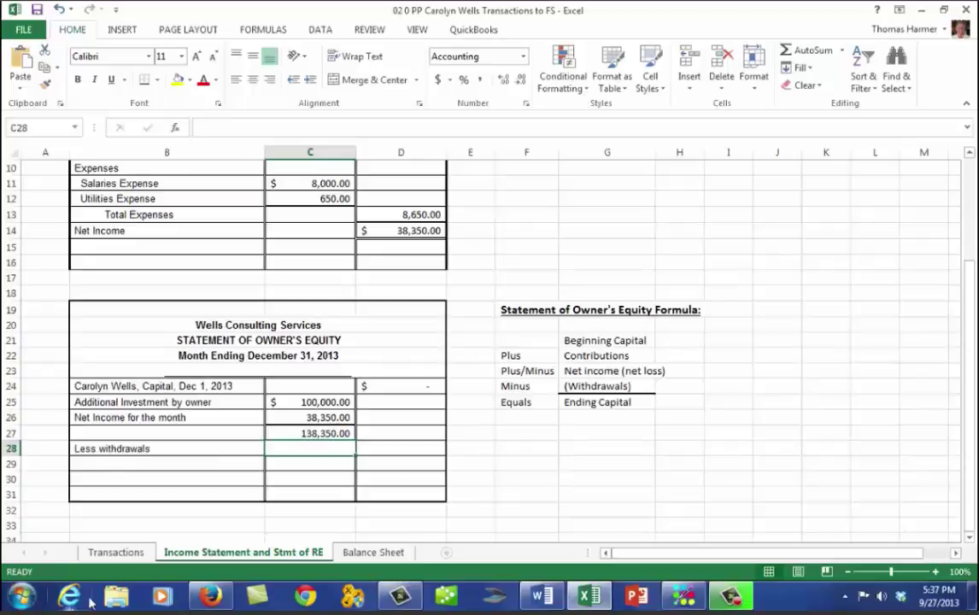
{"action": "left_click", "coordinate": [114, 553]}
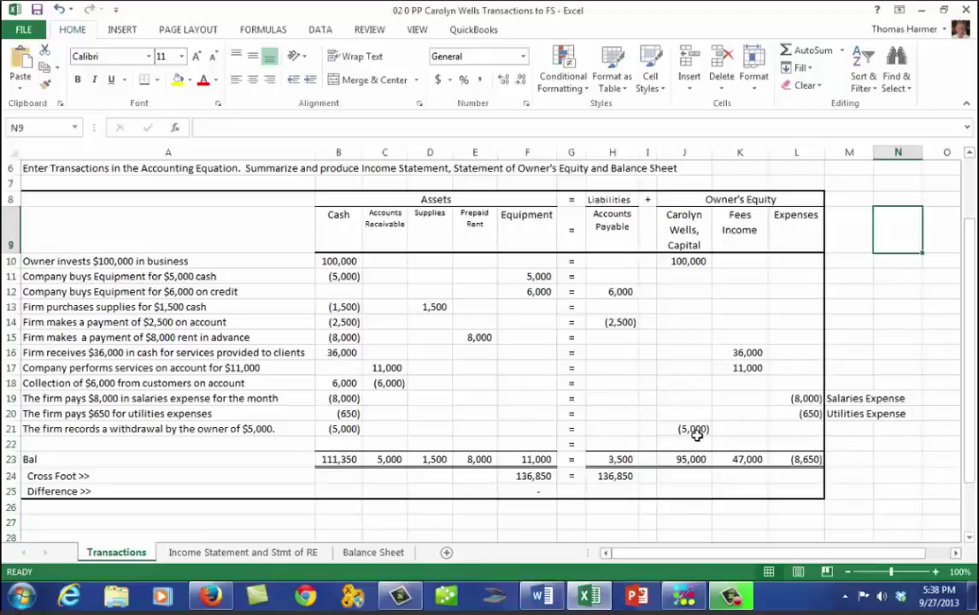
{"action": "left_click", "coordinate": [225, 553]}
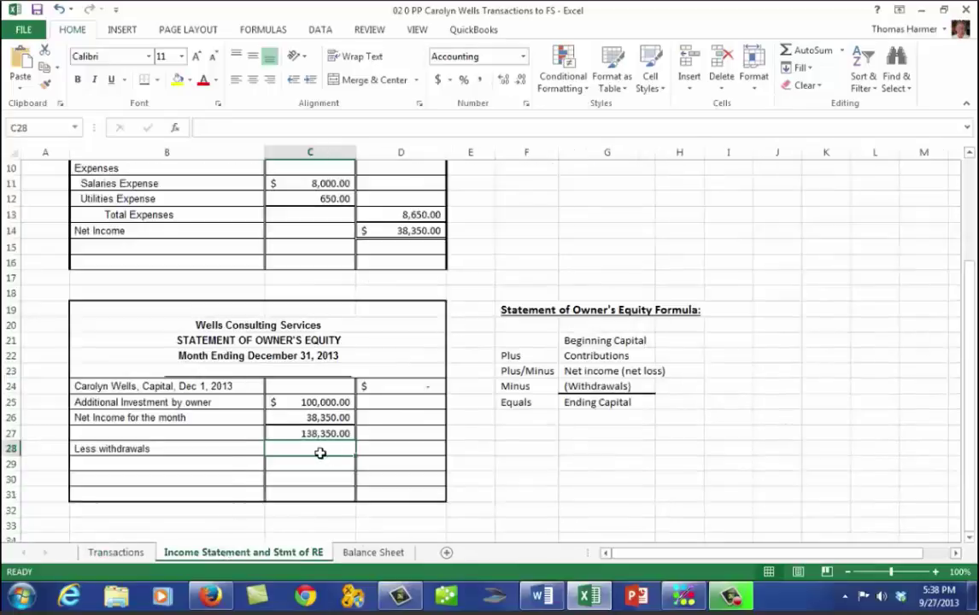
{"action": "type", "text": "5000"}
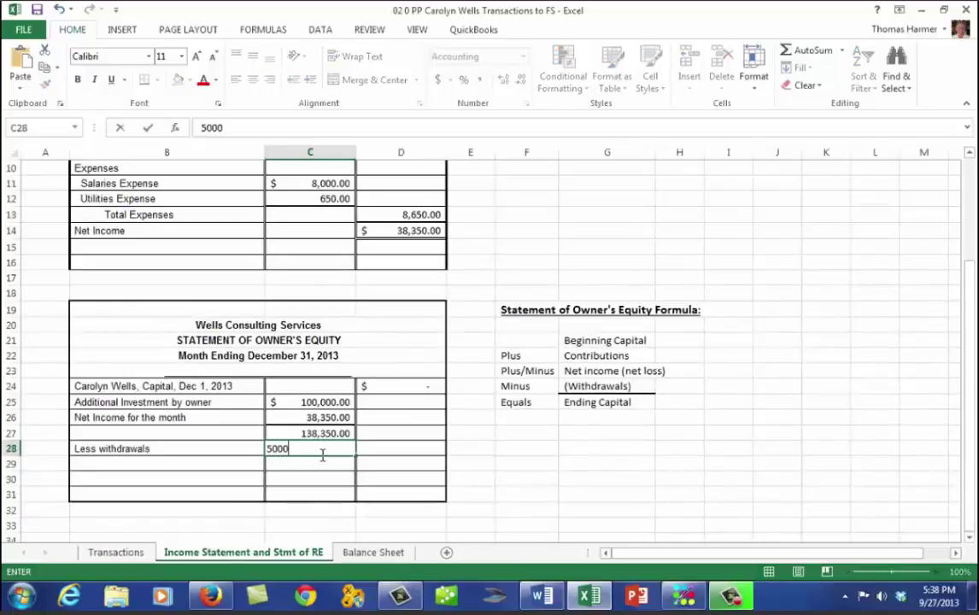
{"action": "key", "text": "Return"}
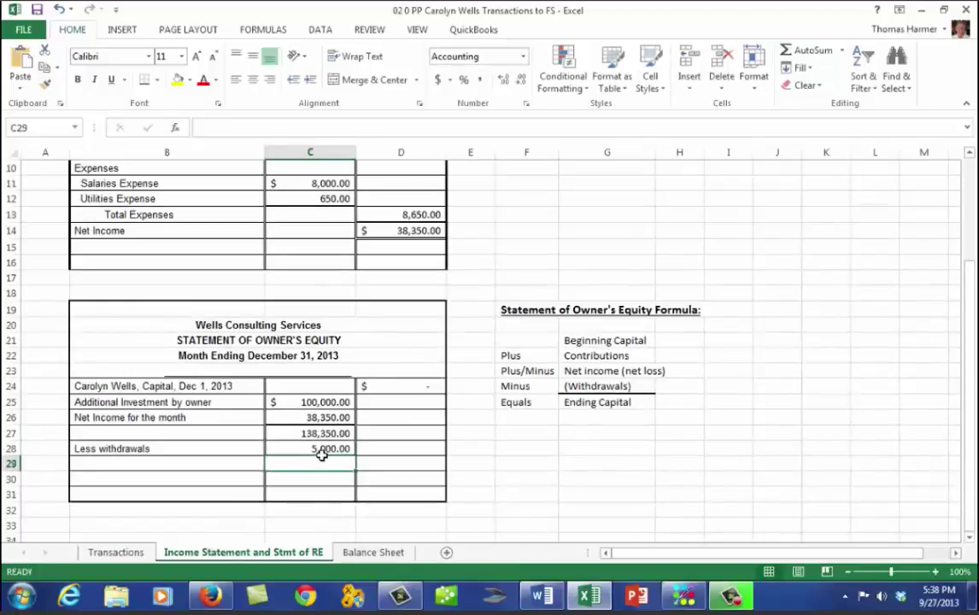
{"action": "left_click", "coordinate": [320, 449]}
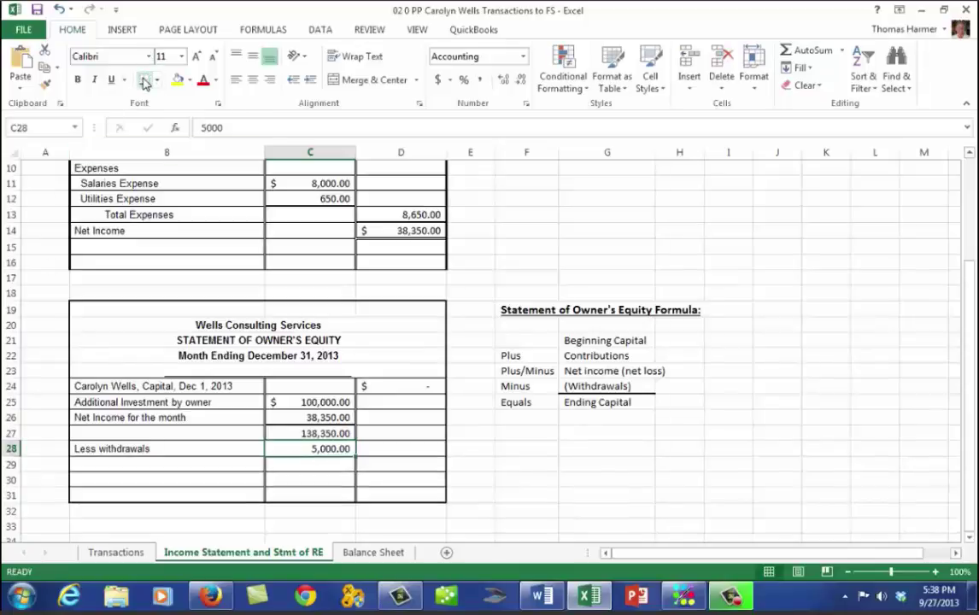
Step: Add 'Increase in owner's equity' as =C27-C28, giving 133,350.00, with a bottom border
{"action": "left_click", "coordinate": [146, 469]}
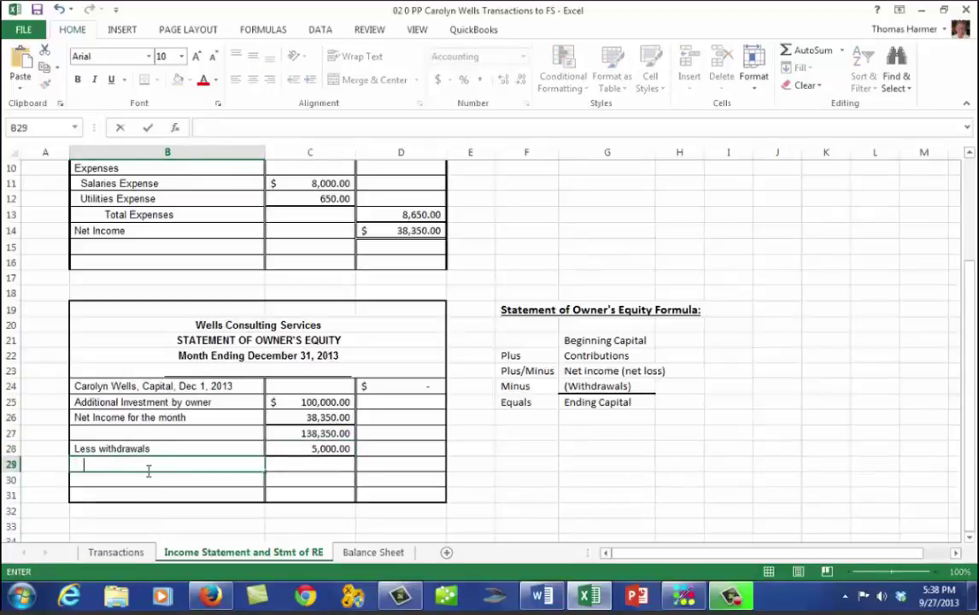
{"action": "type", "text": "Increase "}
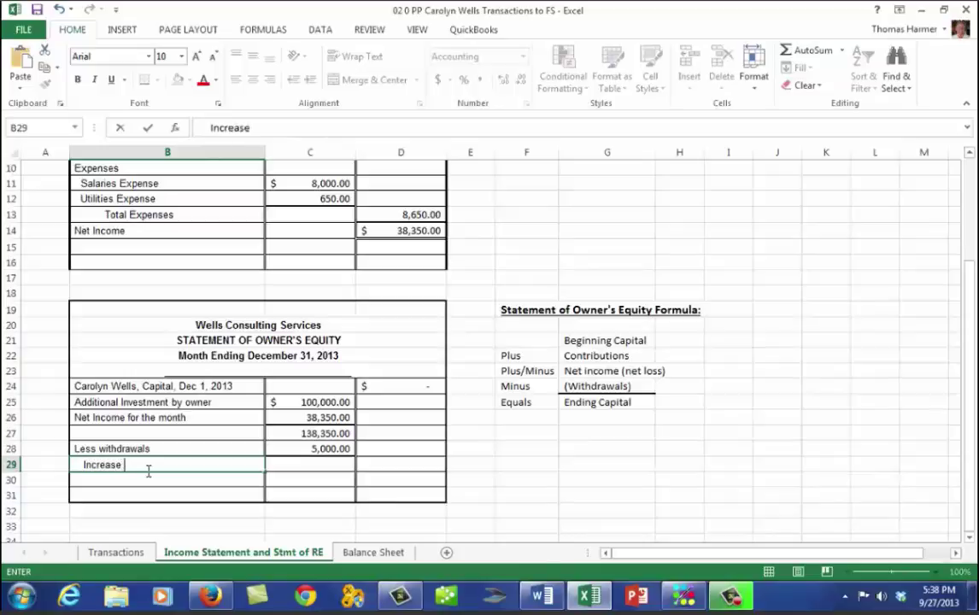
{"action": "type", "text": "in owner"}
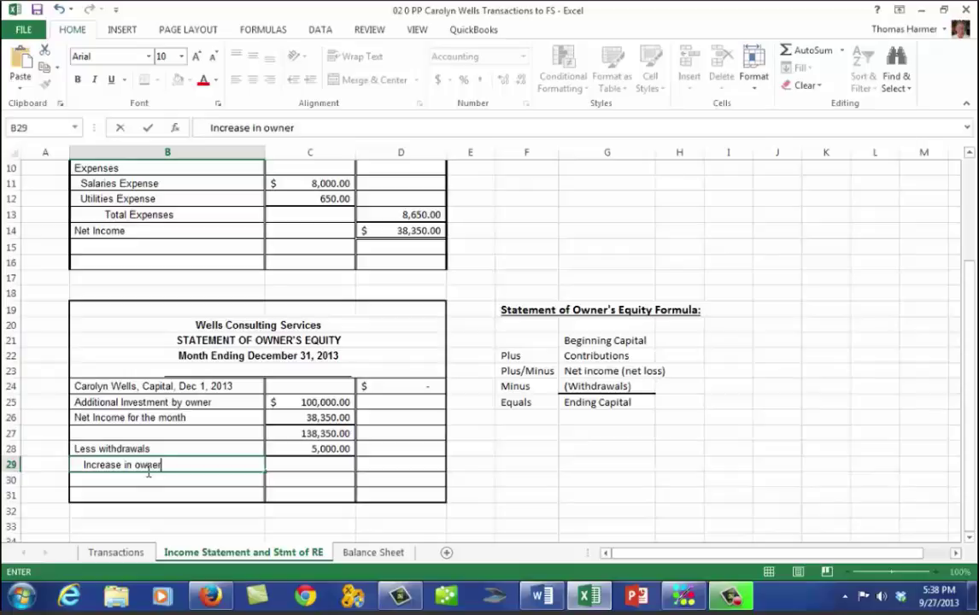
{"action": "type", "text": "'s equity"}
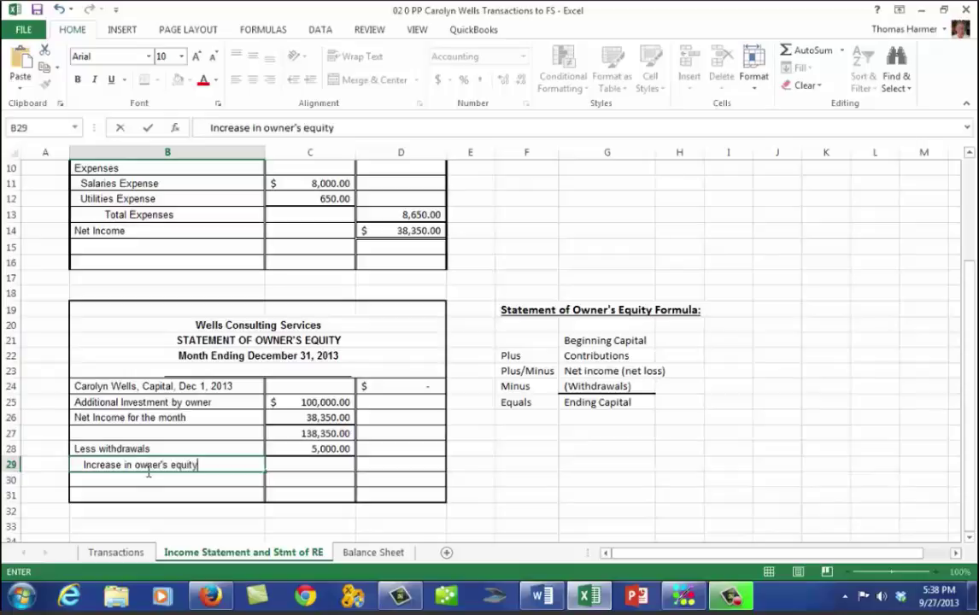
{"action": "key", "text": "Tab"}
{"action": "key", "text": "Tab"}
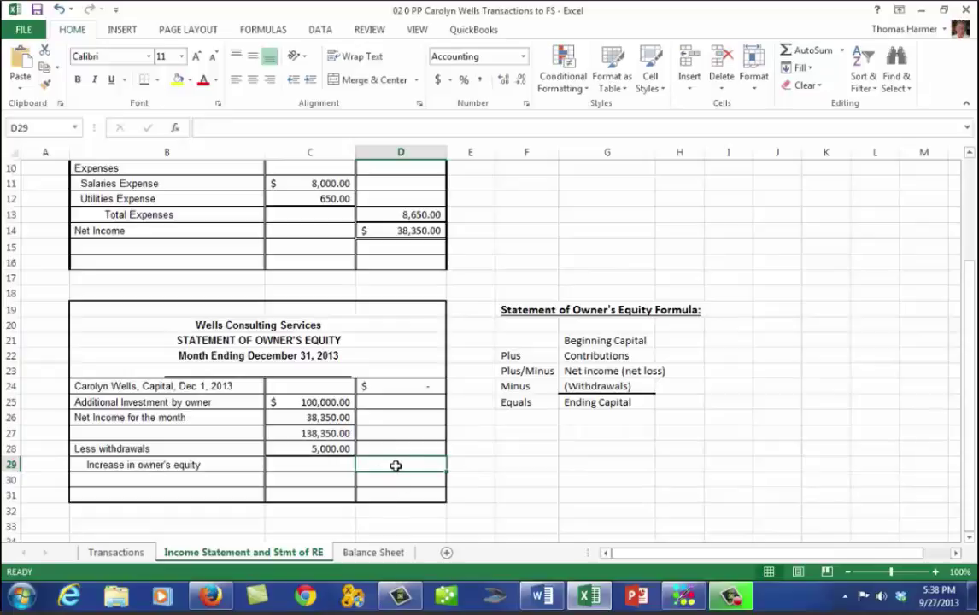
{"action": "type", "text": "="}
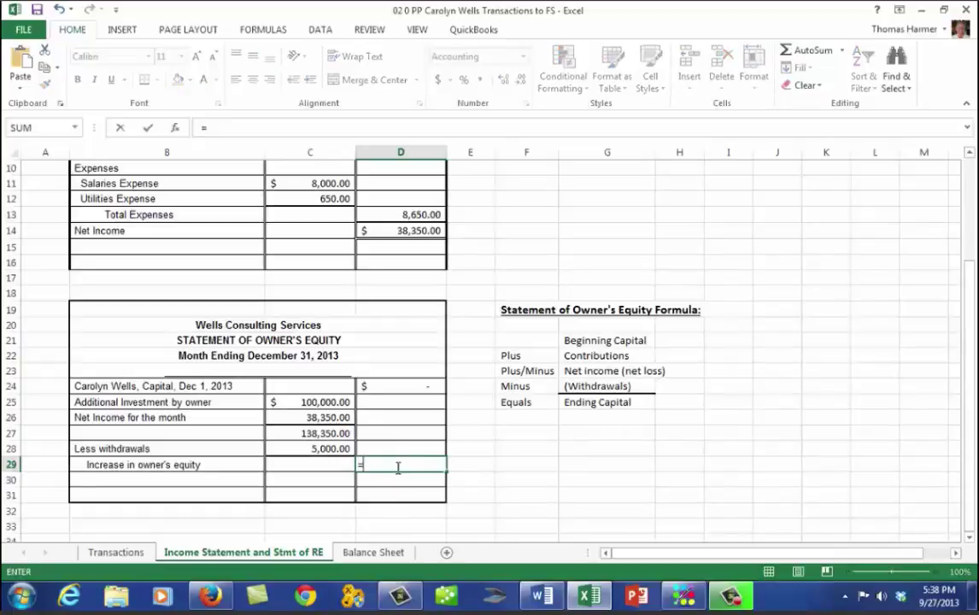
{"action": "left_click", "coordinate": [316, 435]}
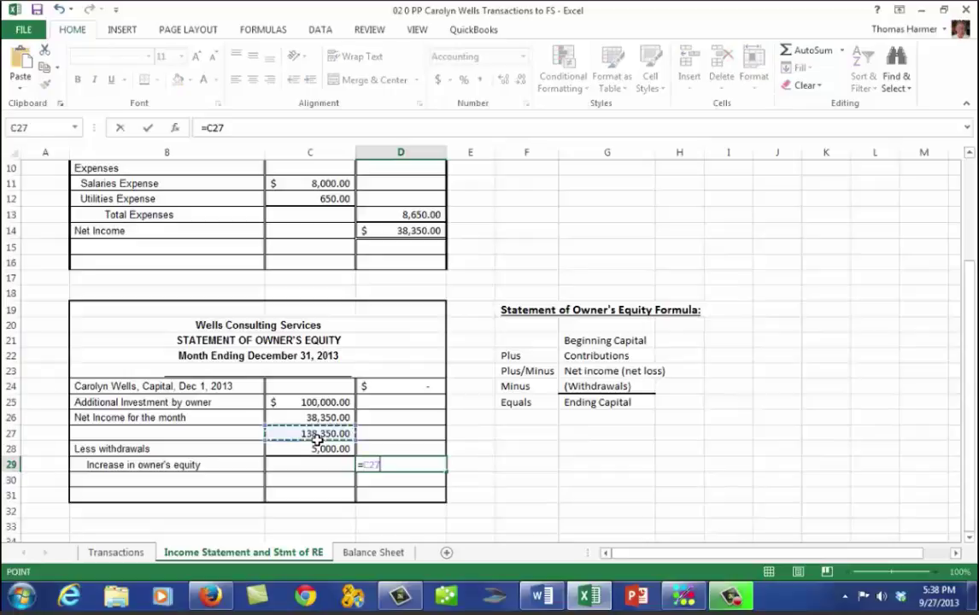
{"action": "type", "text": "-"}
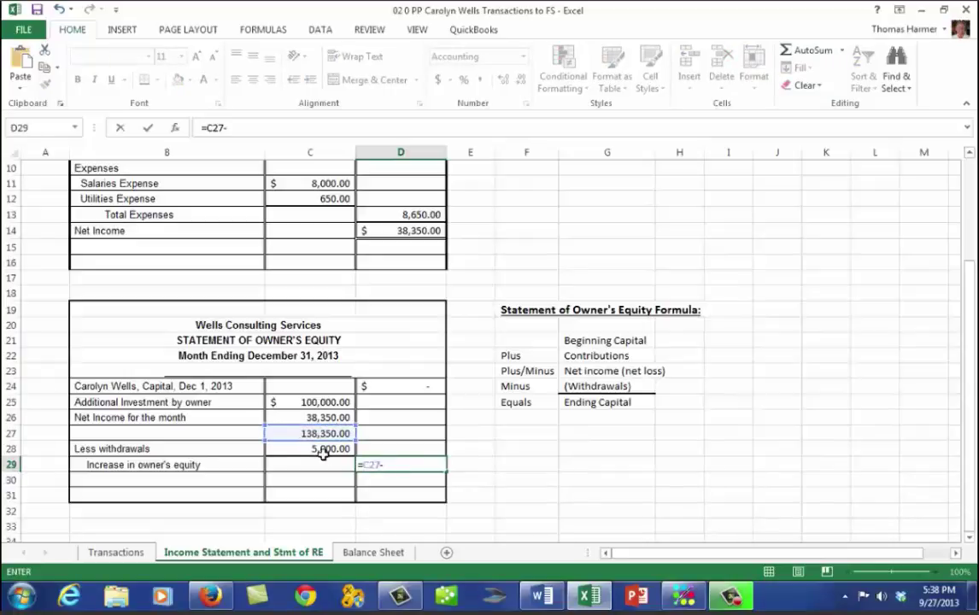
{"action": "left_click", "coordinate": [323, 453]}
{"action": "key", "text": "Return"}
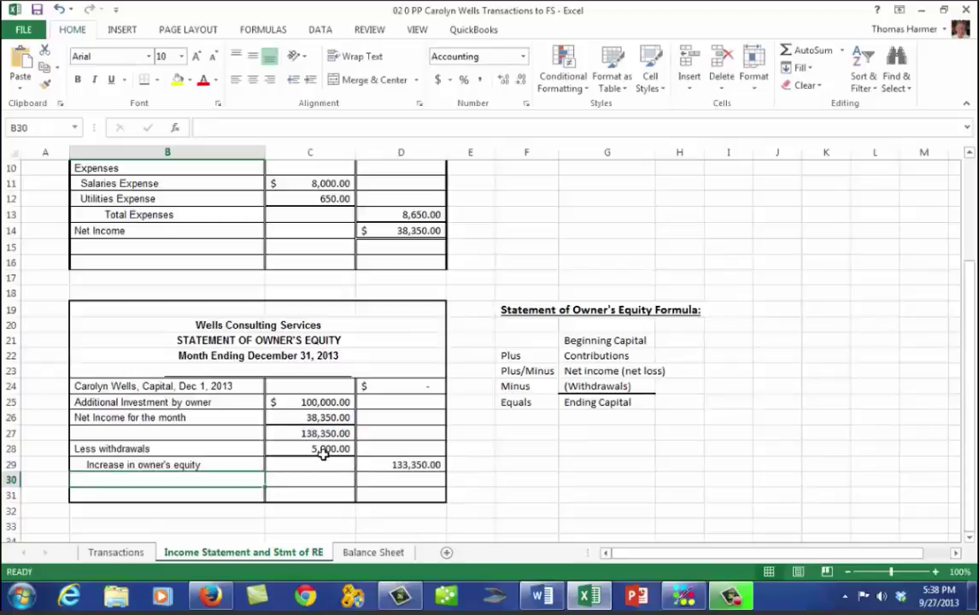
{"action": "left_click", "coordinate": [403, 465]}
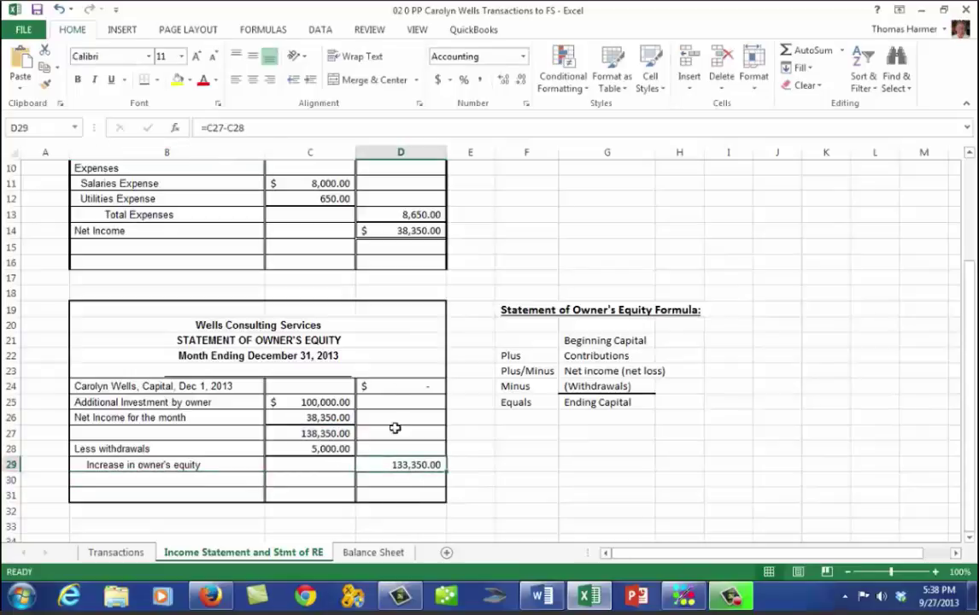
{"action": "left_click", "coordinate": [147, 80]}
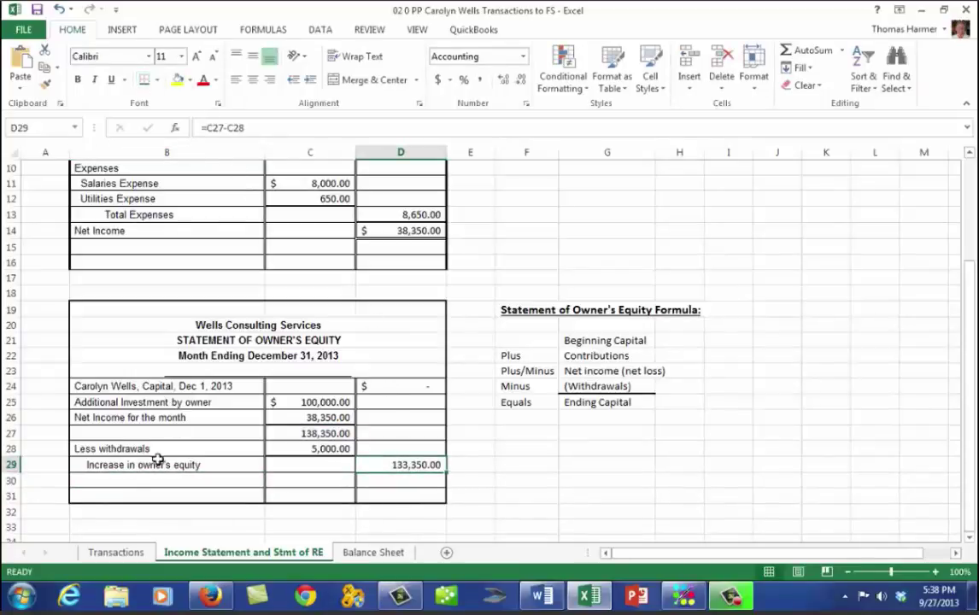
{"action": "left_click", "coordinate": [140, 485]}
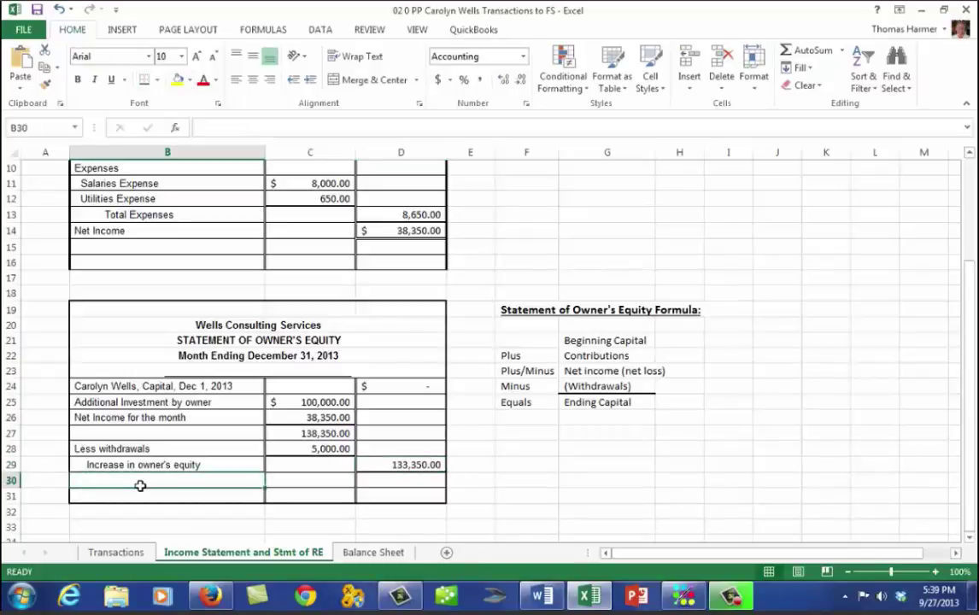
Step: Label the owner's 'Capital, Dec 31, 2013' line and AutoSum it to 133,350.00, double-underlined in dollar format
{"action": "type", "text": "Carolyn Wells, Capital, Dec 31, 2013"}
{"action": "key", "text": "Tab"}
{"action": "key", "text": "Tab"}
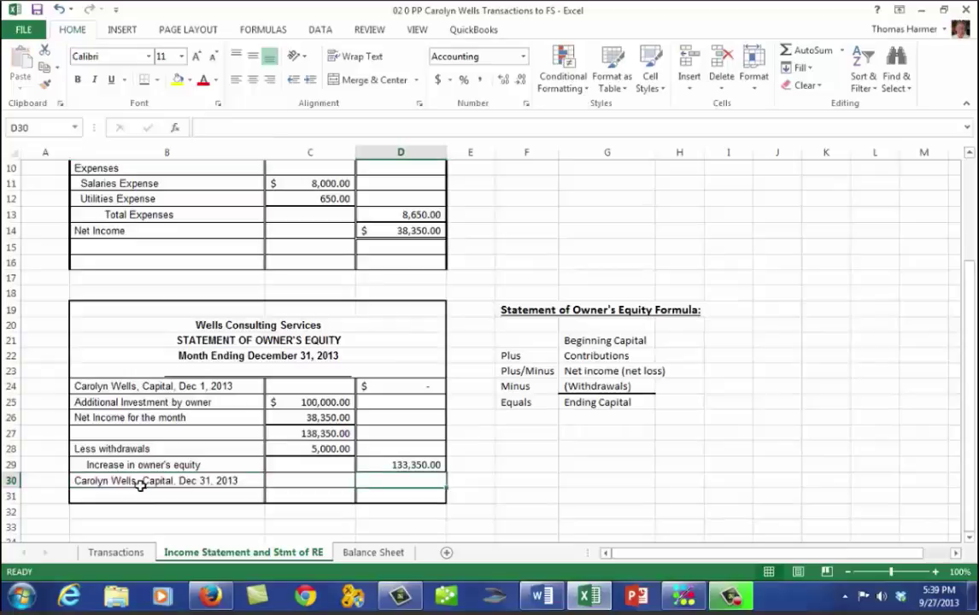
{"action": "left_click", "coordinate": [795, 51]}
{"action": "key", "text": "Return"}
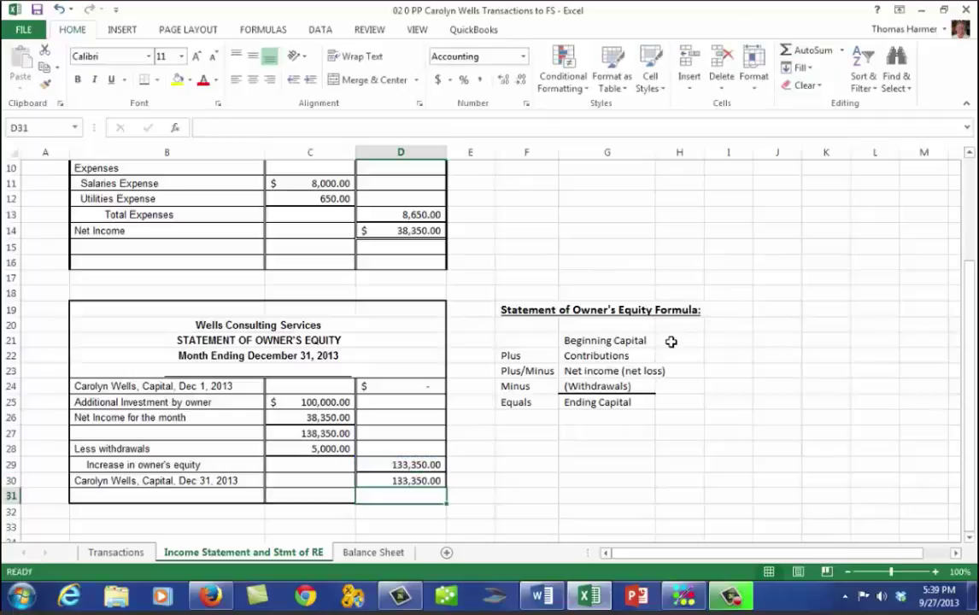
{"action": "left_click", "coordinate": [388, 483]}
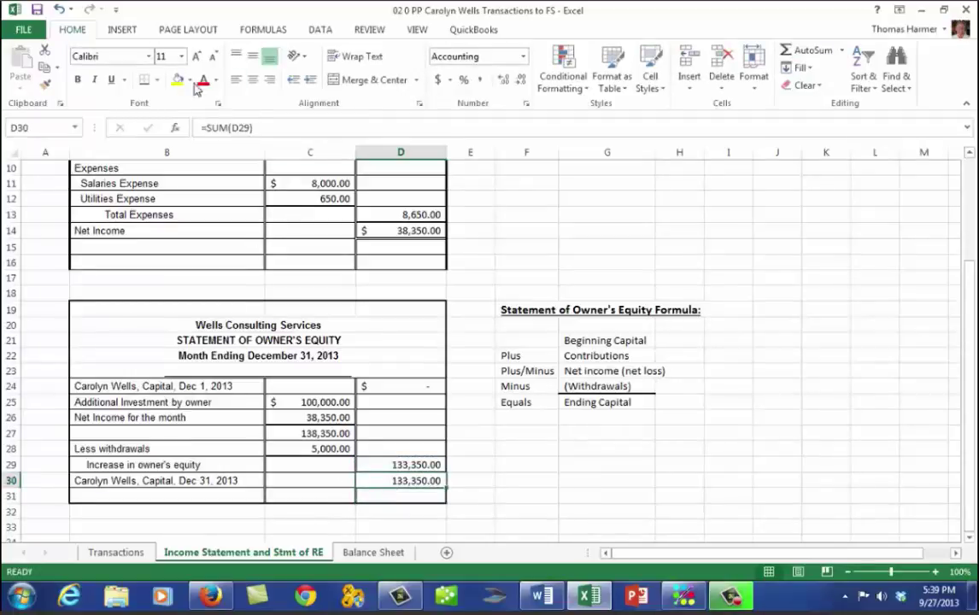
{"action": "left_click", "coordinate": [157, 81]}
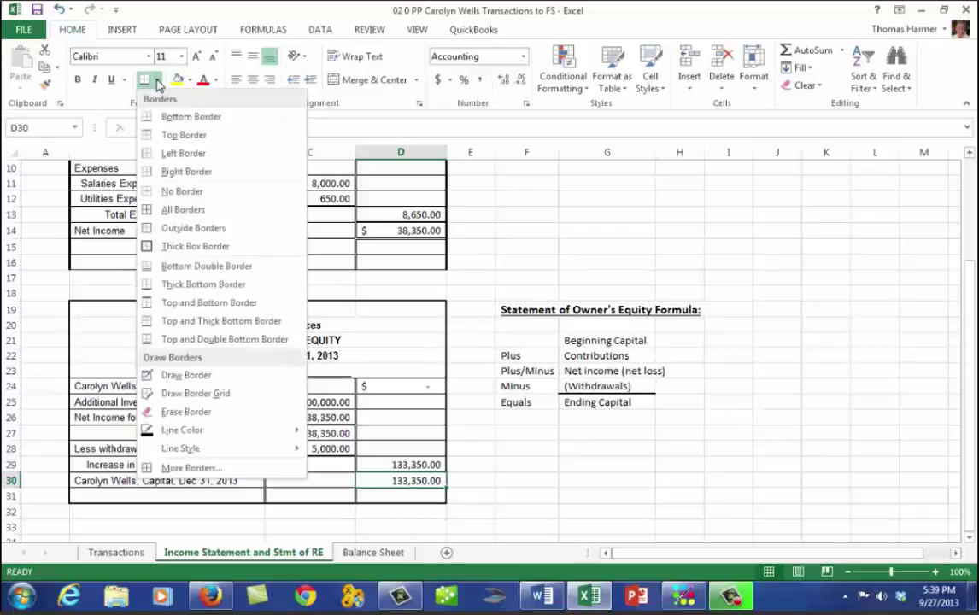
{"action": "left_click", "coordinate": [151, 268]}
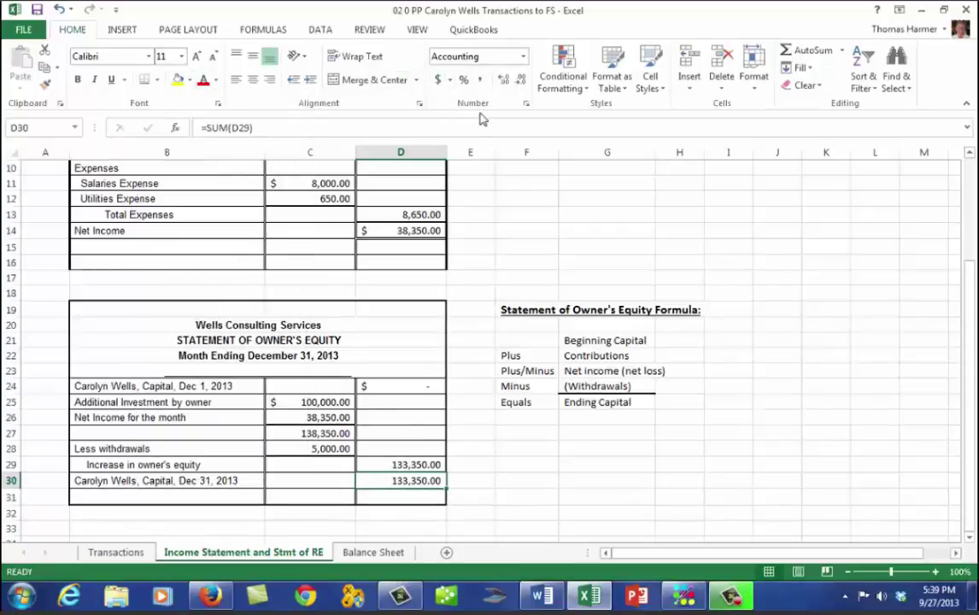
{"action": "left_click", "coordinate": [438, 81]}
{"action": "left_click", "coordinate": [549, 499]}
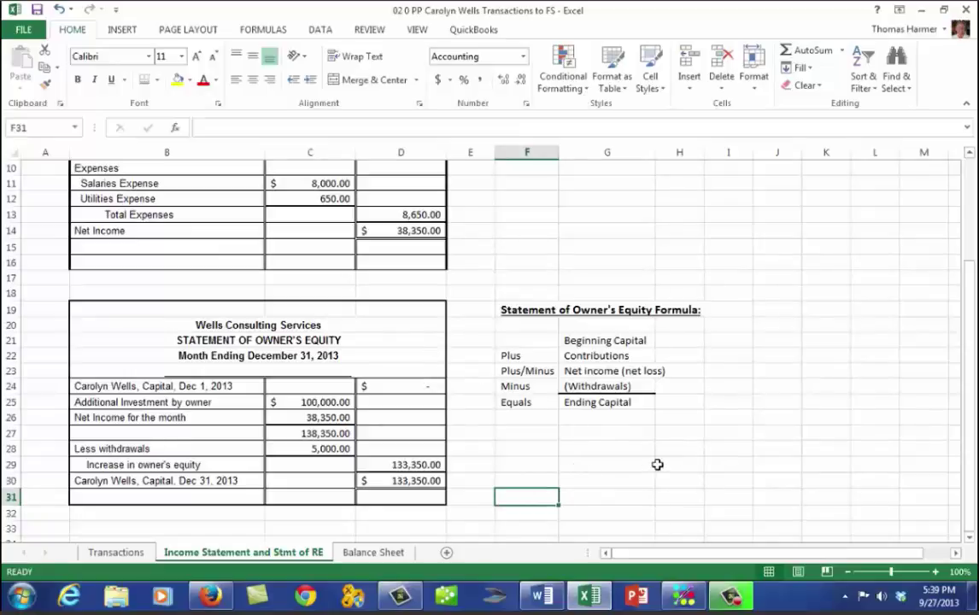
Step: On the Balance Sheet, center the Liabilities heading in D8 and the Owner's Equity heading in D11
{"action": "left_click", "coordinate": [373, 553]}
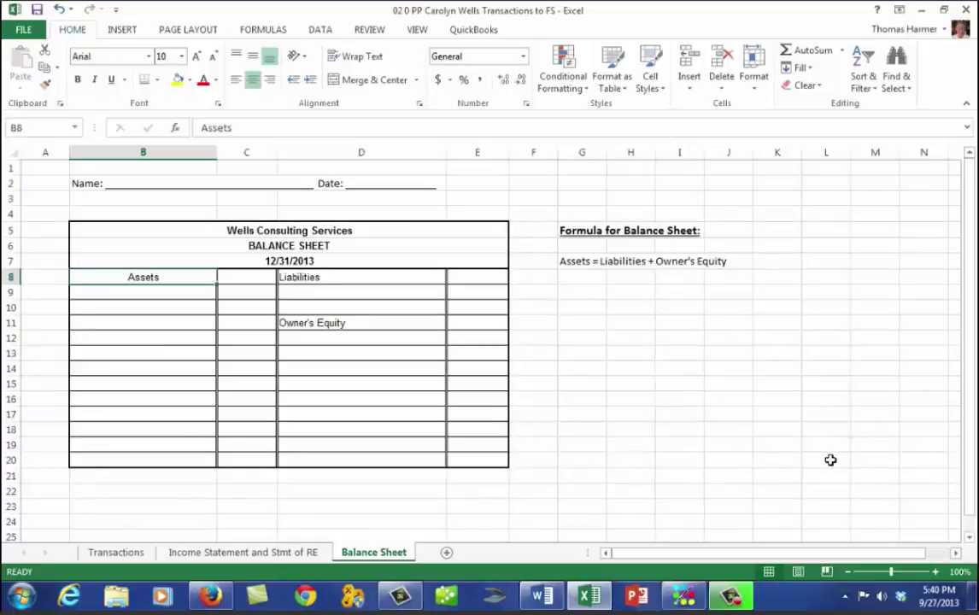
{"action": "left_click", "coordinate": [313, 281]}
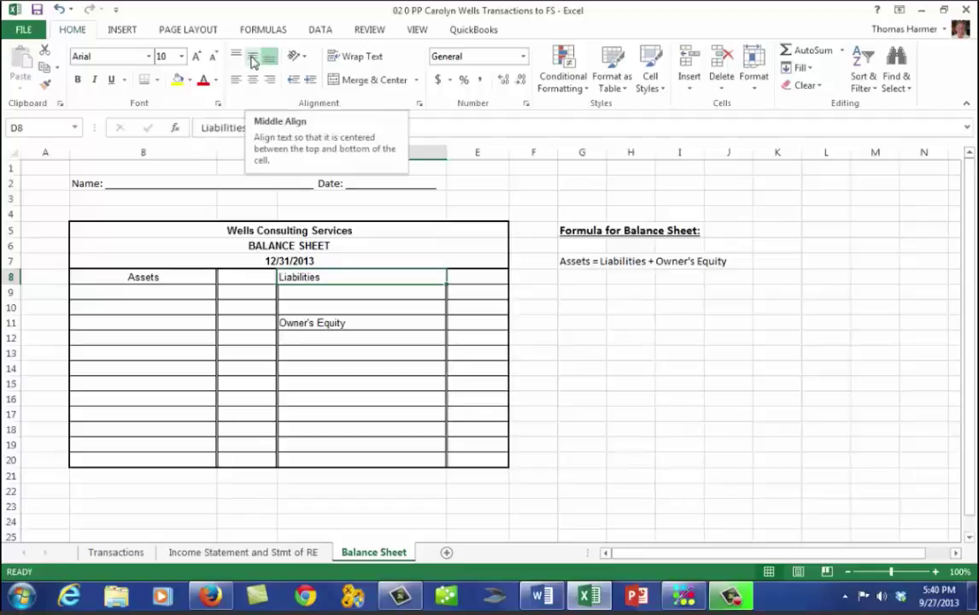
{"action": "left_click", "coordinate": [253, 82]}
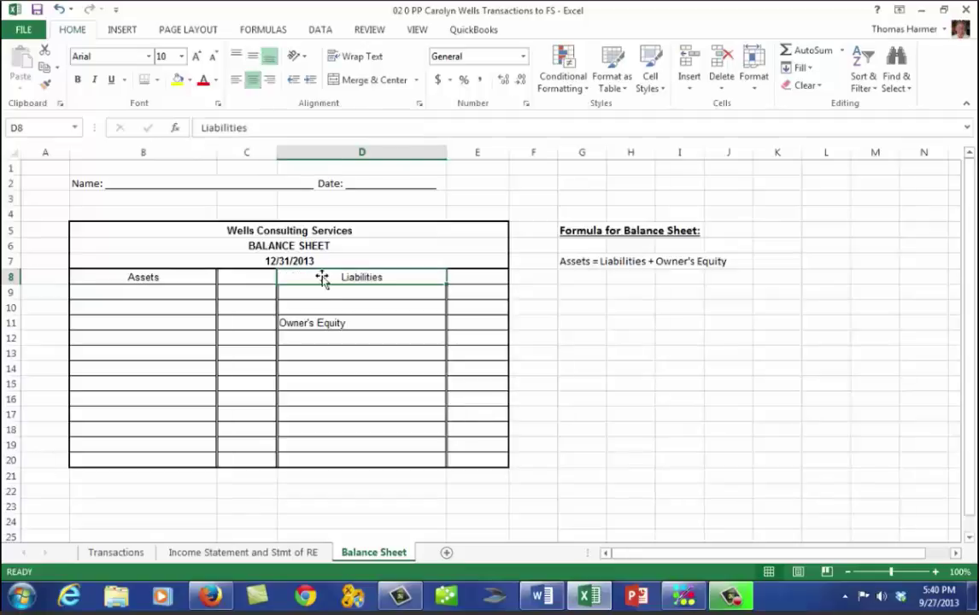
{"action": "left_click", "coordinate": [310, 328]}
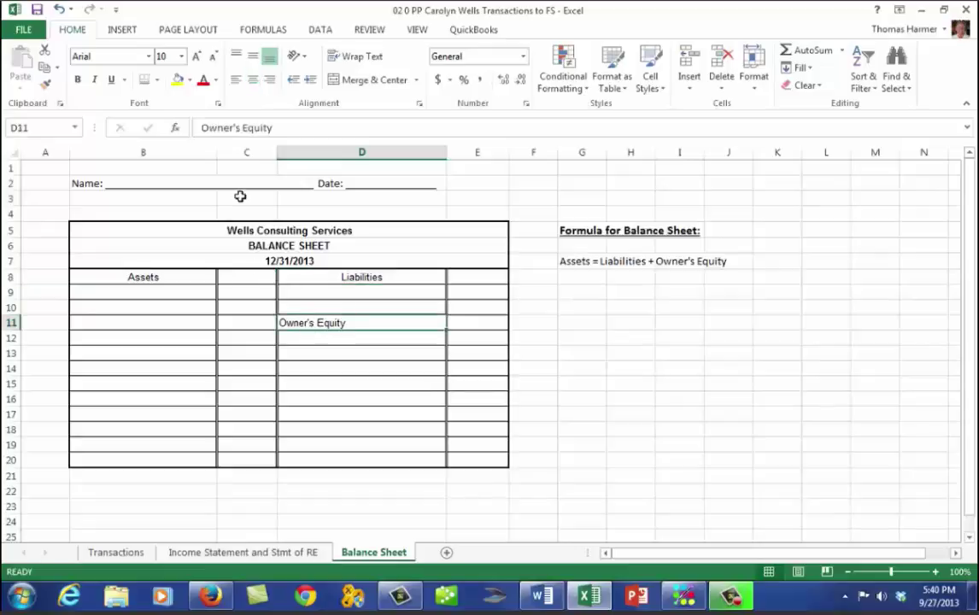
{"action": "left_click", "coordinate": [253, 79]}
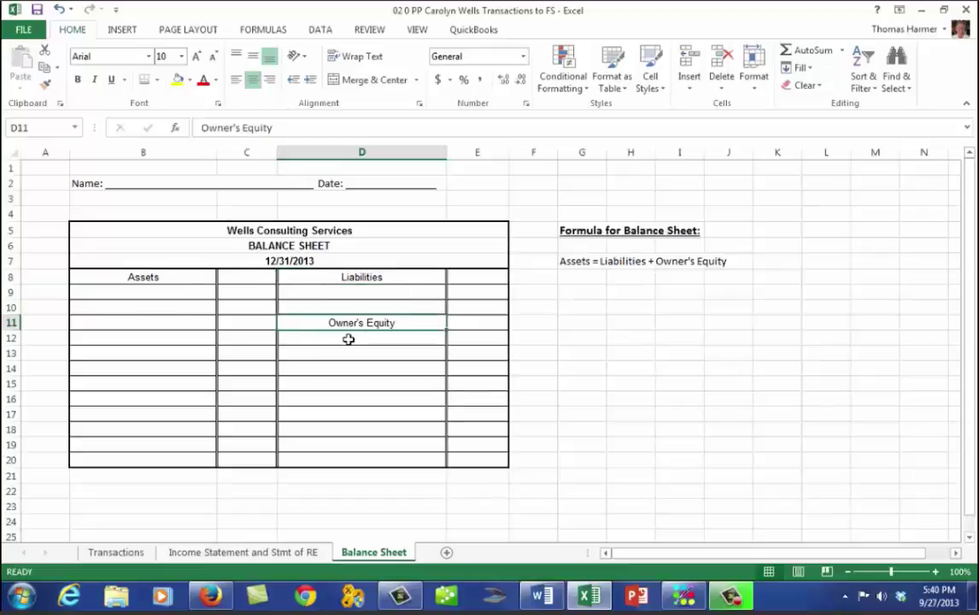
{"action": "left_click", "coordinate": [94, 297]}
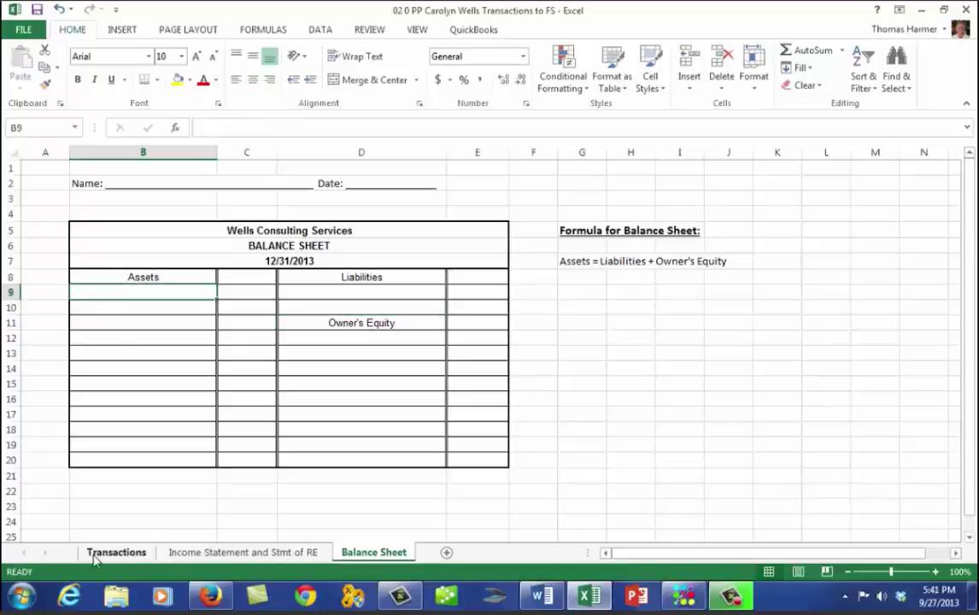
Step: Check the asset column headings on Transactions, then begin the Total Assets label in B14
{"action": "left_click", "coordinate": [113, 553]}
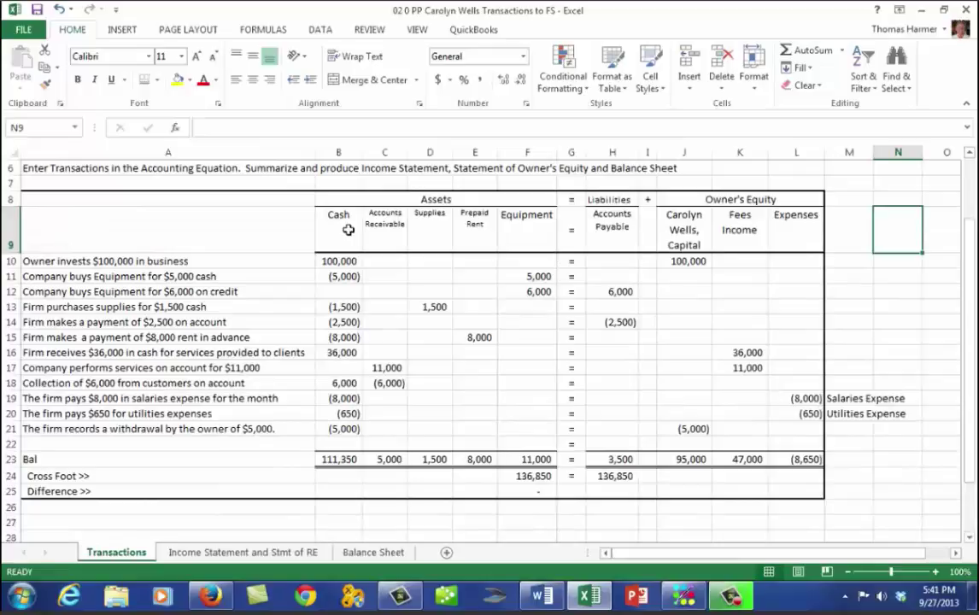
{"action": "left_click", "coordinate": [436, 228]}
{"action": "left_click", "coordinate": [482, 231]}
{"action": "left_click", "coordinate": [525, 227]}
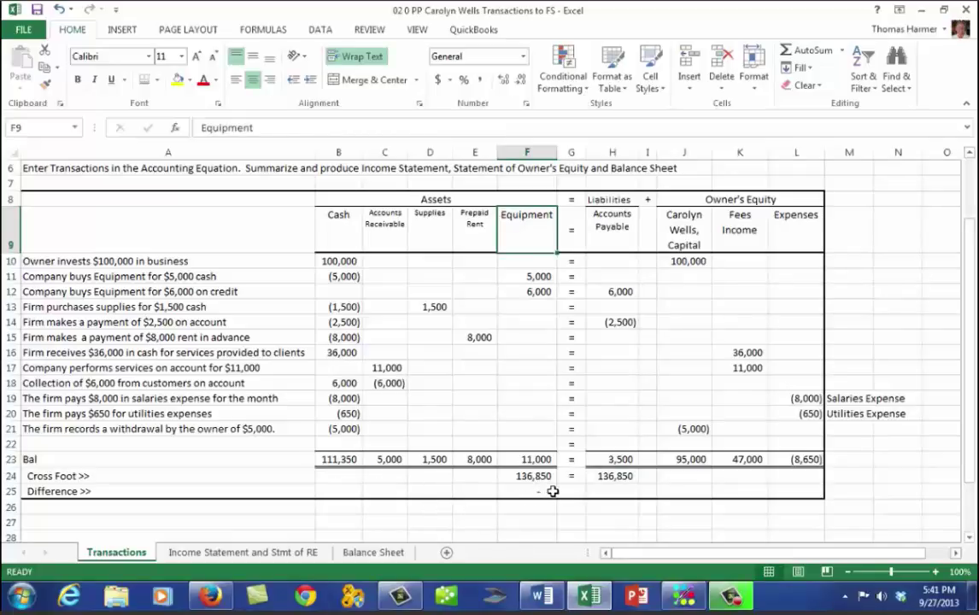
{"action": "left_click", "coordinate": [373, 552]}
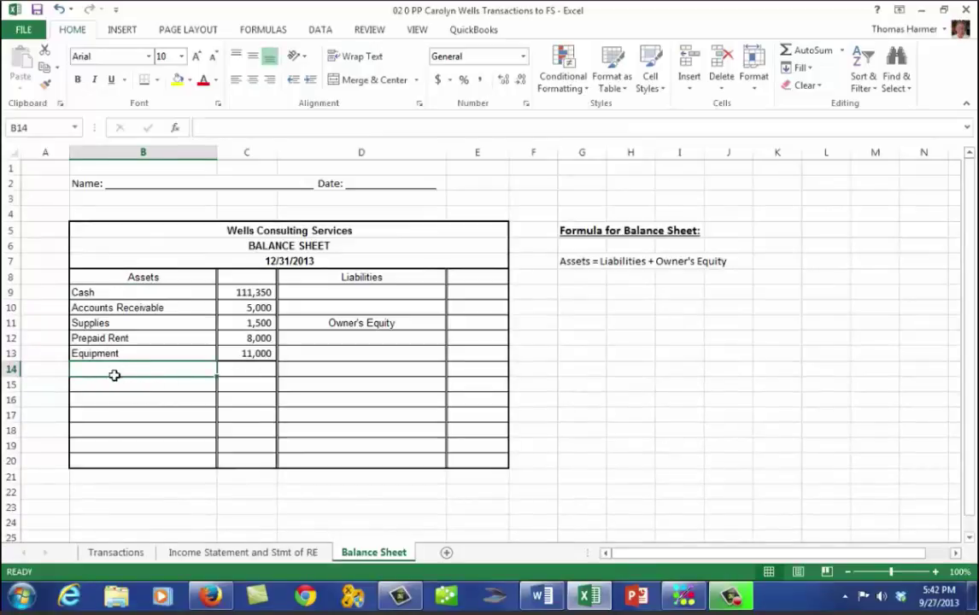
{"action": "type", "text": "Total Assets"}
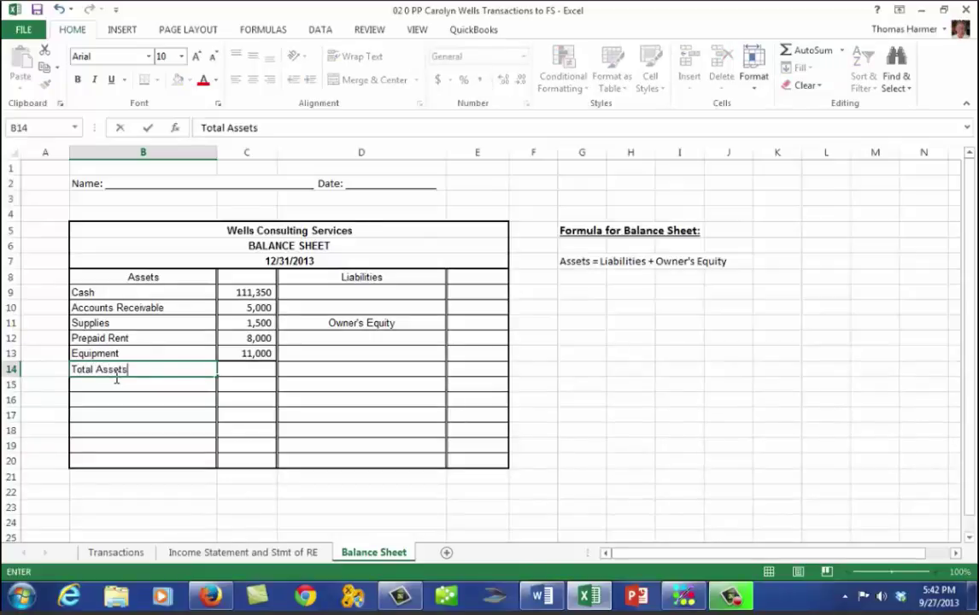
Step: Sum C9:C13 in C14 to get Total Assets of 136,850
{"action": "left_click", "coordinate": [245, 371]}
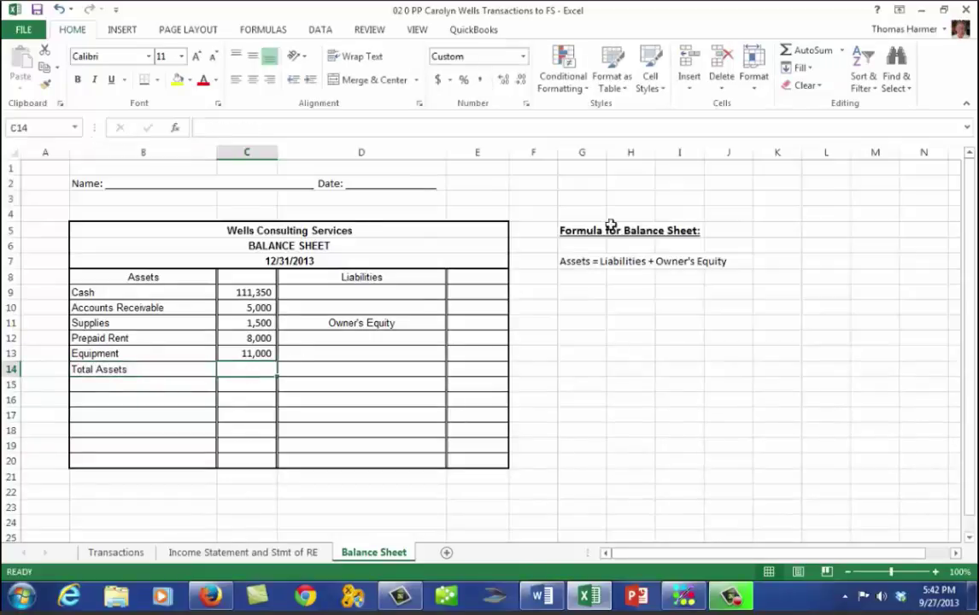
{"action": "left_click", "coordinate": [799, 48]}
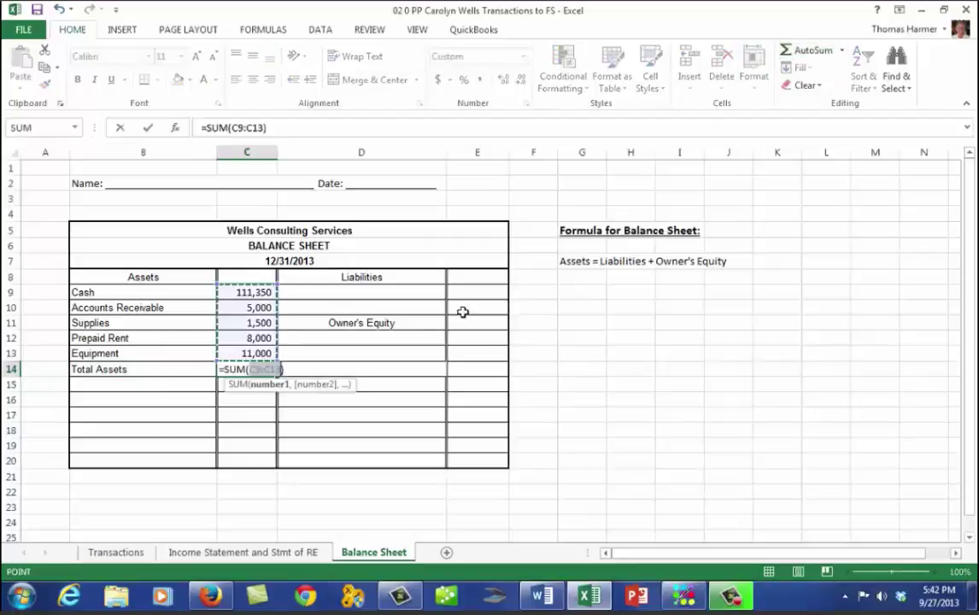
{"action": "key", "text": "Return"}
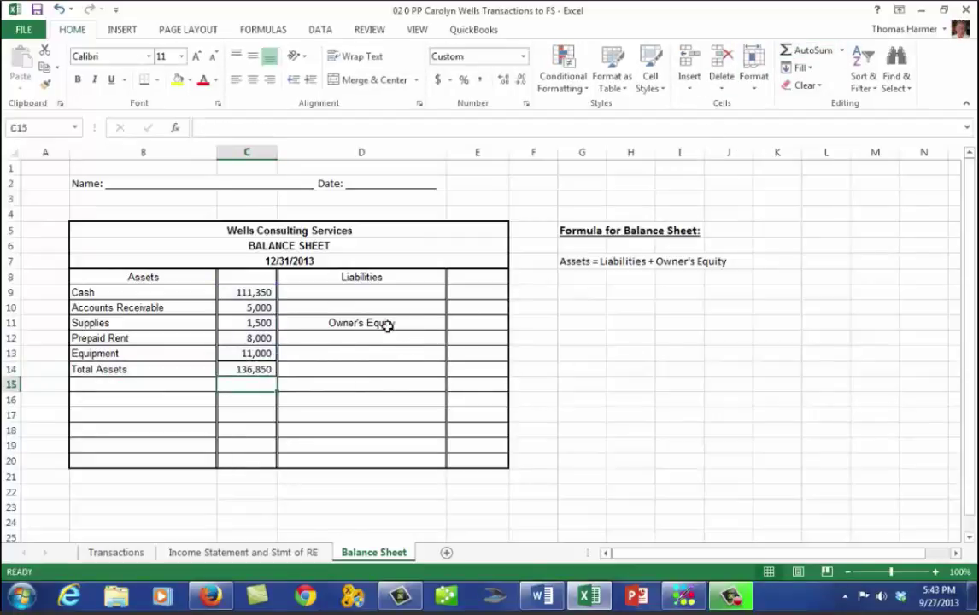
Step: Give the Total Assets amount Accounting format, widen column C, and add a double bottom border
{"action": "left_click", "coordinate": [245, 370]}
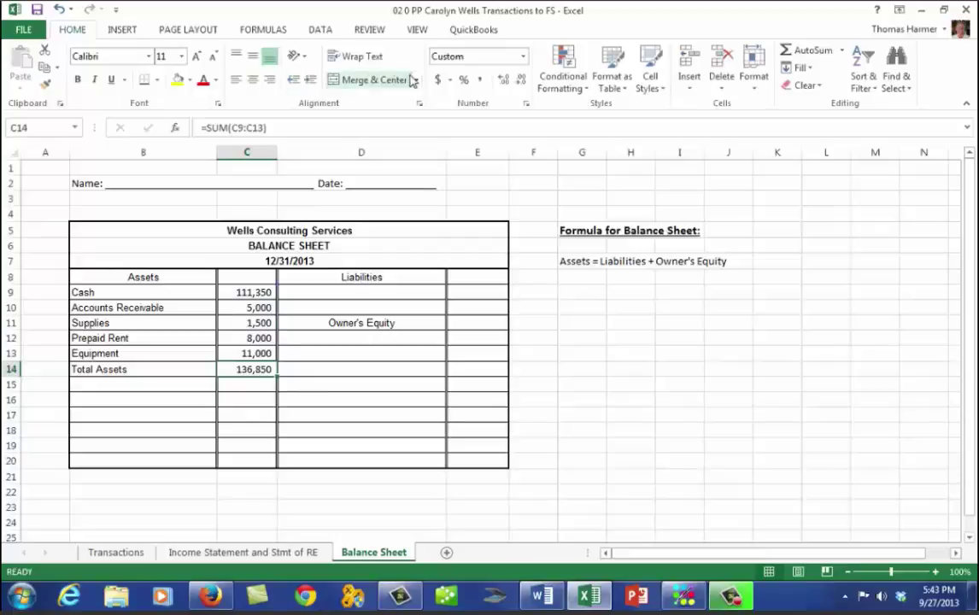
{"action": "left_click", "coordinate": [438, 81]}
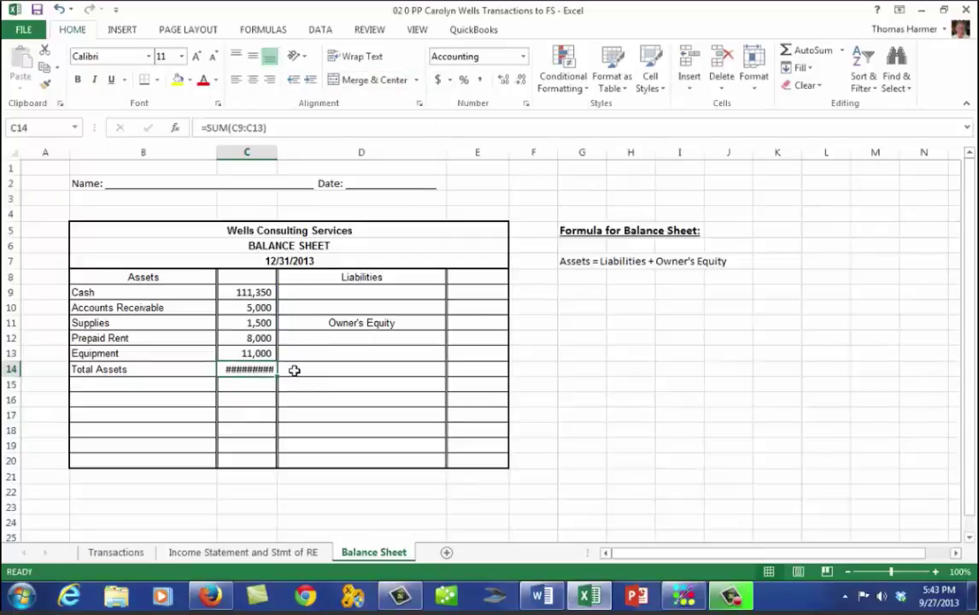
{"action": "left_click_drag", "start_coordinate": [284, 162], "coordinate": [293, 162]}
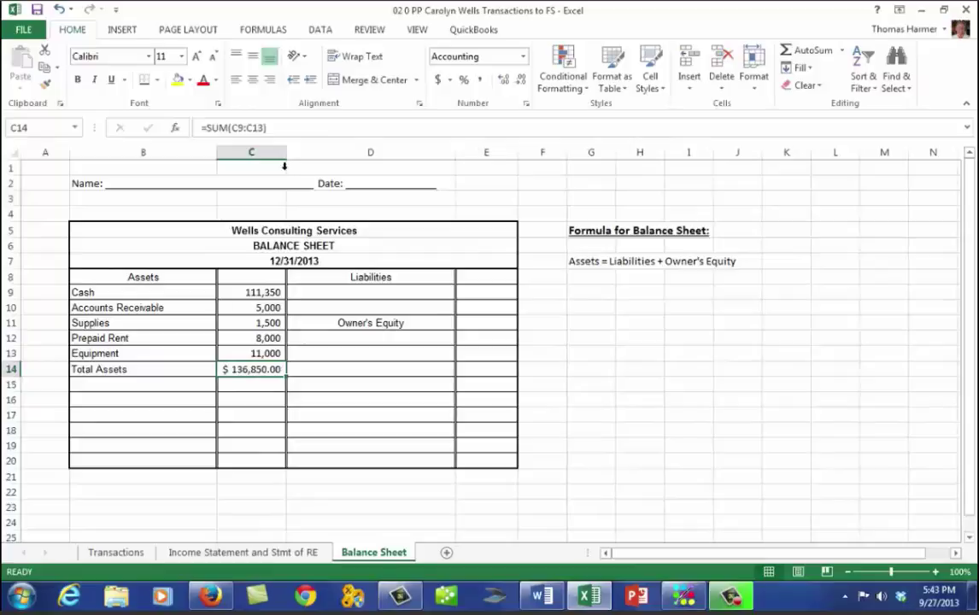
{"action": "left_click", "coordinate": [158, 80]}
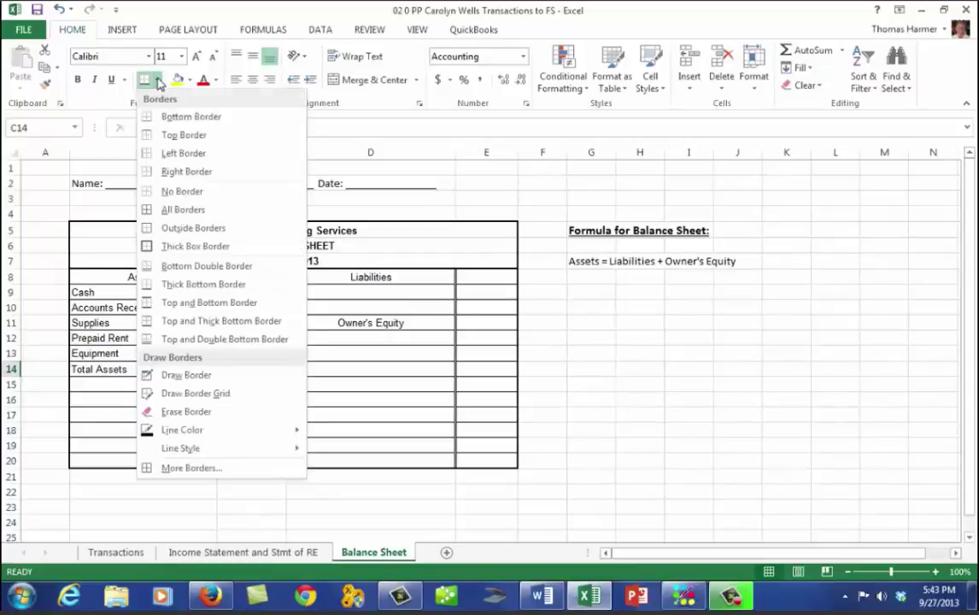
{"action": "left_click", "coordinate": [240, 266]}
{"action": "left_click", "coordinate": [655, 373]}
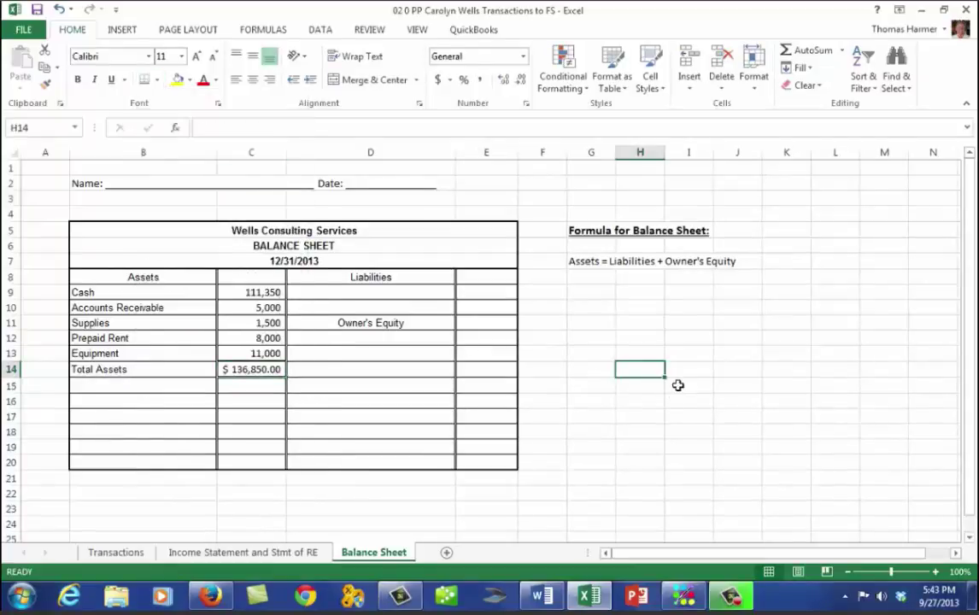
Step: Enter Accounts Payable in D9 with 3,500 in E9, formatted as Accounting
{"action": "left_click", "coordinate": [338, 296]}
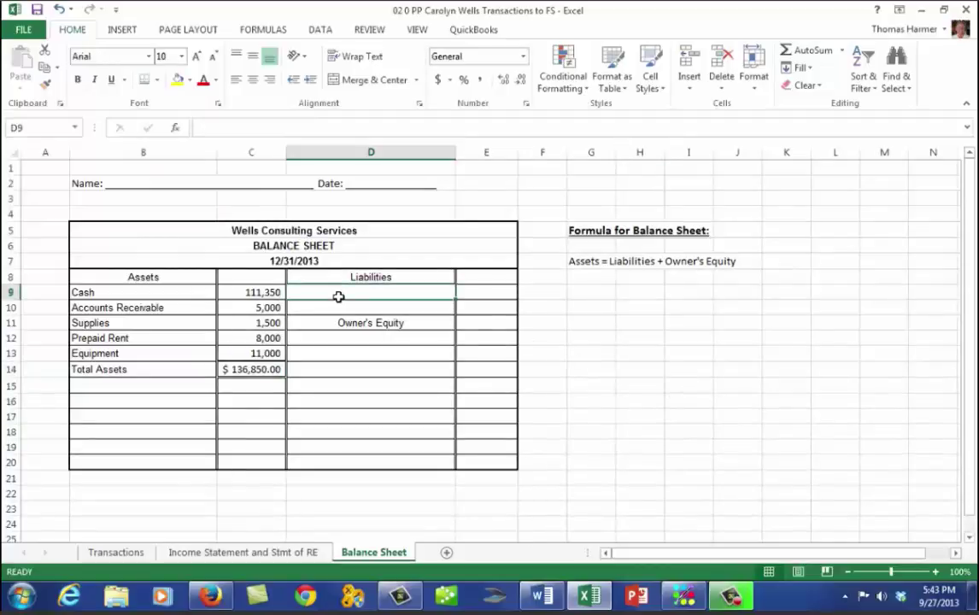
{"action": "type", "text": "Accounts Payable"}
{"action": "key", "text": "Tab"}
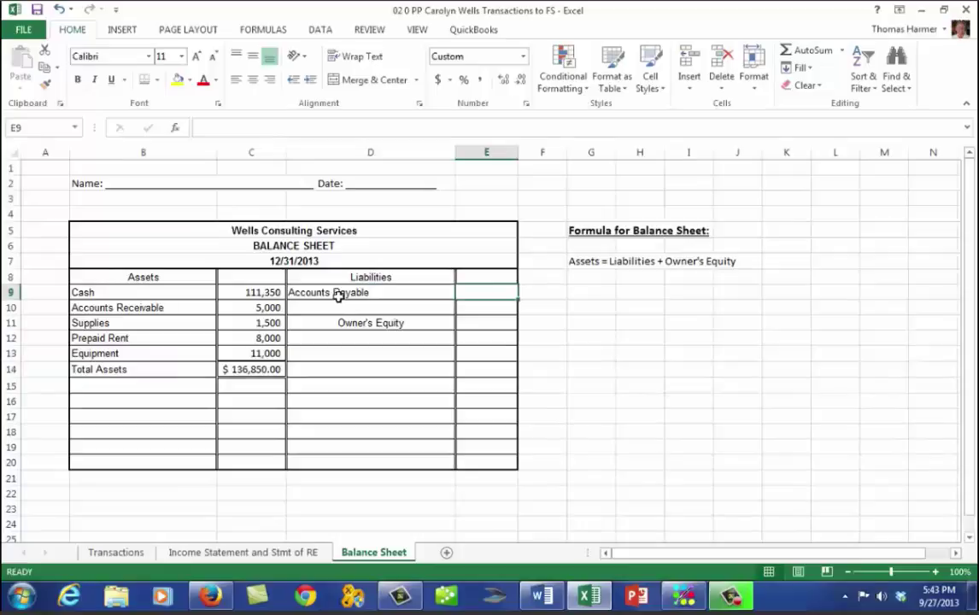
{"action": "left_click", "coordinate": [116, 552]}
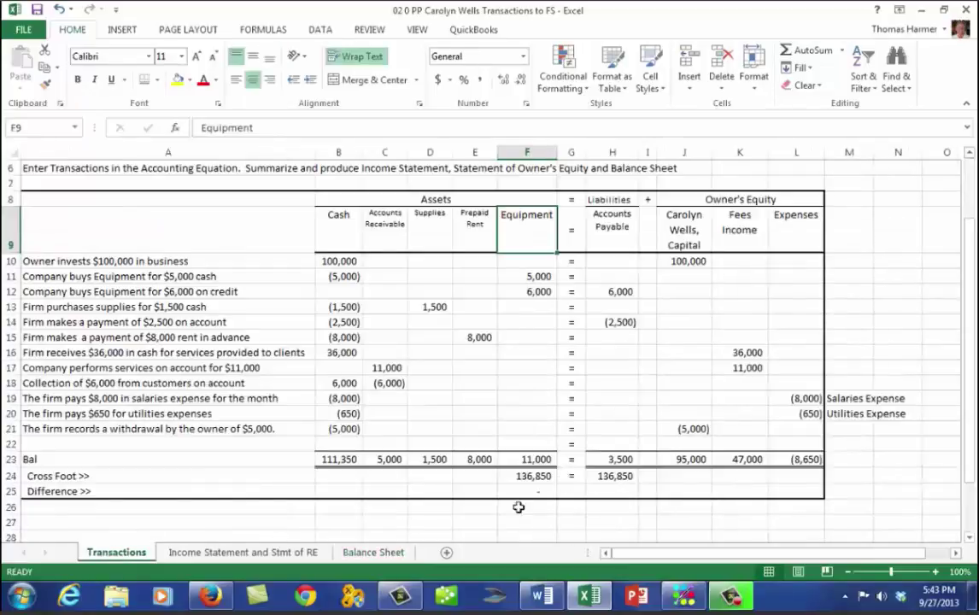
{"action": "left_click", "coordinate": [372, 553]}
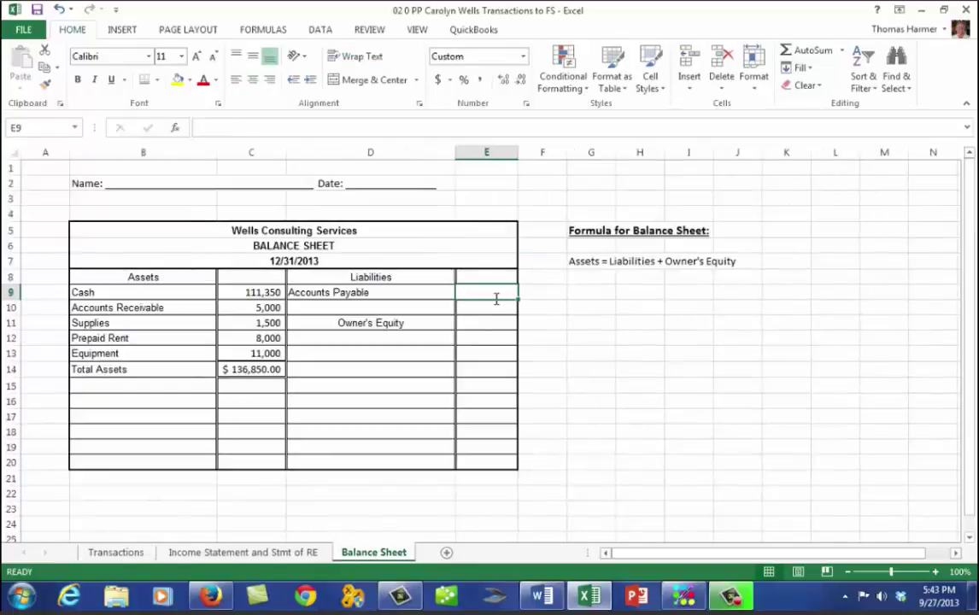
{"action": "type", "text": "3500"}
{"action": "key", "text": "Return"}
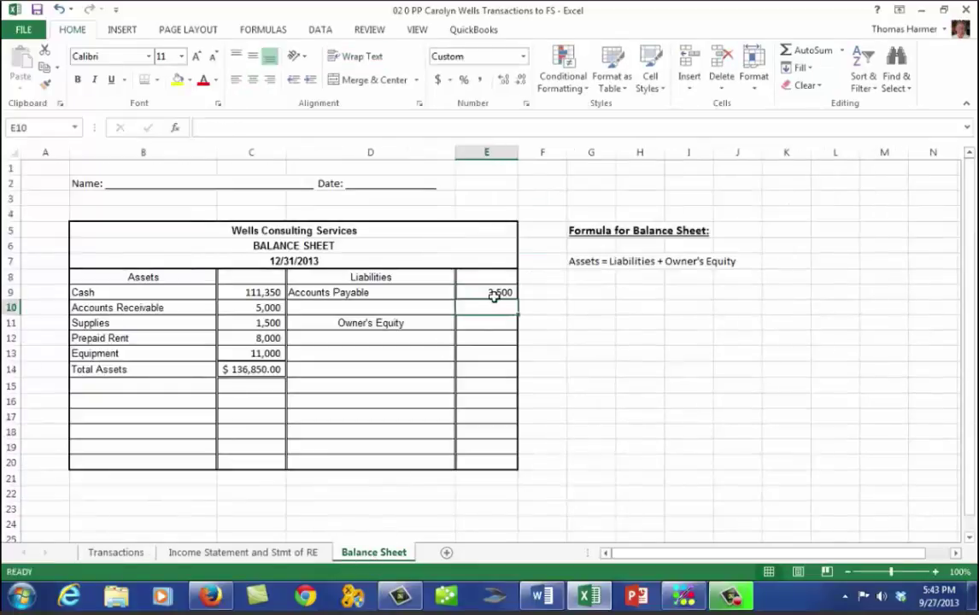
{"action": "left_click", "coordinate": [493, 296]}
{"action": "left_click", "coordinate": [437, 79]}
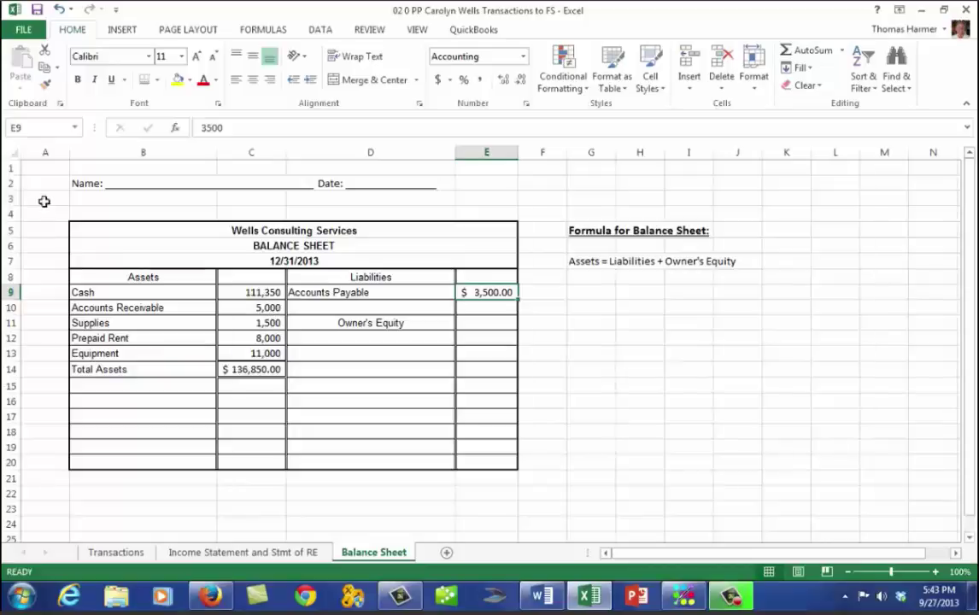
Step: Apply Comma Style to the whole sheet, then give the Cash amount in C9 a dollar sign
{"action": "left_click", "coordinate": [16, 155]}
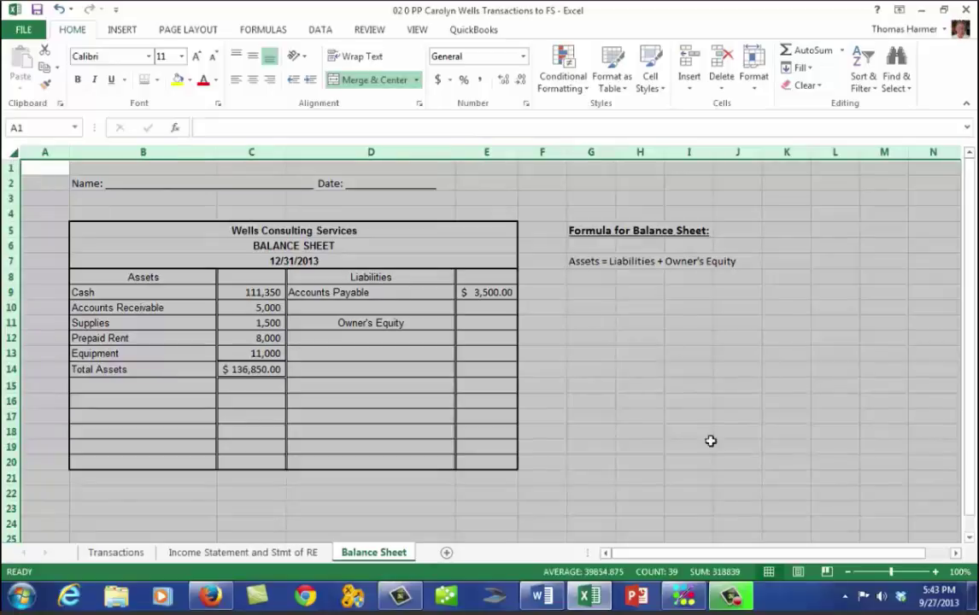
{"action": "left_click", "coordinate": [482, 80]}
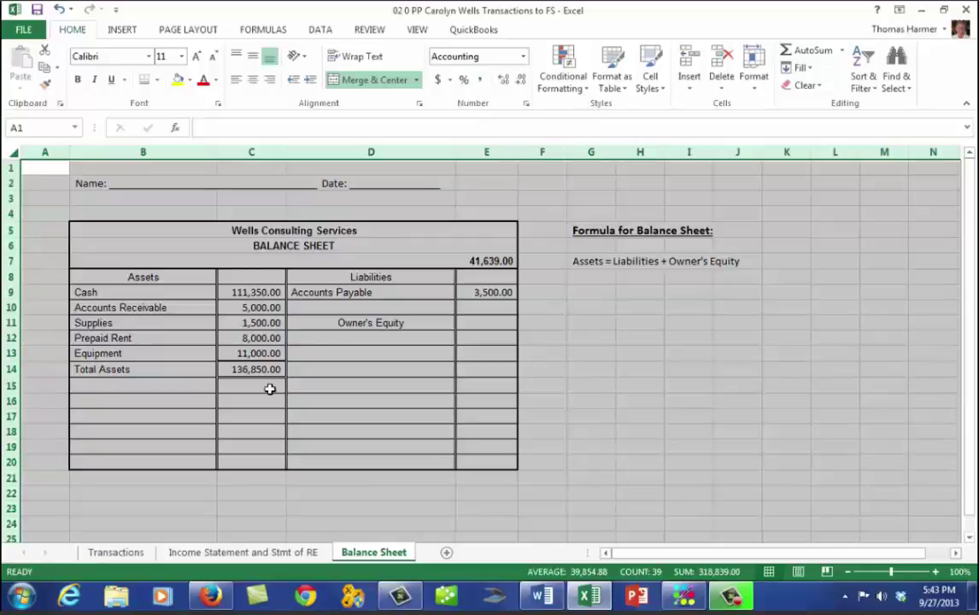
{"action": "left_click", "coordinate": [249, 293]}
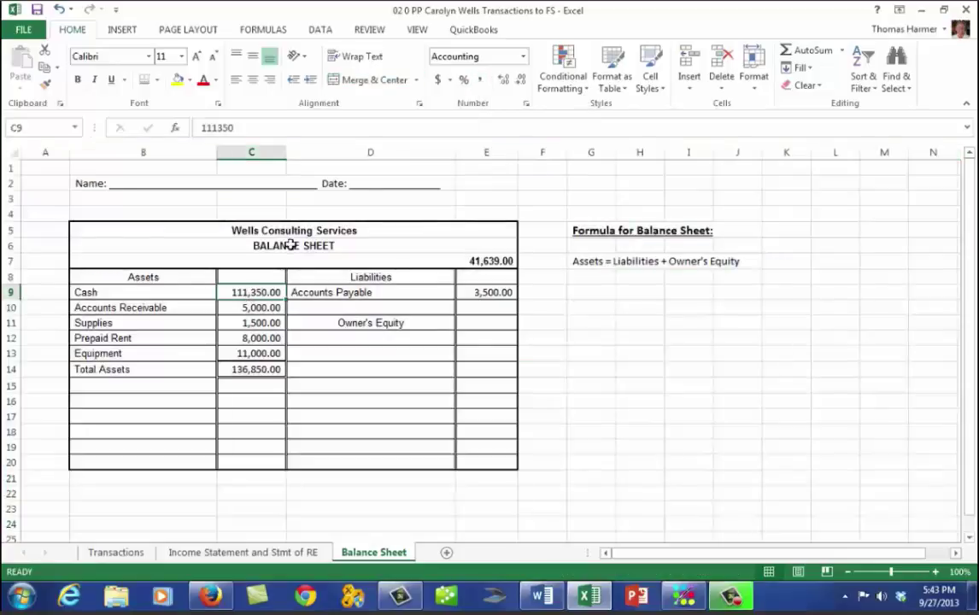
{"action": "left_click", "coordinate": [437, 79]}
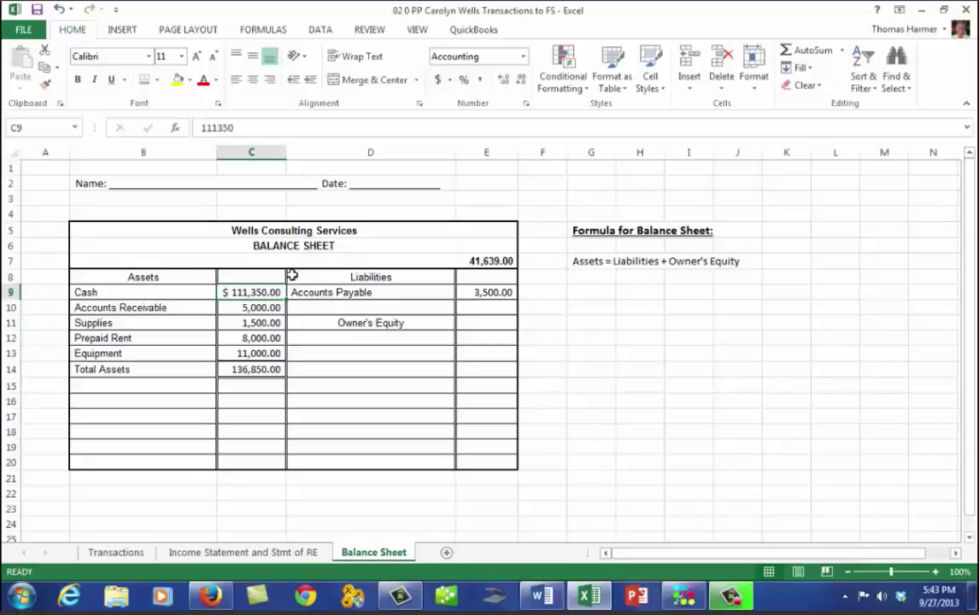
Step: Add Accounting dollar signs to Total Assets in C14 and Accounts Payable in E9
{"action": "left_click", "coordinate": [243, 369]}
{"action": "left_click", "coordinate": [438, 79]}
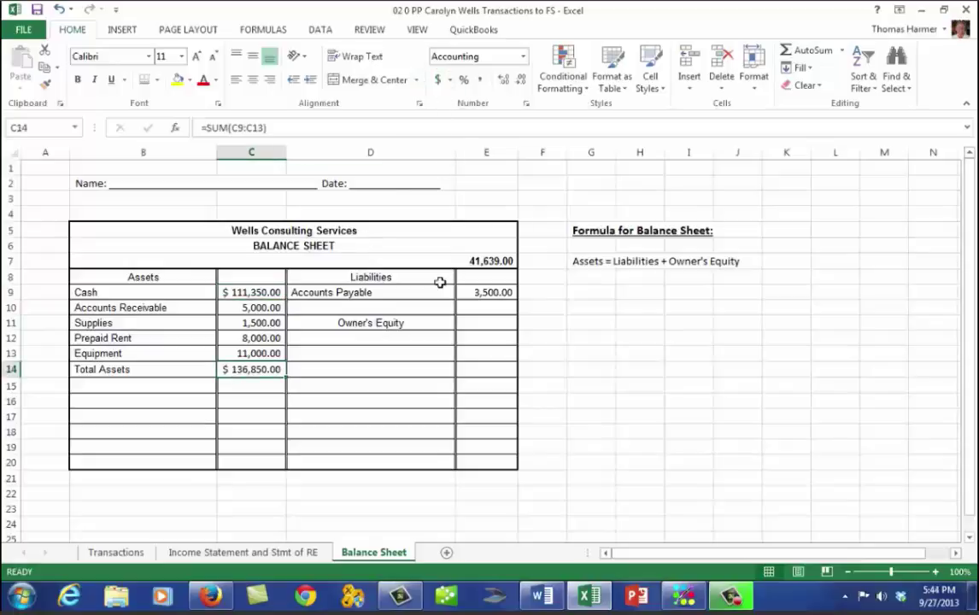
{"action": "left_click", "coordinate": [489, 291]}
{"action": "left_click", "coordinate": [436, 79]}
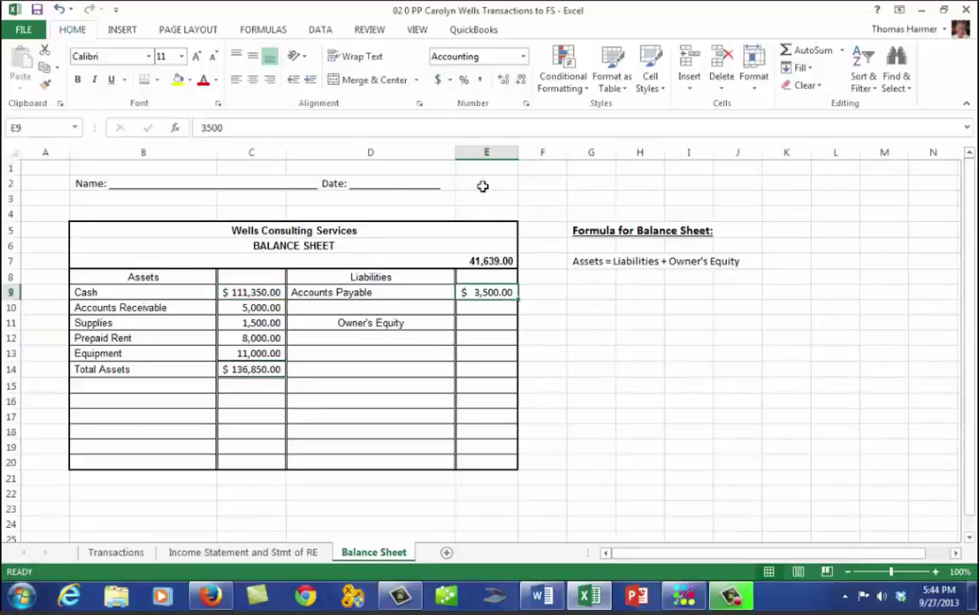
{"action": "left_click", "coordinate": [673, 352]}
Step: Enter the owner's name followed by ', Capital' as the label in D12
{"action": "left_click", "coordinate": [340, 342]}
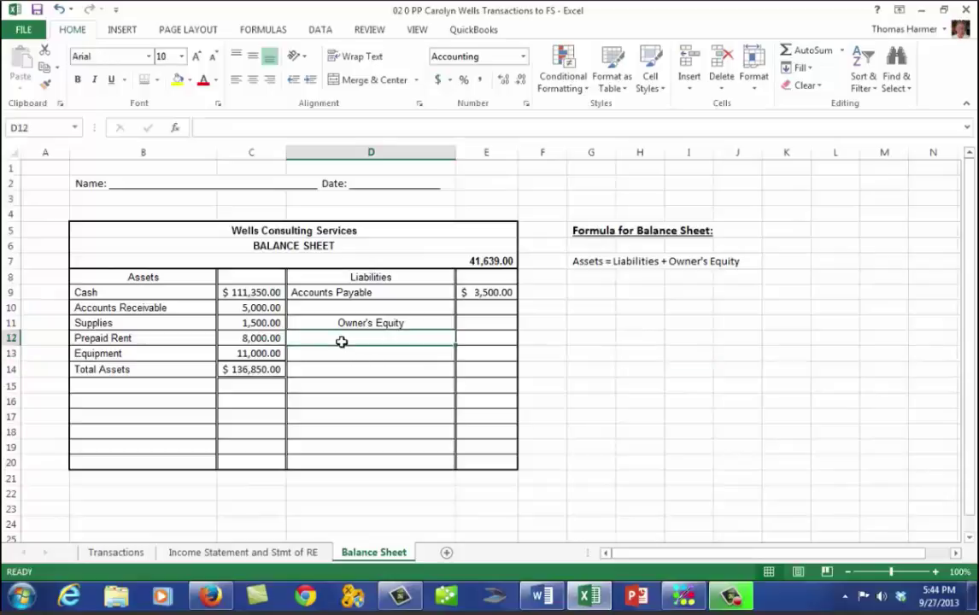
{"action": "type", "text": "Ca"}
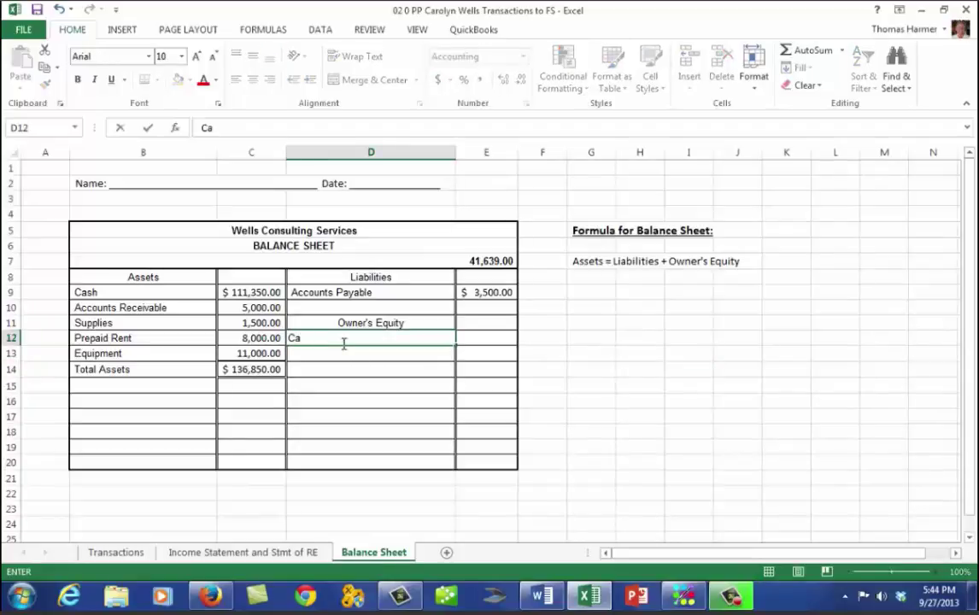
{"action": "type", "text": "rolyn Wel"}
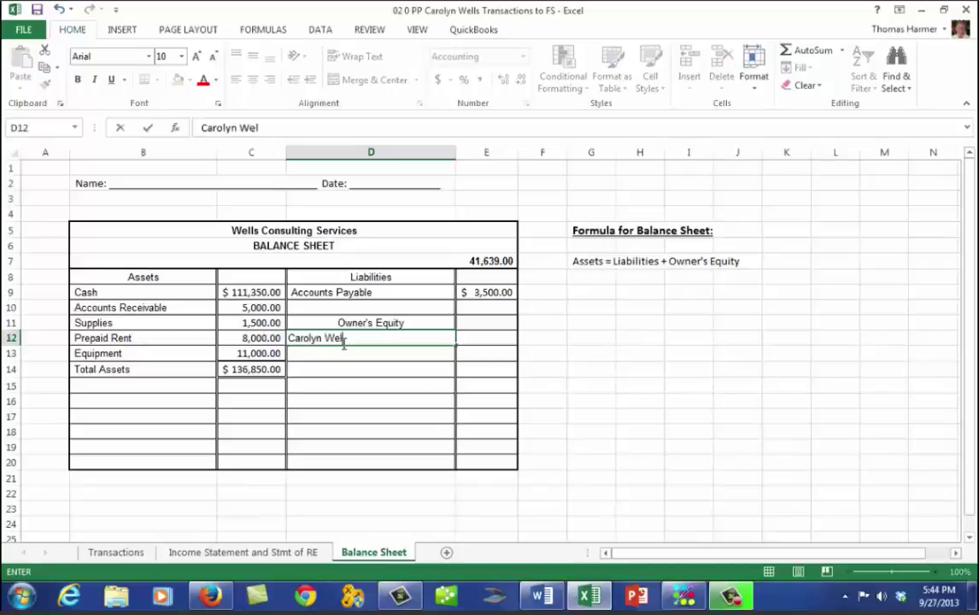
{"action": "type", "text": "ls, Capital"}
{"action": "key", "text": "Tab"}
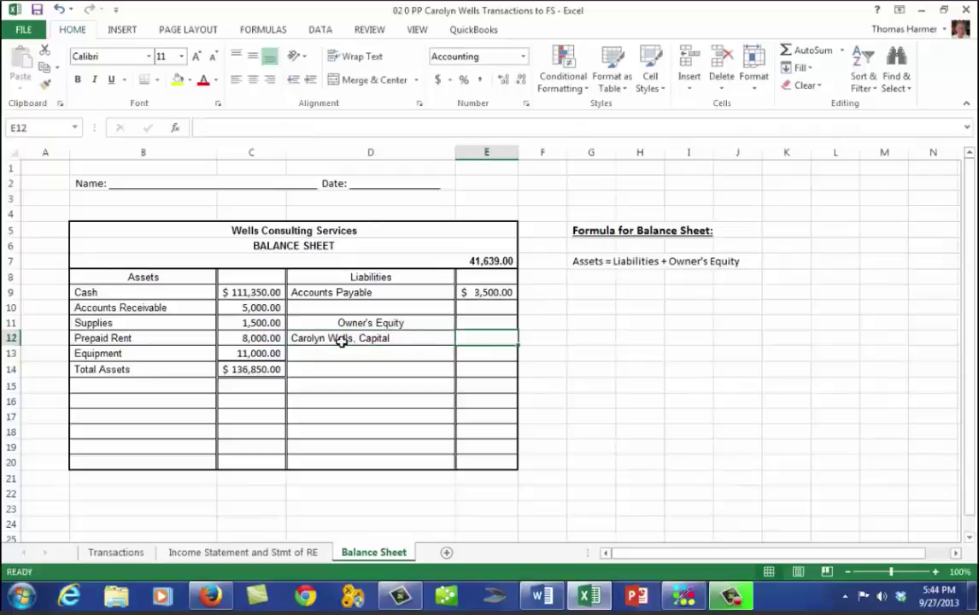
Step: Enter the owner's ending capital of 133,350 in E12, checked against the equity statement
{"action": "left_click", "coordinate": [232, 554]}
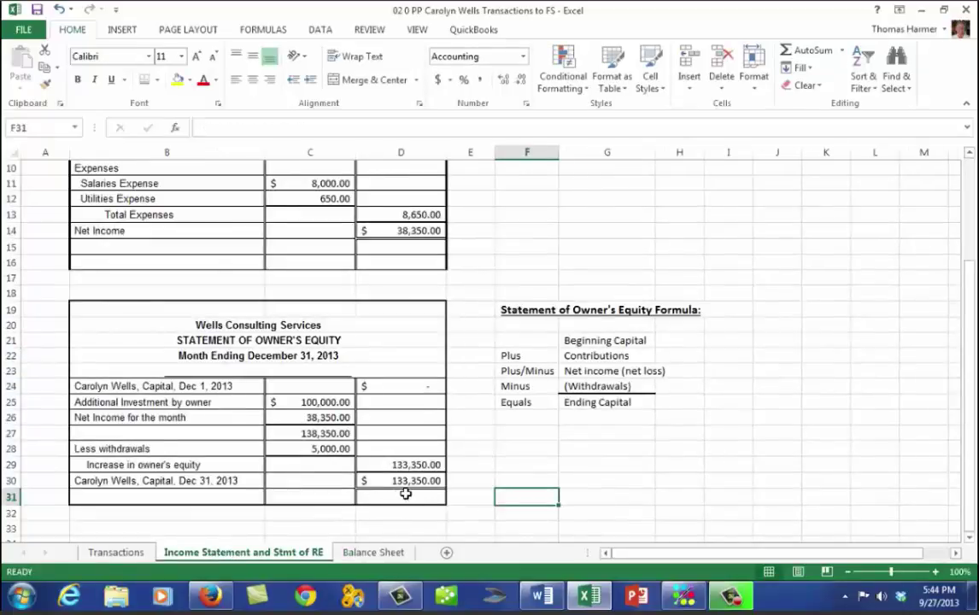
{"action": "left_click", "coordinate": [373, 552]}
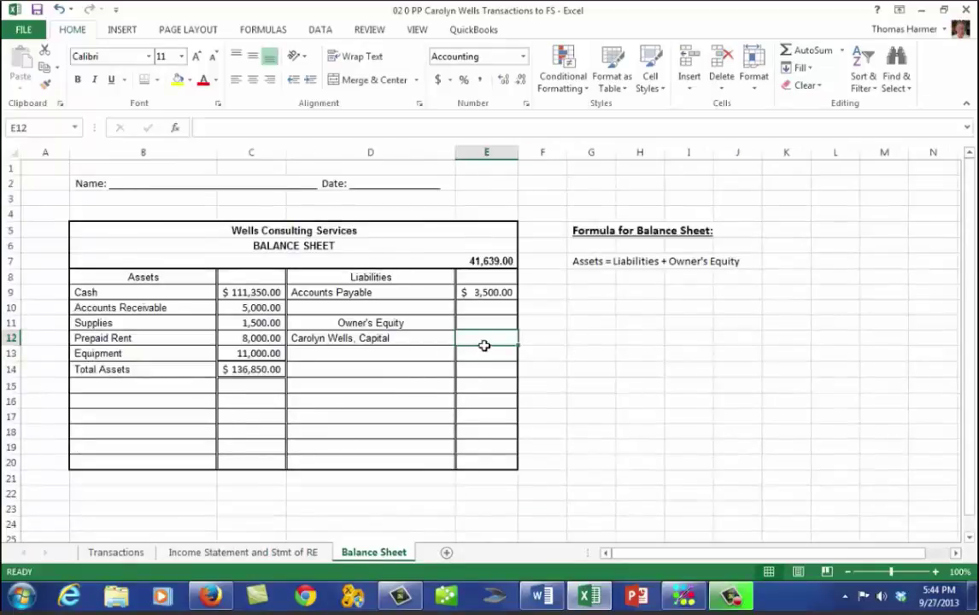
{"action": "type", "text": "133350"}
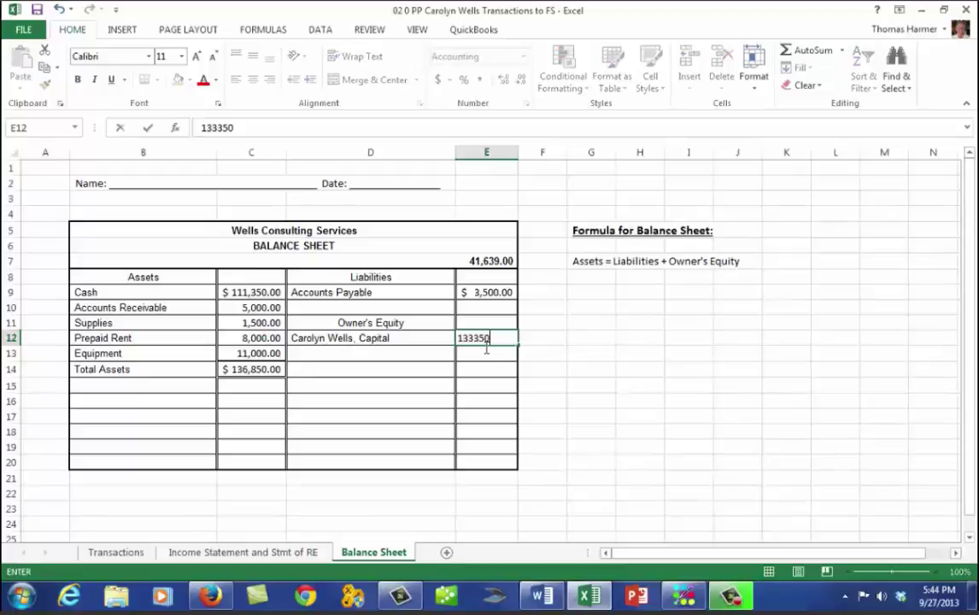
{"action": "key", "text": "Return"}
{"action": "left_click", "coordinate": [484, 342]}
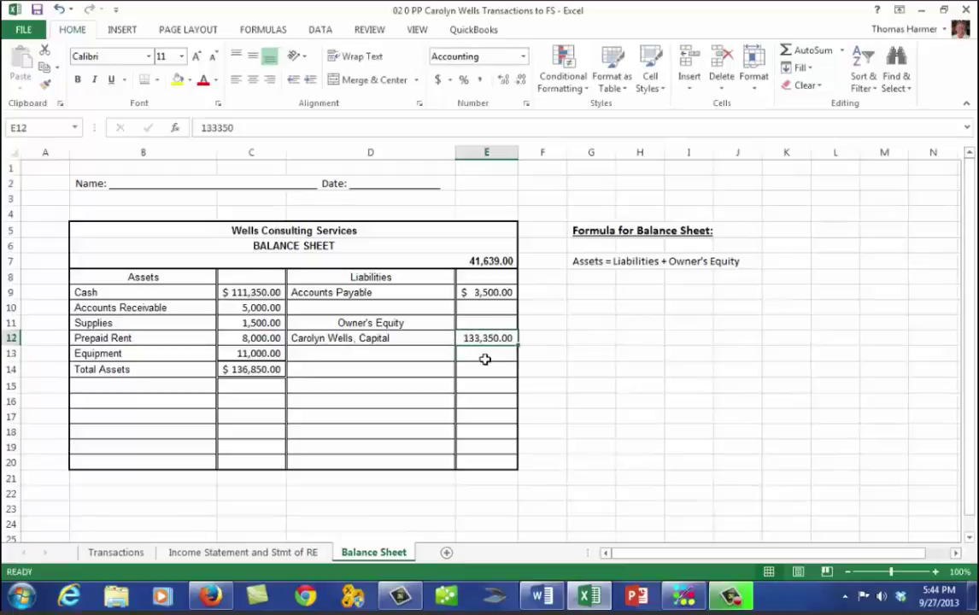
{"action": "left_click", "coordinate": [486, 357]}
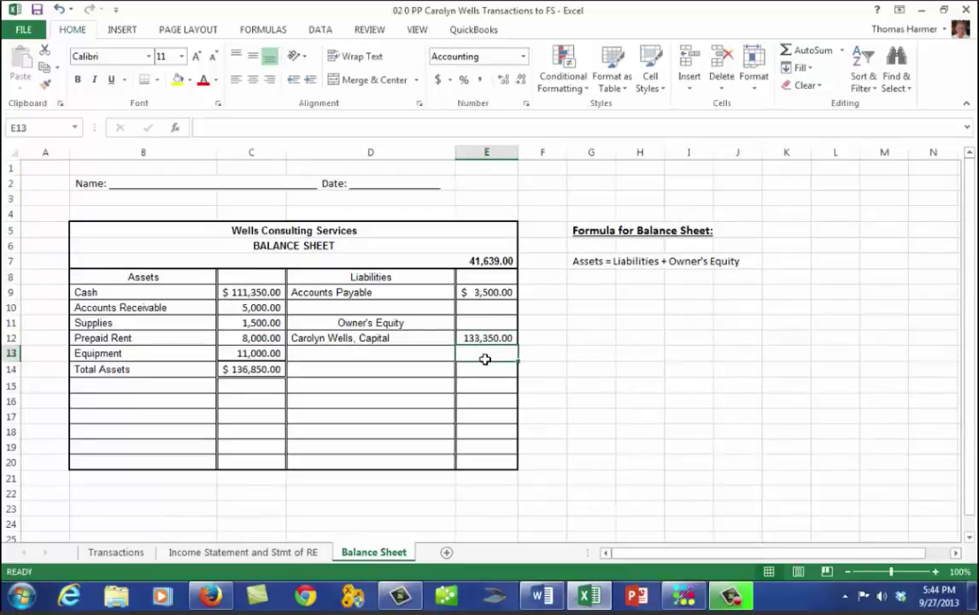
Step: Sum E9:E12 in E13 to total liabilities and owner's equity at 136,850
{"action": "left_click", "coordinate": [788, 53]}
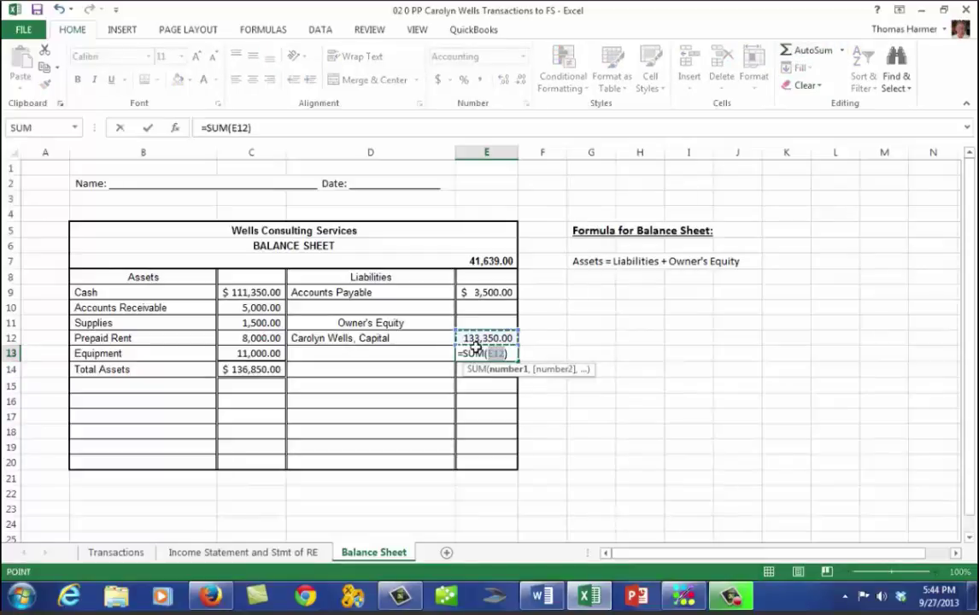
{"action": "left_click_drag", "start_coordinate": [471, 340], "coordinate": [470, 292]}
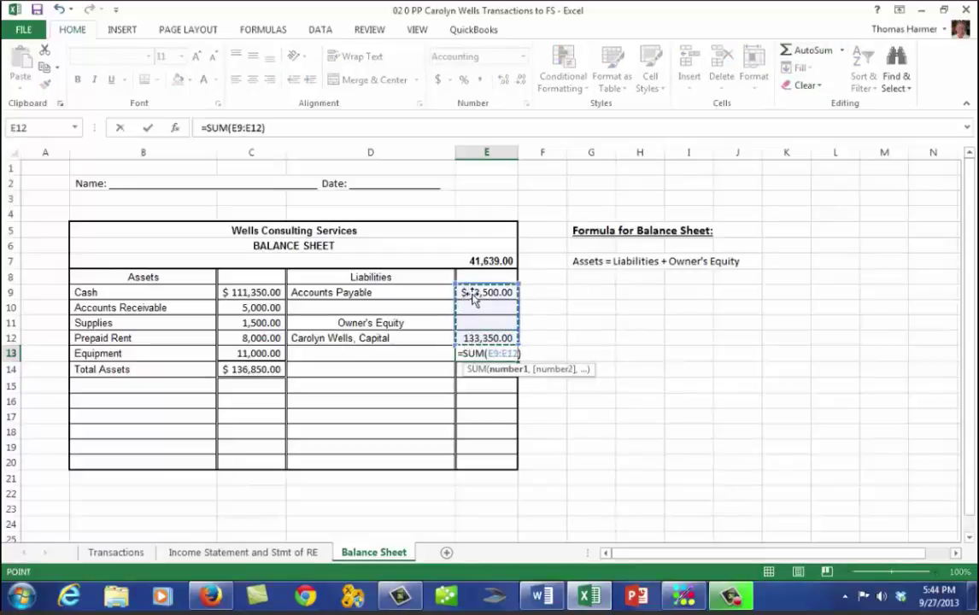
{"action": "key", "text": "Return"}
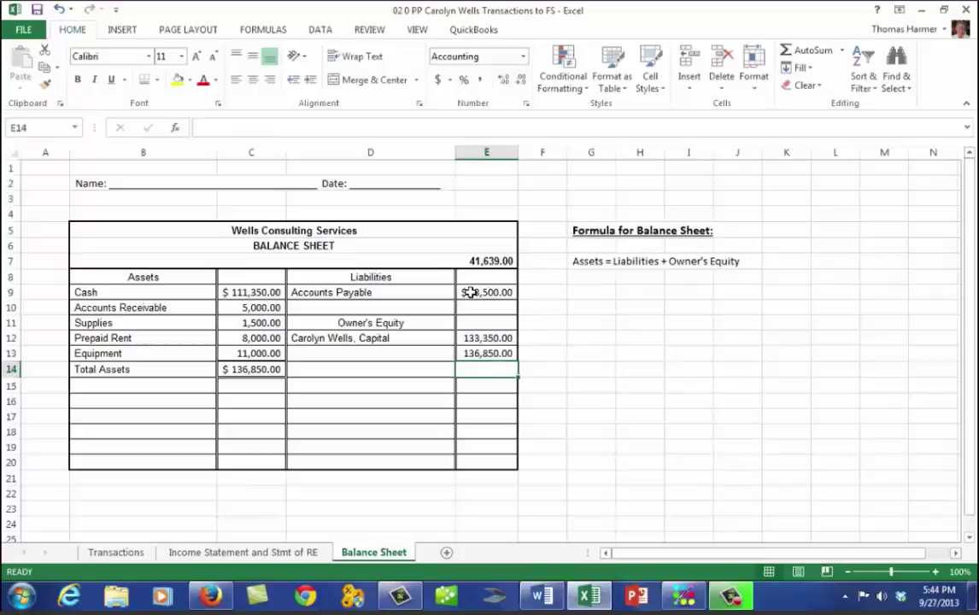
Step: Add a thick bottom border under E12, give E13 a double underline and Accounting format, then widen column E
{"action": "left_click", "coordinate": [476, 339]}
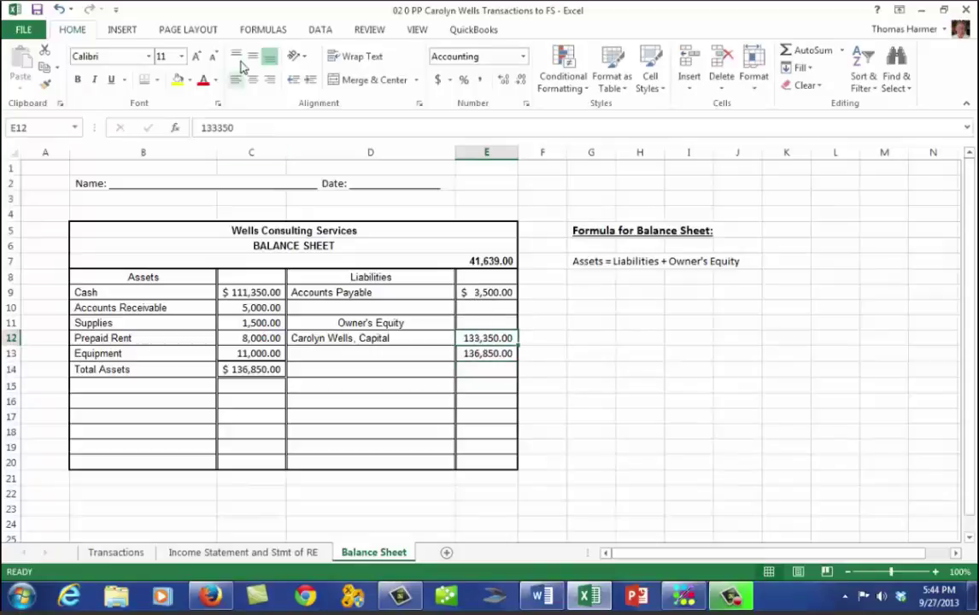
{"action": "left_click", "coordinate": [156, 79]}
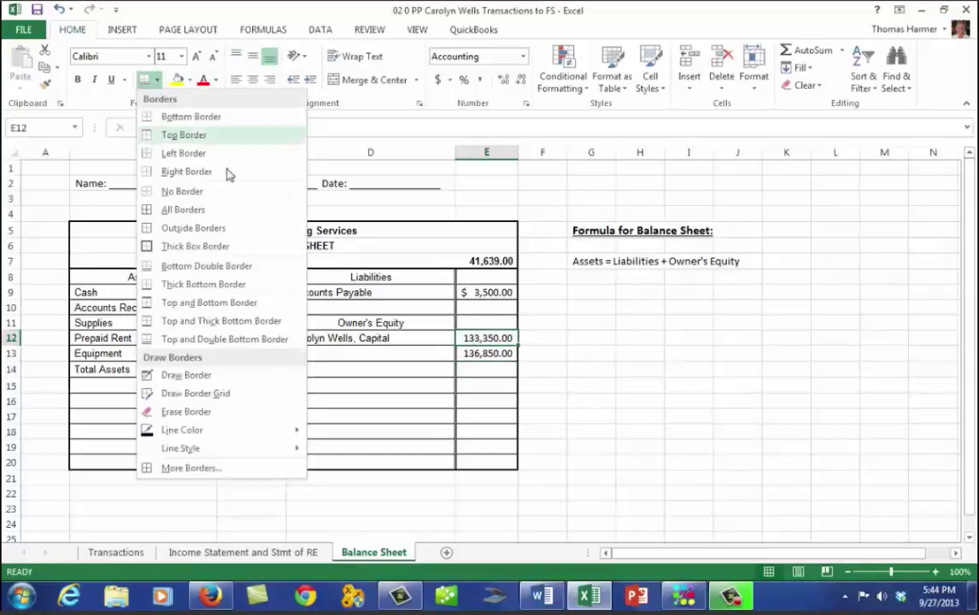
{"action": "left_click", "coordinate": [152, 287]}
{"action": "left_click", "coordinate": [485, 352]}
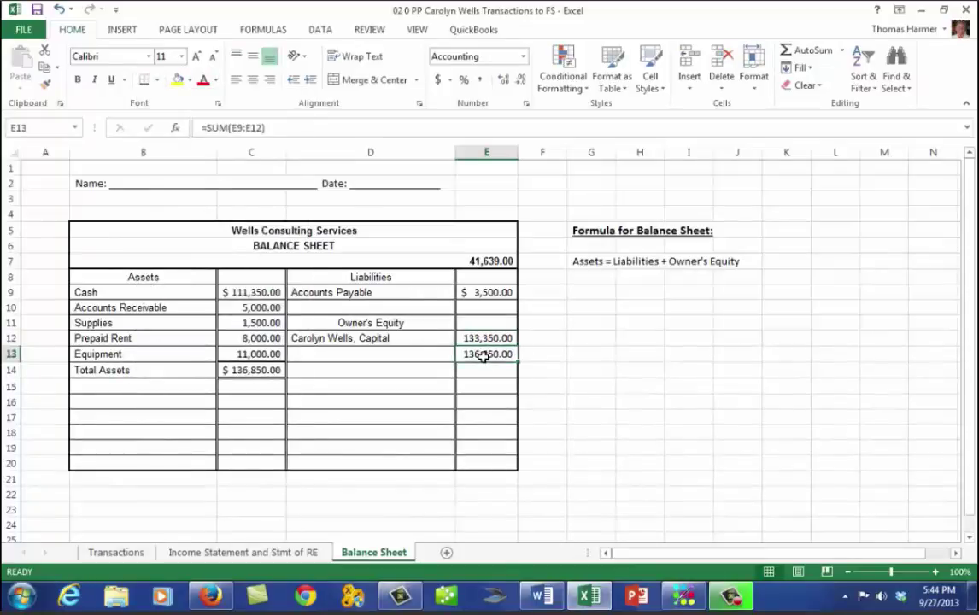
{"action": "left_click", "coordinate": [157, 79]}
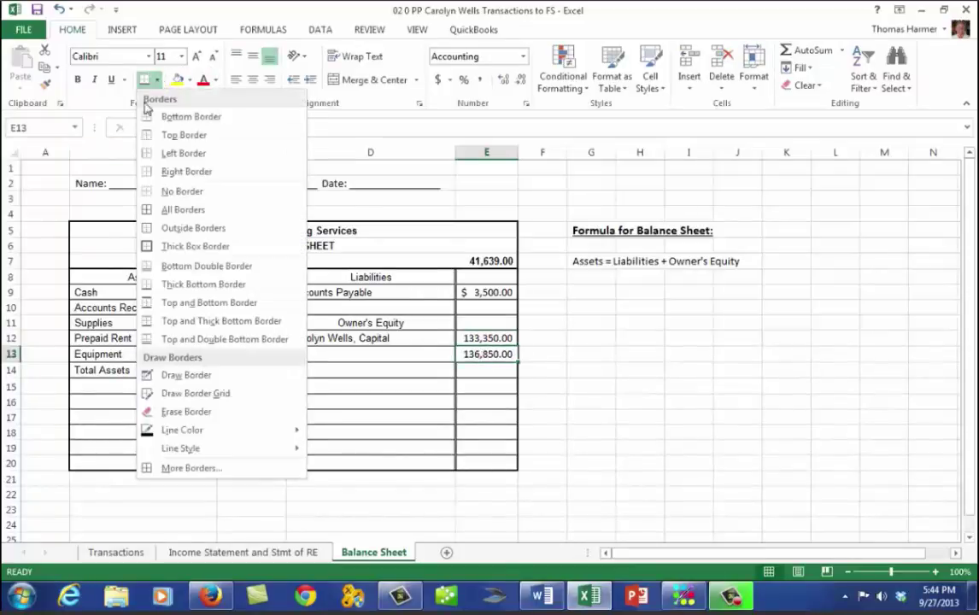
{"action": "left_click", "coordinate": [177, 265]}
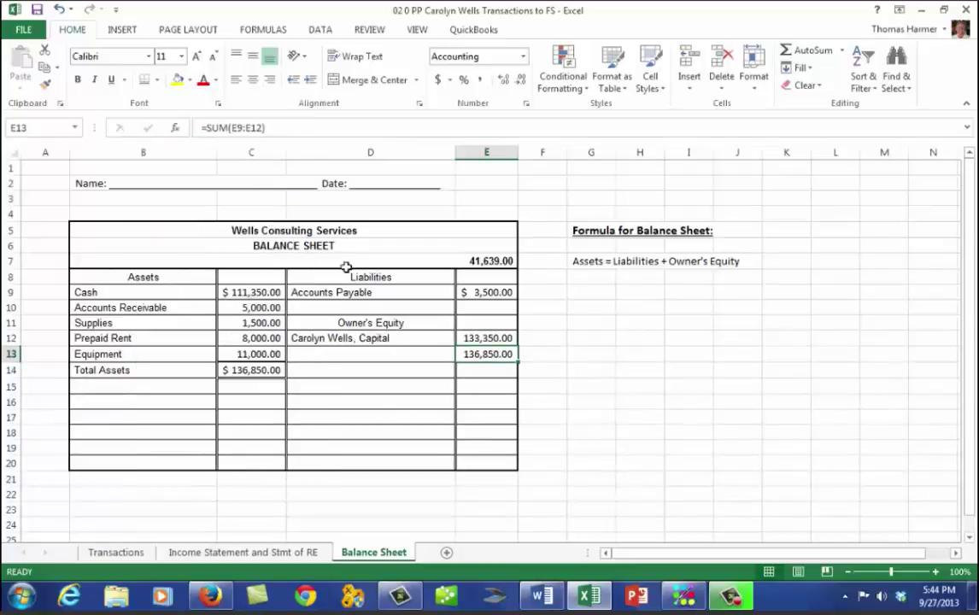
{"action": "left_click", "coordinate": [438, 79]}
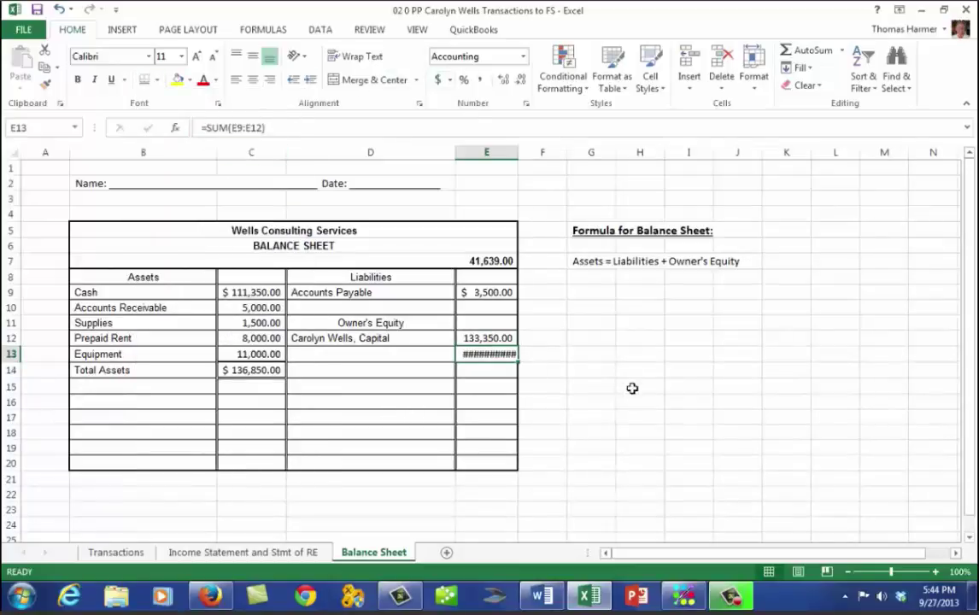
{"action": "left_click", "coordinate": [637, 386]}
{"action": "left_click_drag", "start_coordinate": [519, 153], "coordinate": [531, 155]}
Step: Label D13 'Total liabilities and owner equity', correcting a typo at the end
{"action": "left_click", "coordinate": [358, 360]}
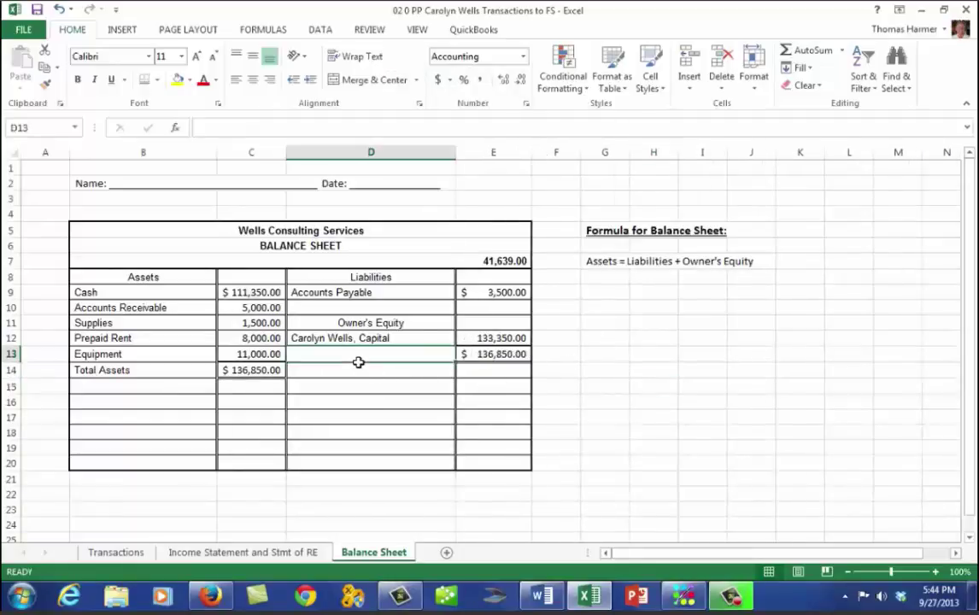
{"action": "type", "text": "Total liabilities and owner Equi"}
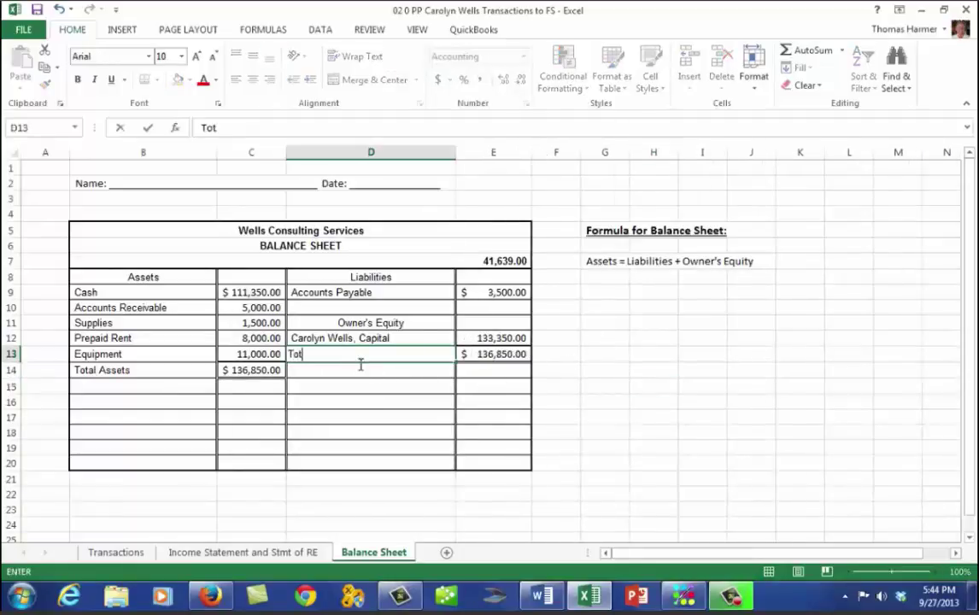
{"action": "key", "text": "BackSpace"}
{"action": "key", "text": "BackSpace"}
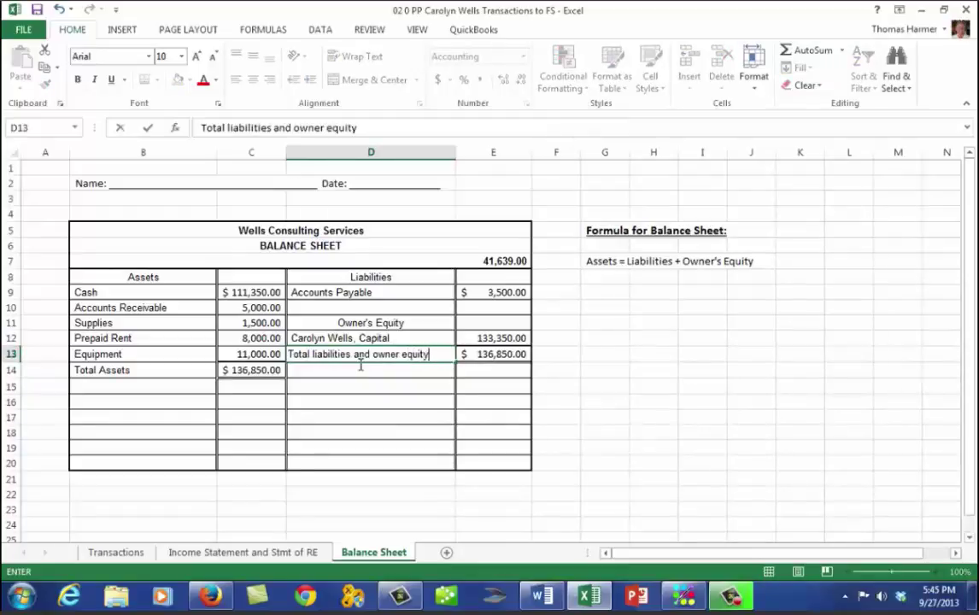
{"action": "type", "text": "equity"}
{"action": "left_click", "coordinate": [622, 404]}
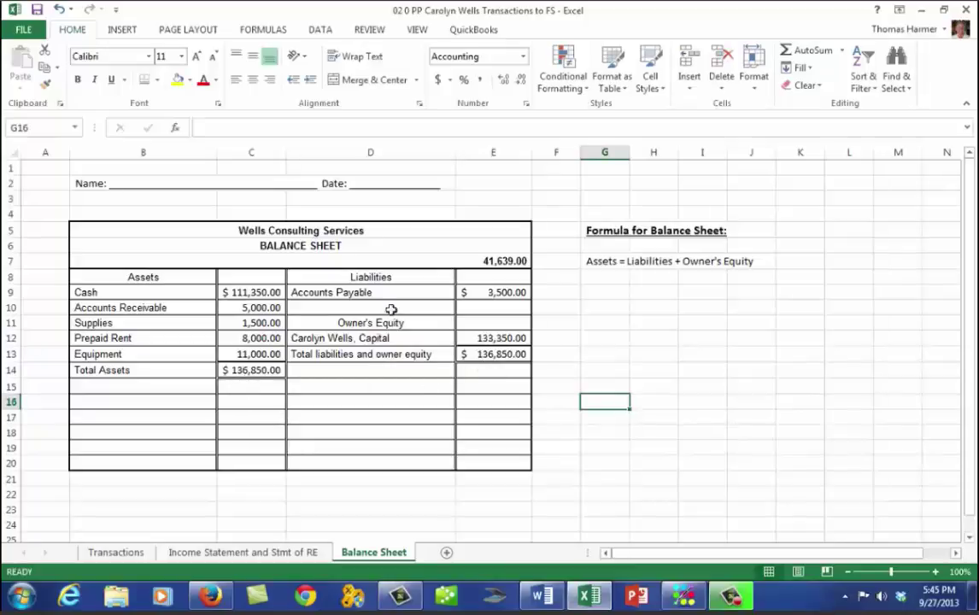
{"action": "left_click", "coordinate": [300, 264]}
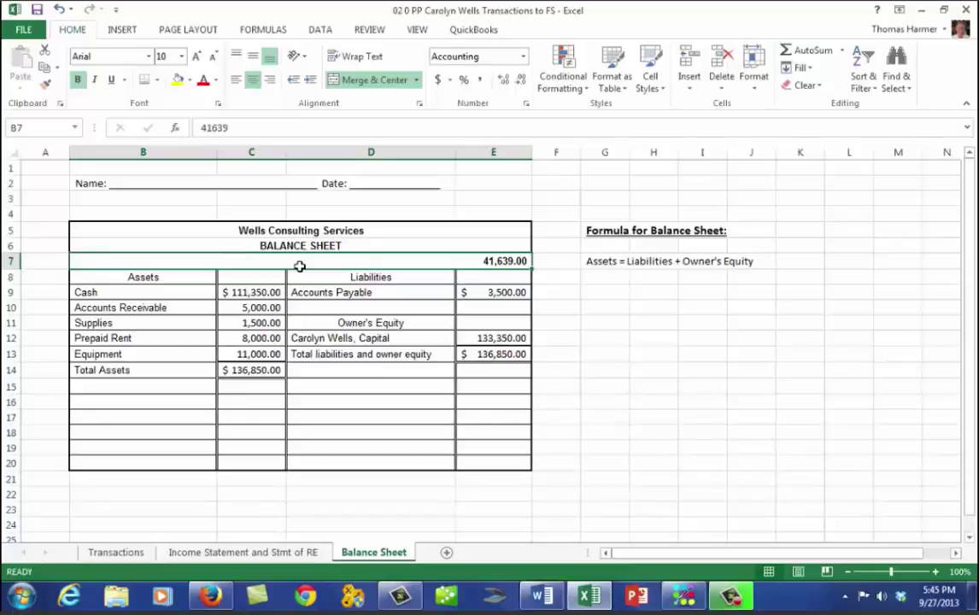
Step: Enter December 31, 2013 in B7 and format it as a Short Date, 12/31/2013
{"action": "type", "text": "Decem"}
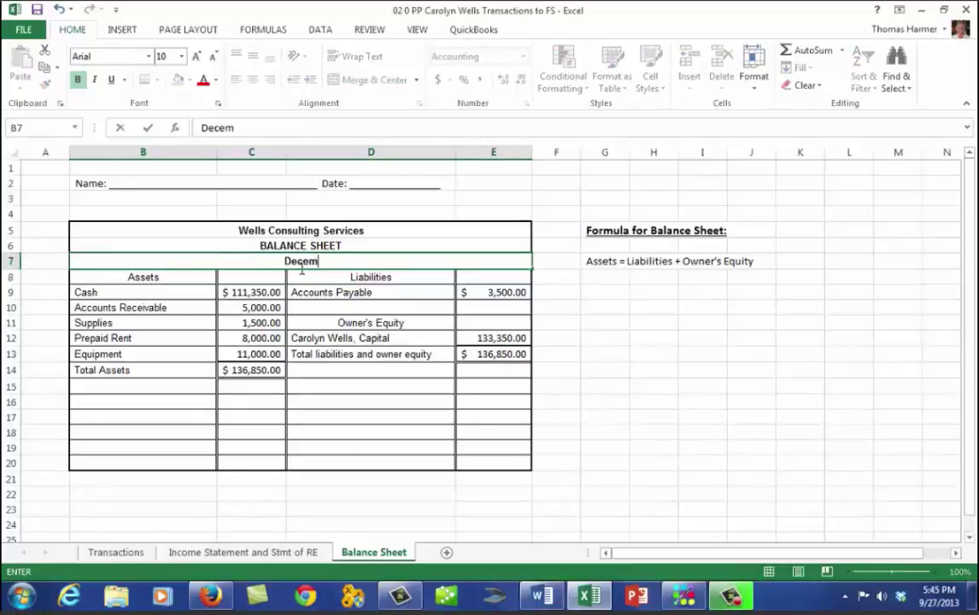
{"action": "type", "text": "ber 31, 2013"}
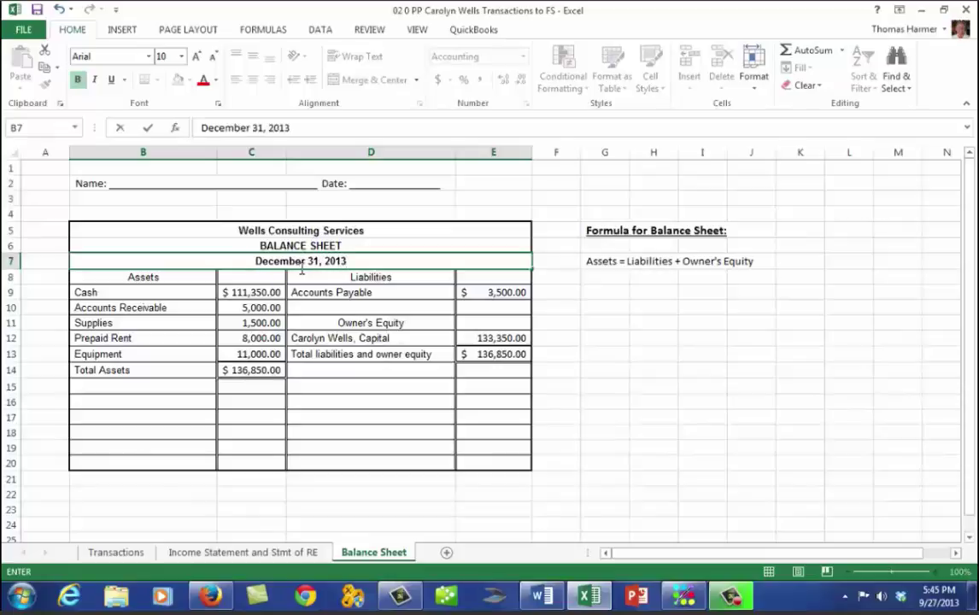
{"action": "key", "text": "Return"}
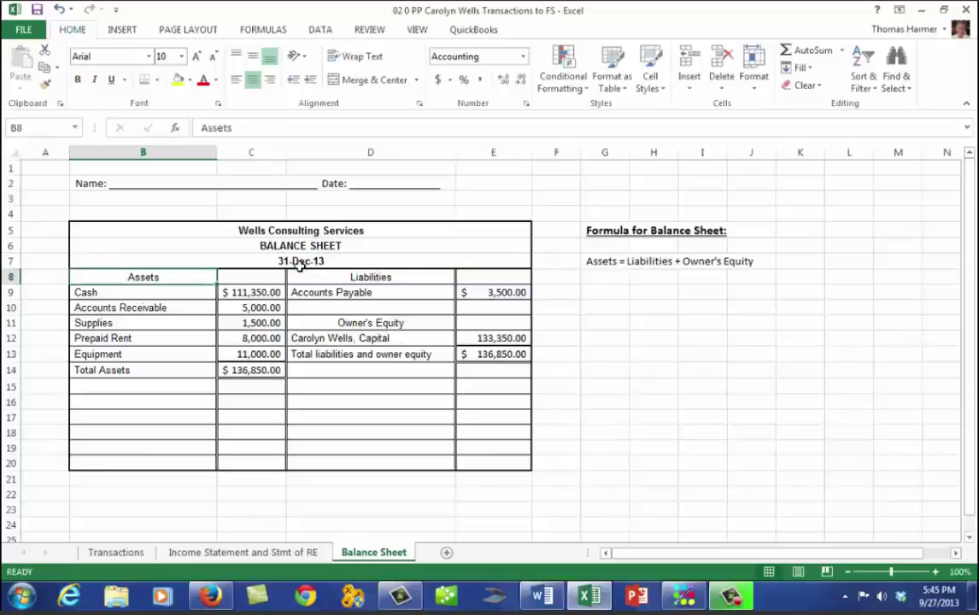
{"action": "left_click", "coordinate": [309, 263]}
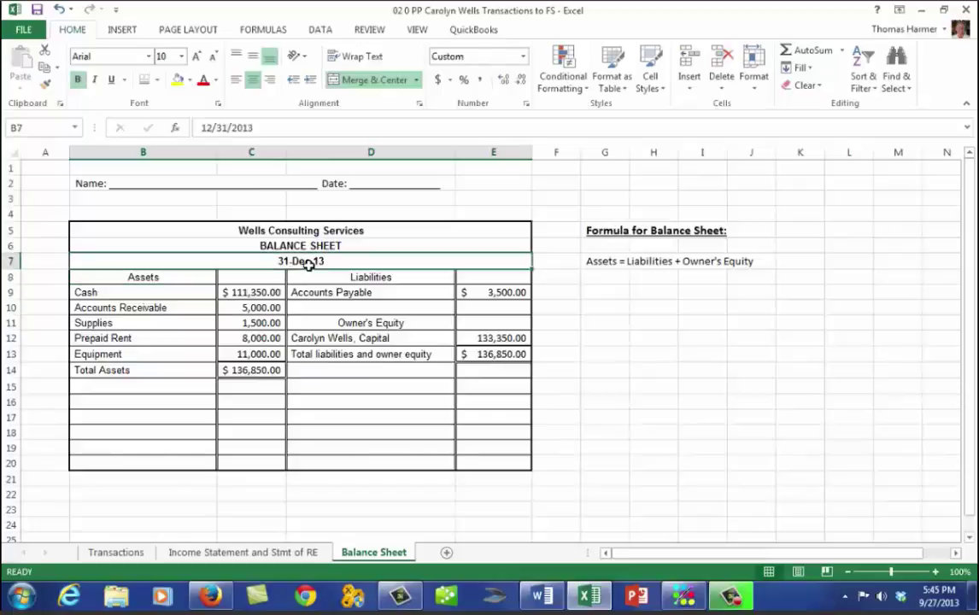
{"action": "left_click", "coordinate": [523, 58]}
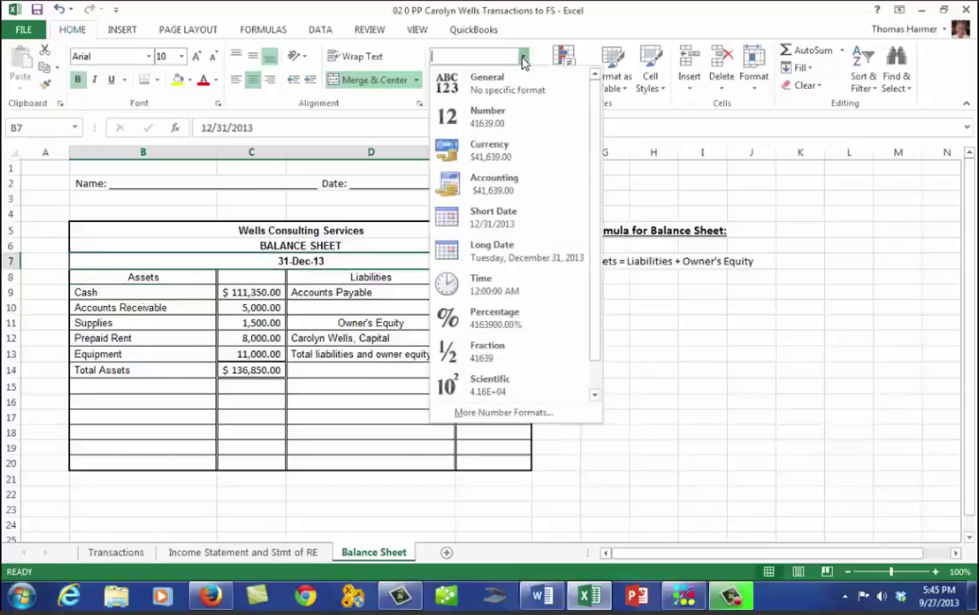
{"action": "left_click", "coordinate": [485, 220]}
{"action": "left_click", "coordinate": [728, 438]}
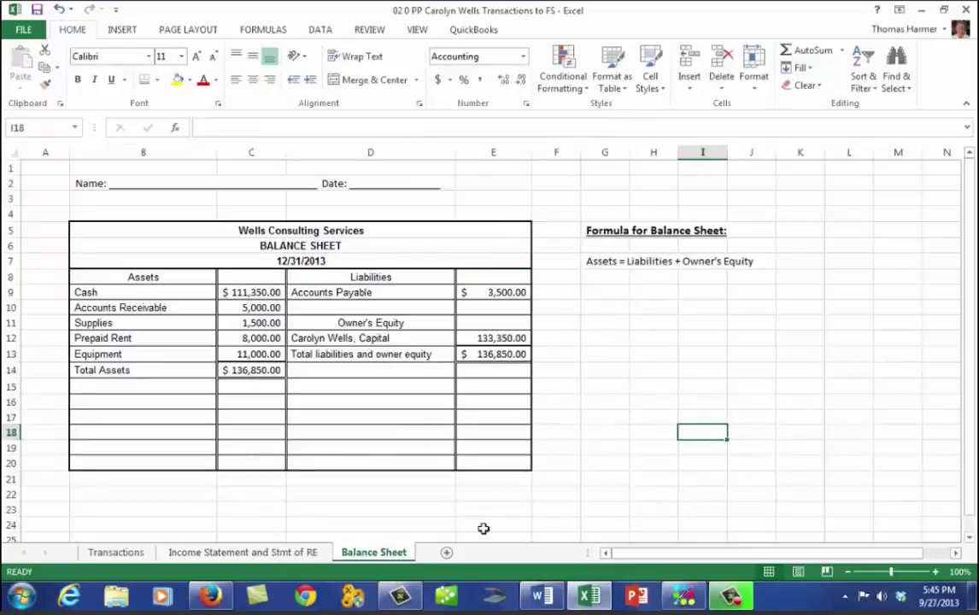
Step: Check the statement and balance sheets, then return to the Transactions sheet with its 136,850 totals
{"action": "left_click", "coordinate": [289, 553]}
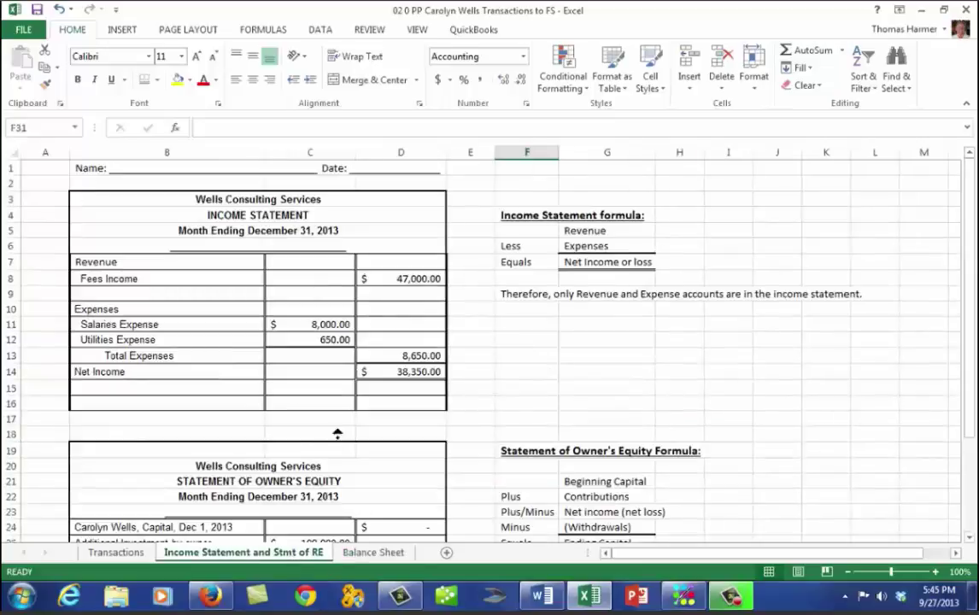
{"action": "scroll", "coordinate": [258, 440], "scroll_direction": "down", "scroll_amount": 1}
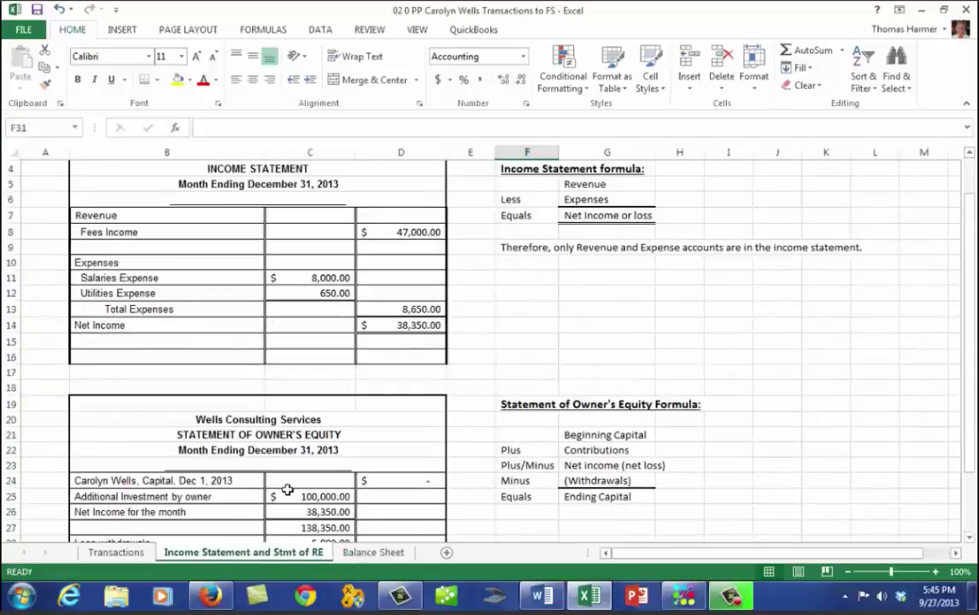
{"action": "left_click", "coordinate": [374, 553]}
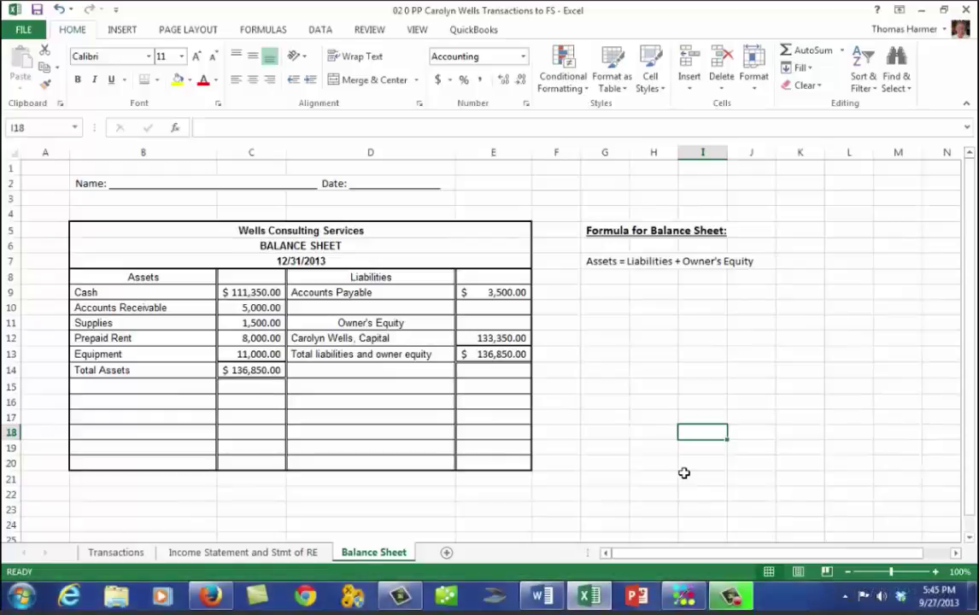
{"action": "left_click", "coordinate": [109, 554]}
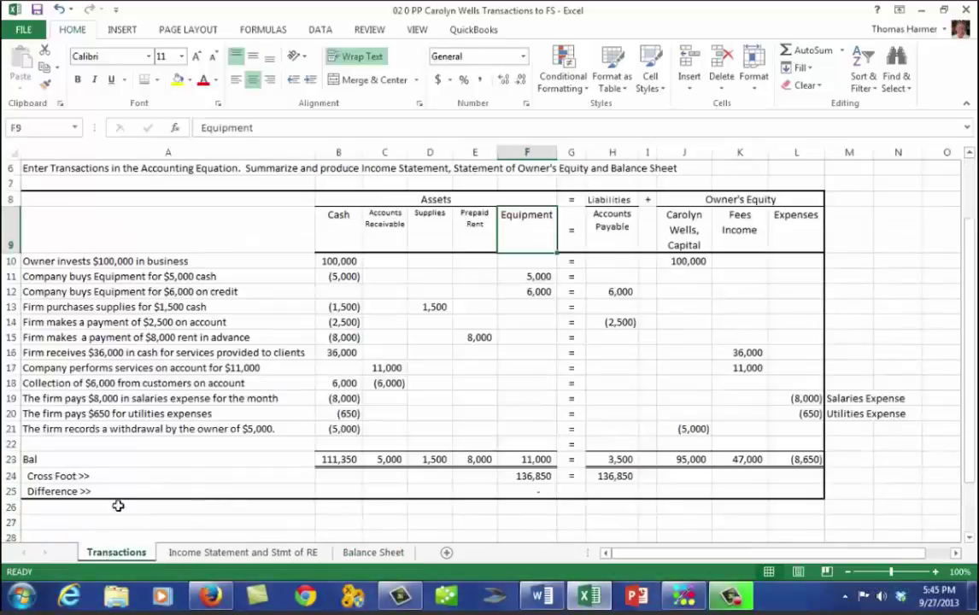